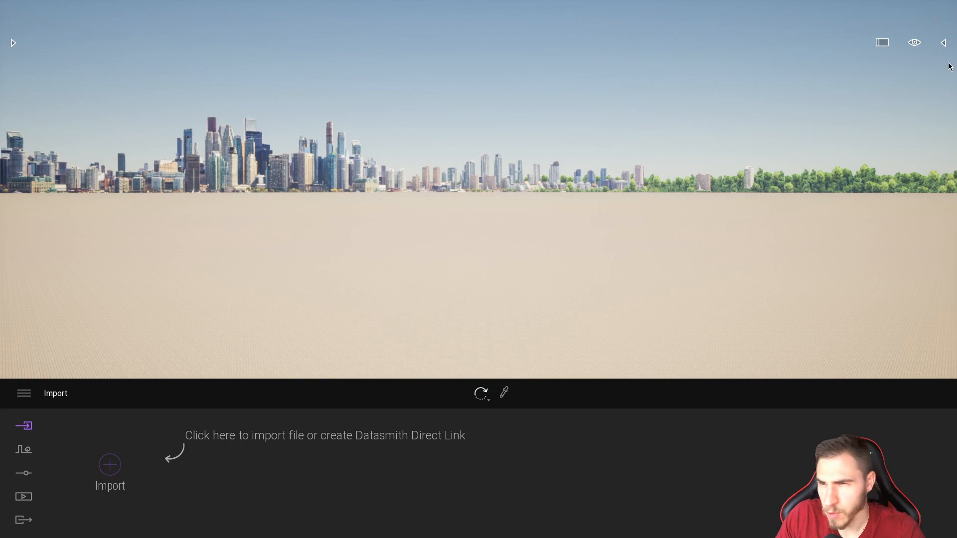
Step: Set the Z position of the Starting Ground to 0 m
click(944, 42)
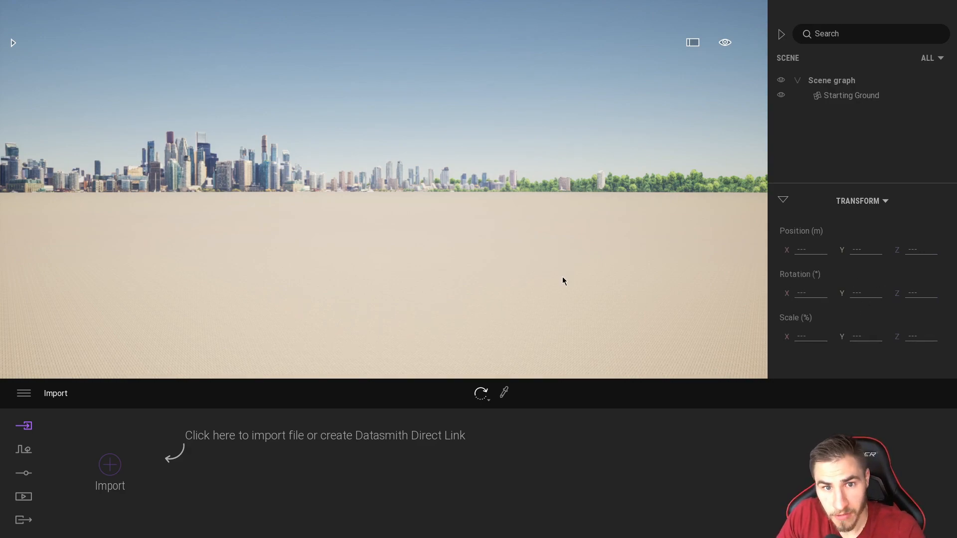
click(479, 290)
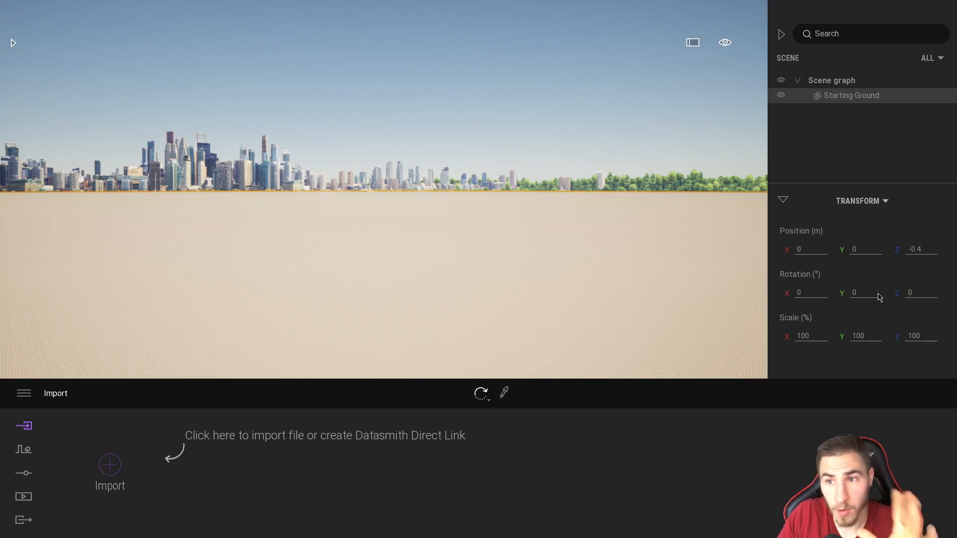
drag(916, 248, 929, 252)
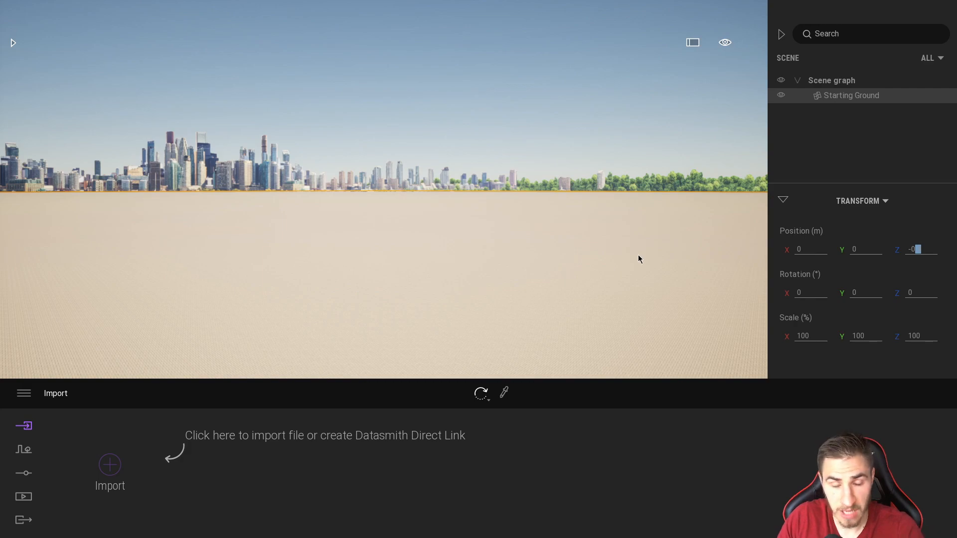
key(BackSpace)
key(Return)
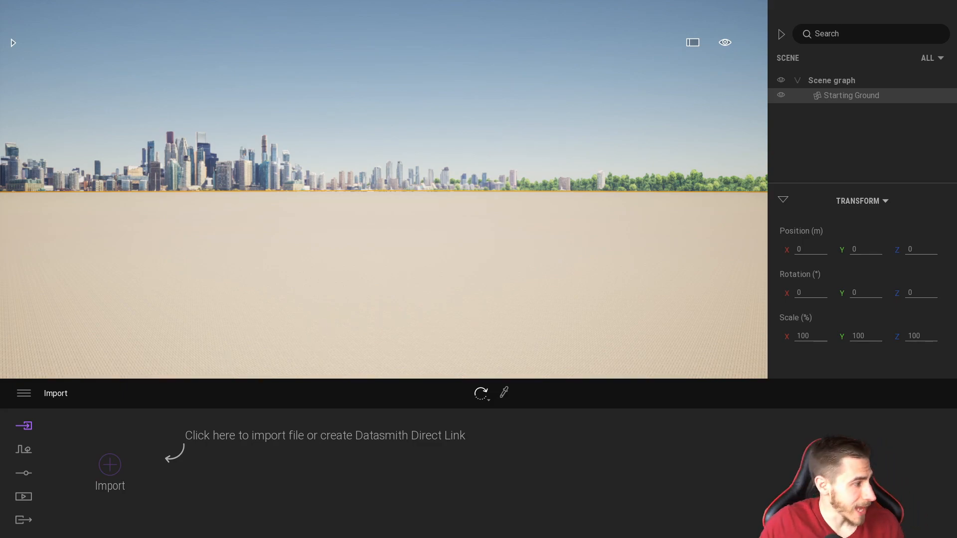
Step: Switch to Revit and turn on the visibility of the Site category's Internal Origin in the Level 1 floor plan
key(alt+Tab)
middle_drag(585, 384, 580, 386)
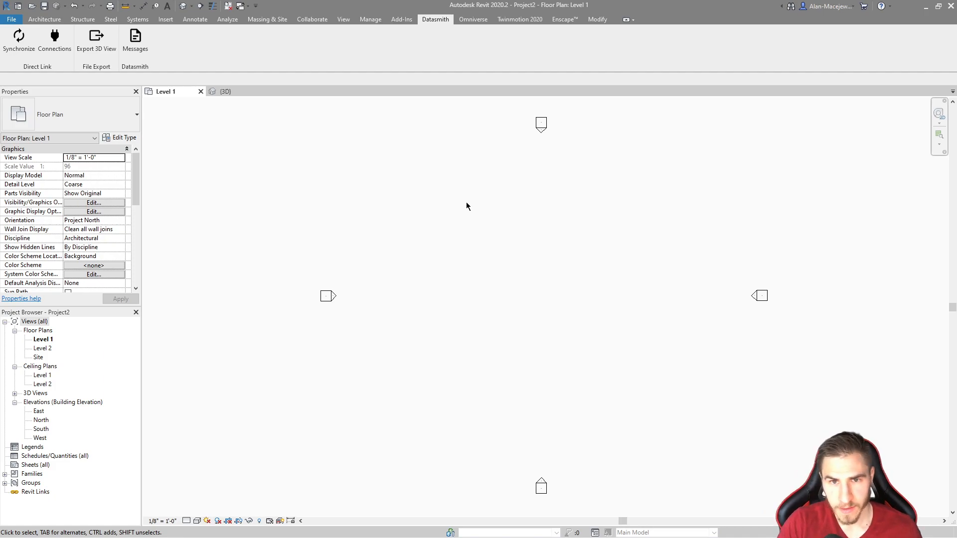
middle_drag(524, 247, 523, 248)
key(v)
key(g)
drag(375, 165, 410, 121)
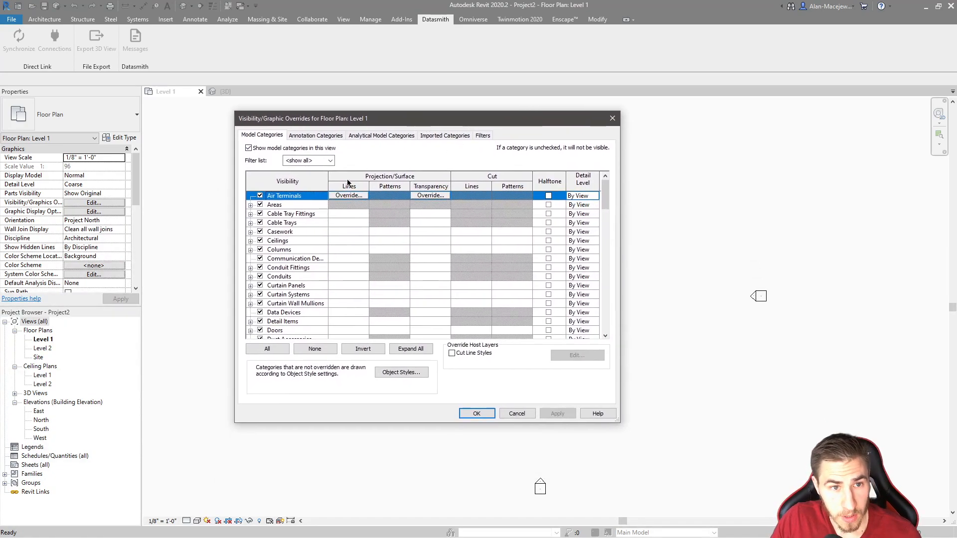
key(s)
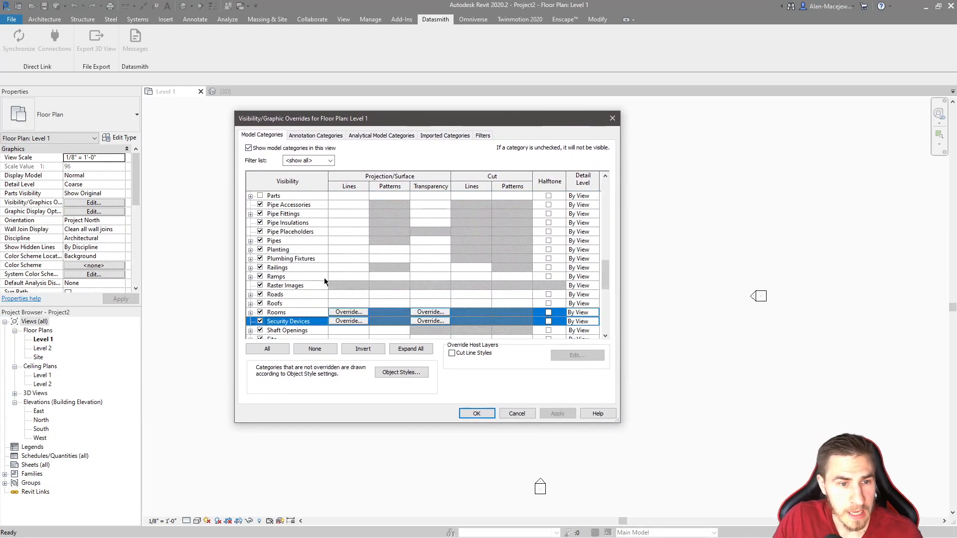
scroll(324, 277, down, 2)
click(250, 295)
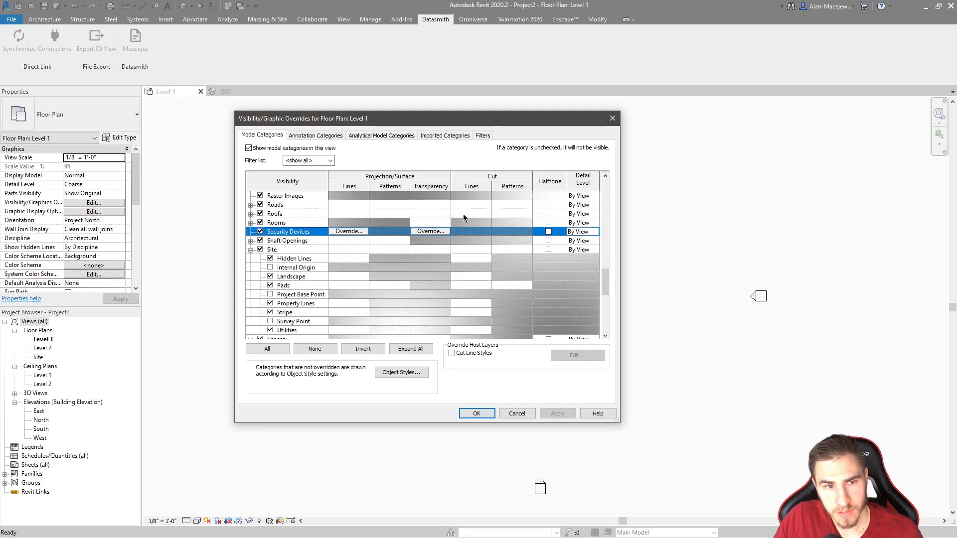
click(285, 251)
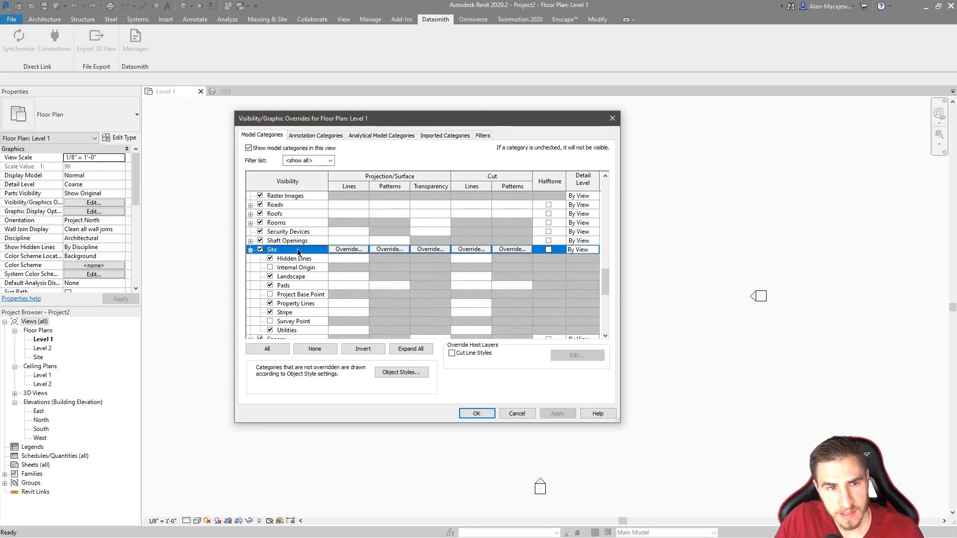
click(310, 269)
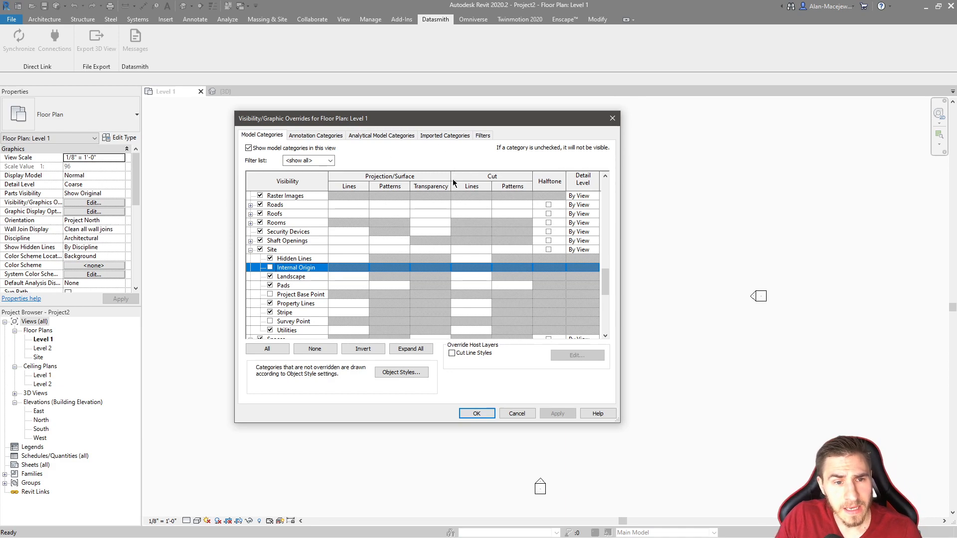
click(270, 268)
click(476, 413)
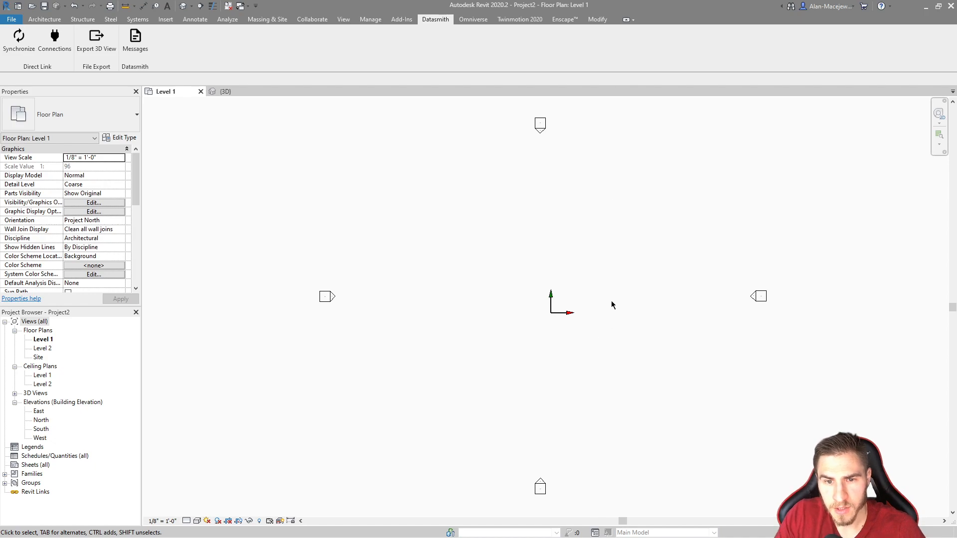
scroll(557, 316, up, 2)
scroll(557, 316, down, 2)
scroll(557, 316, up, 2)
scroll(559, 302, down, 2)
middle_drag(559, 301, 542, 301)
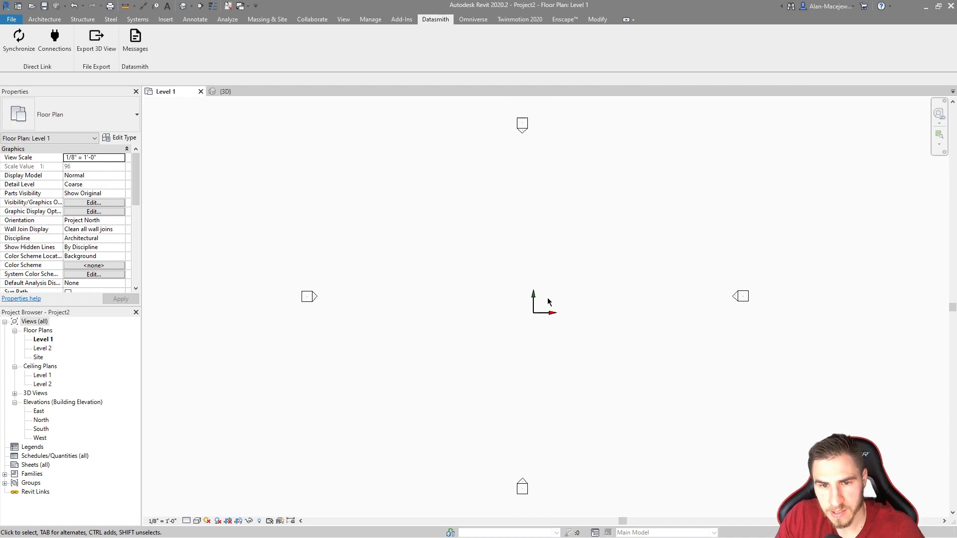
Step: Turn on the visibility of the Site category's Internal Origin in the {3D} view
click(224, 91)
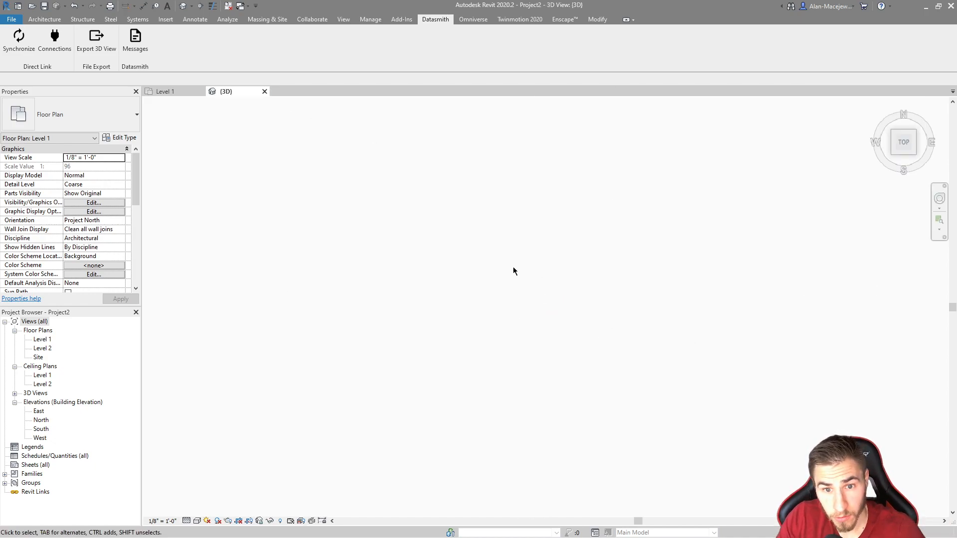
key(v)
key(v)
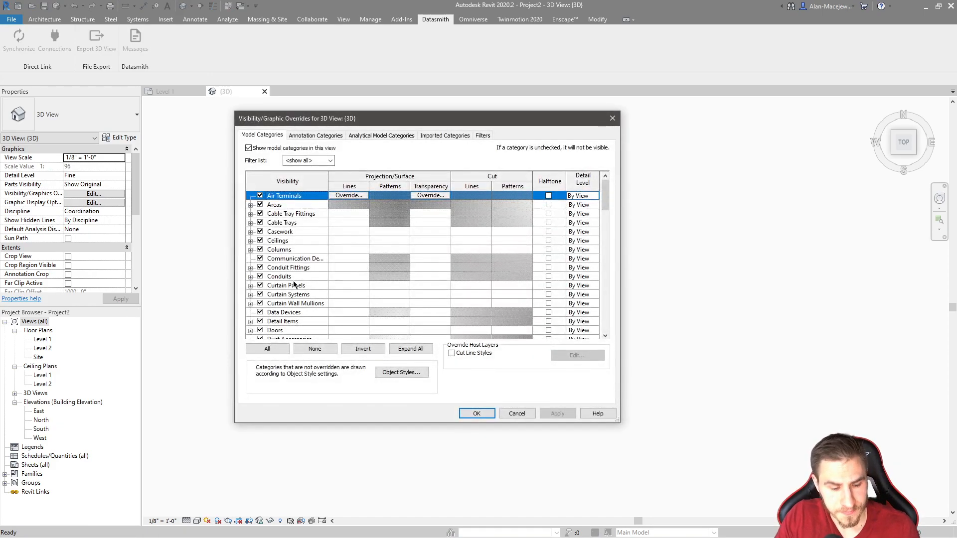
key(s)
scroll(329, 287, down, 2)
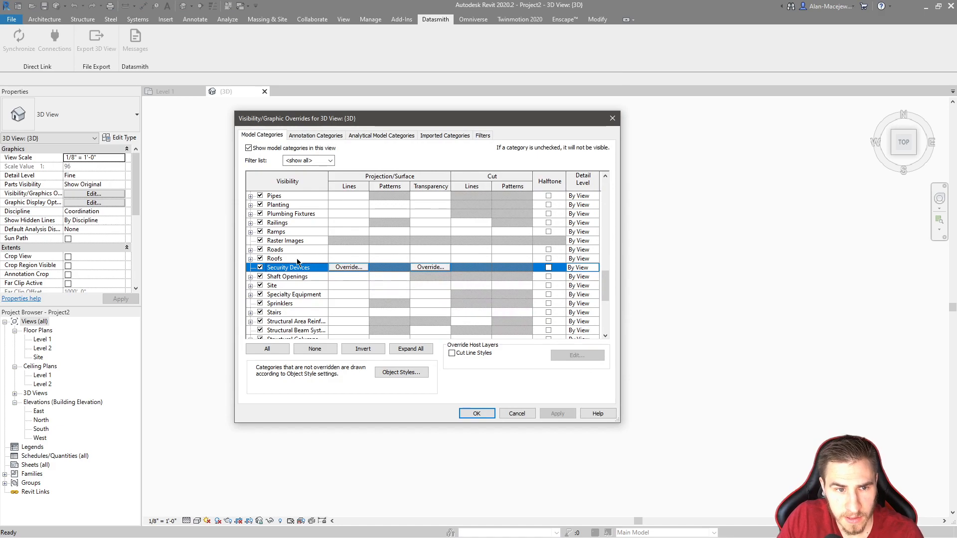
click(251, 285)
click(270, 268)
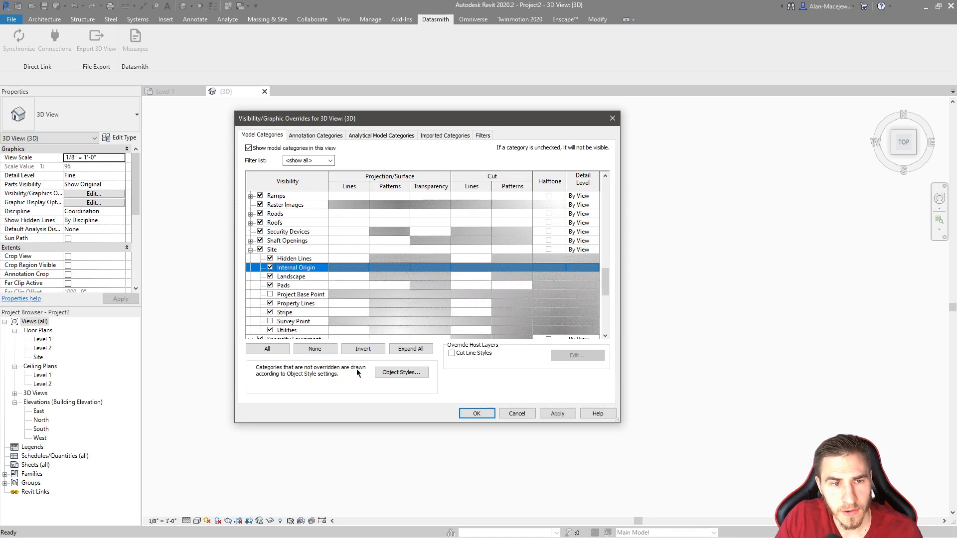
click(477, 414)
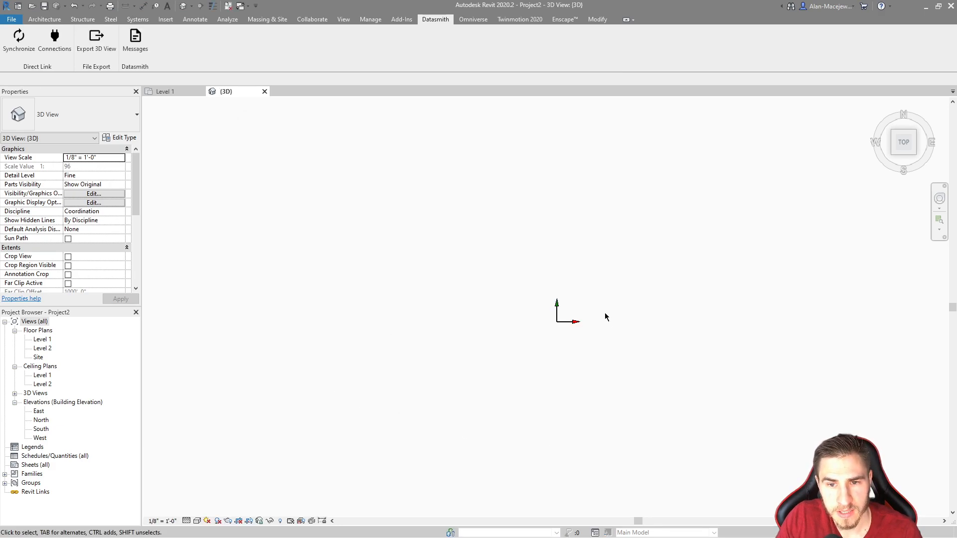
Step: Orient the 3D view to the isometric corner between the top, front and right faces
click(916, 155)
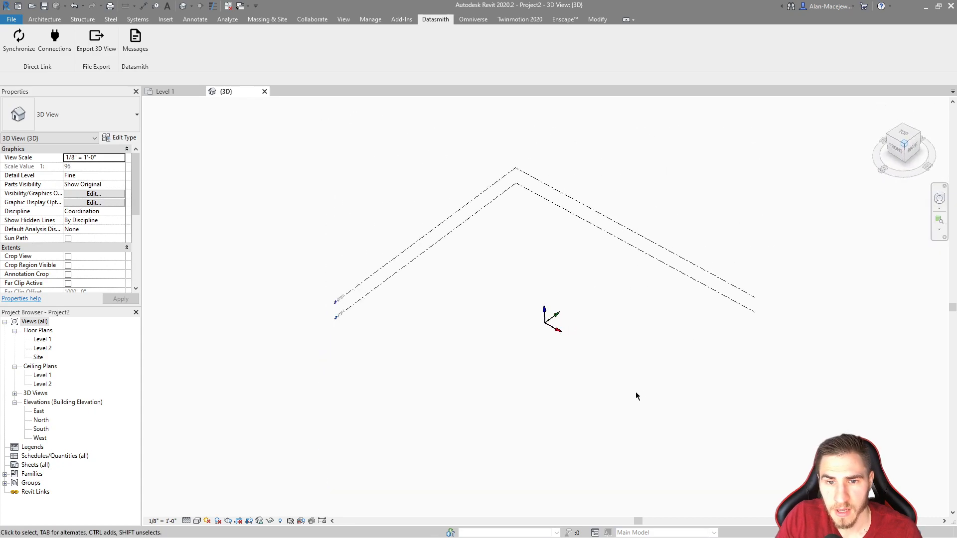
scroll(569, 324, up, 5)
scroll(531, 321, down, 3)
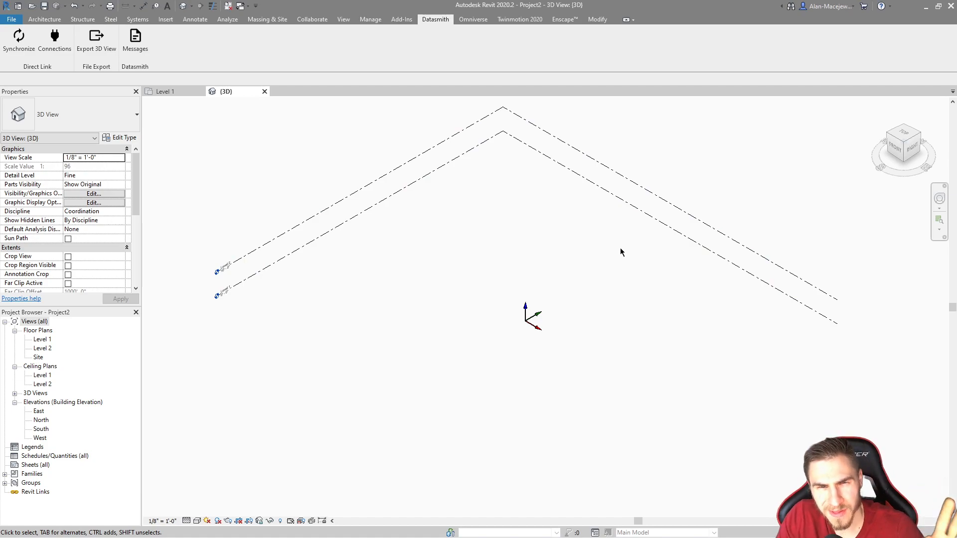
Step: Place one 60" x 30" Desk component just beside the internal origin in the Level 1 floor plan
click(164, 91)
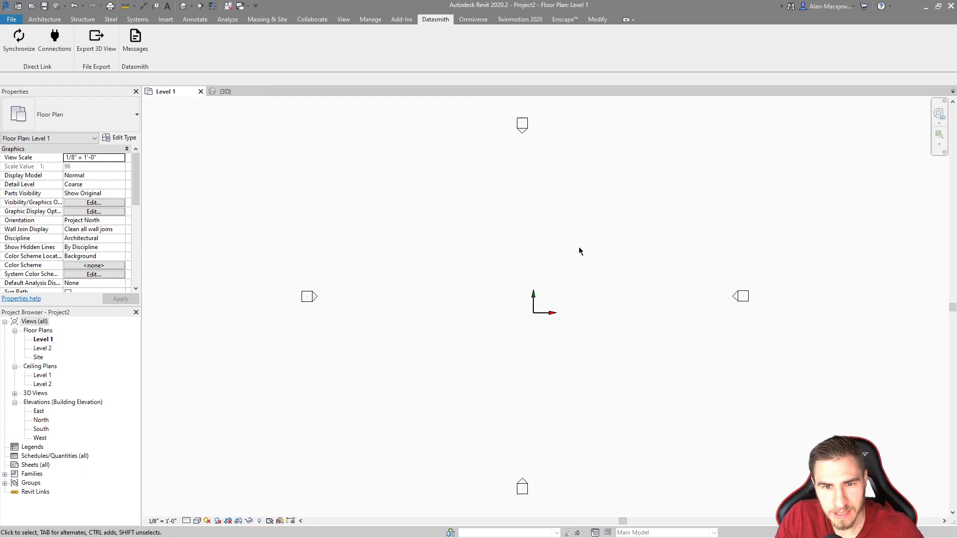
click(45, 19)
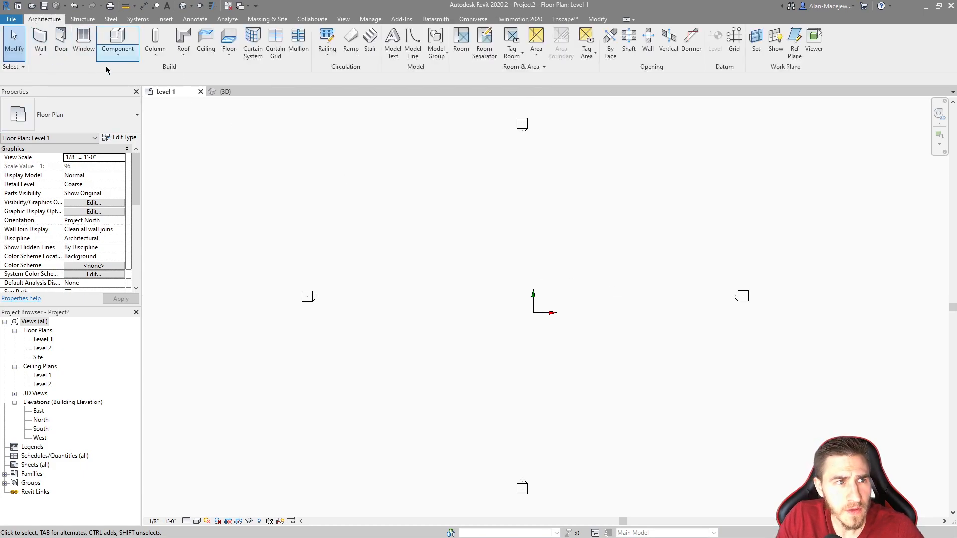
click(117, 39)
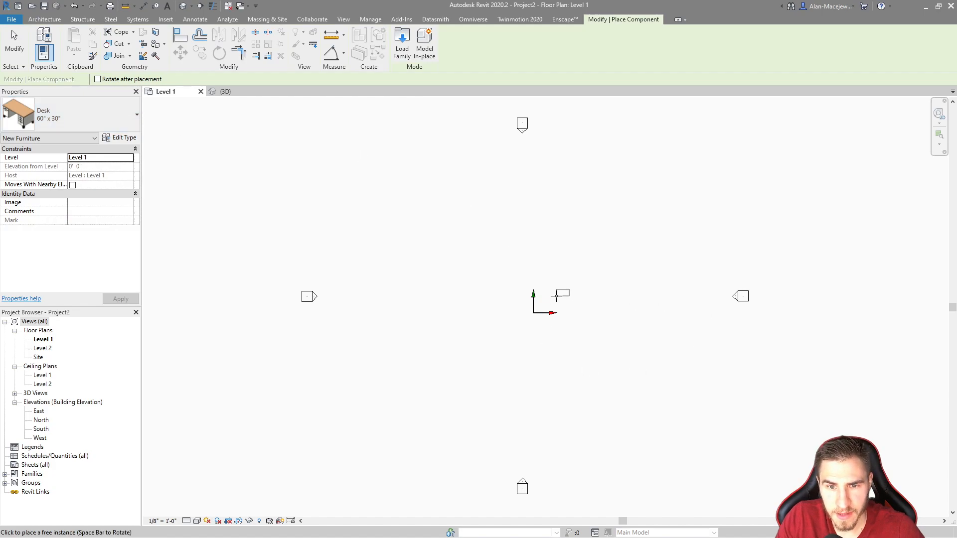
key(Escape)
key(Escape)
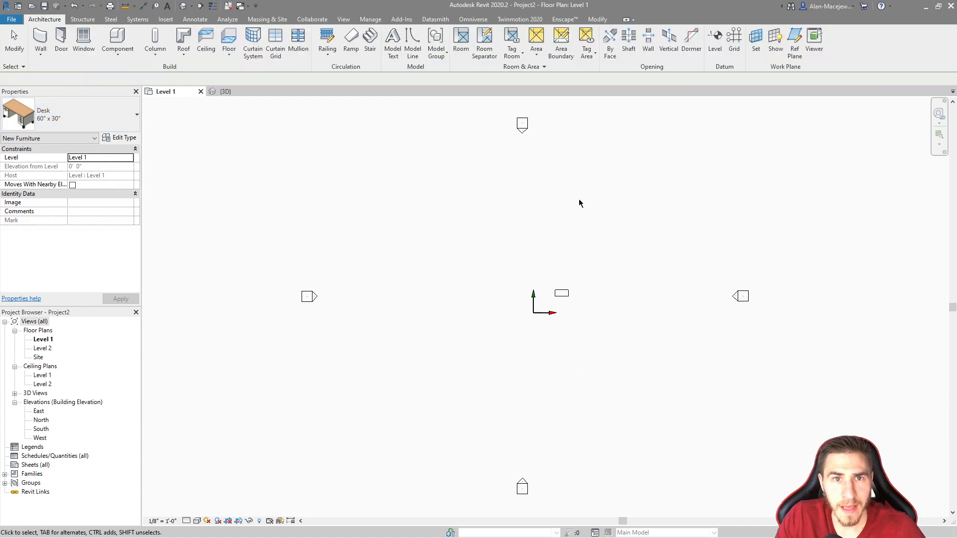
Step: Switch to Twinmotion and import the "Revit - unnamed" direct link with the collapse option set to Keep hierarchy
click(925, 6)
click(109, 464)
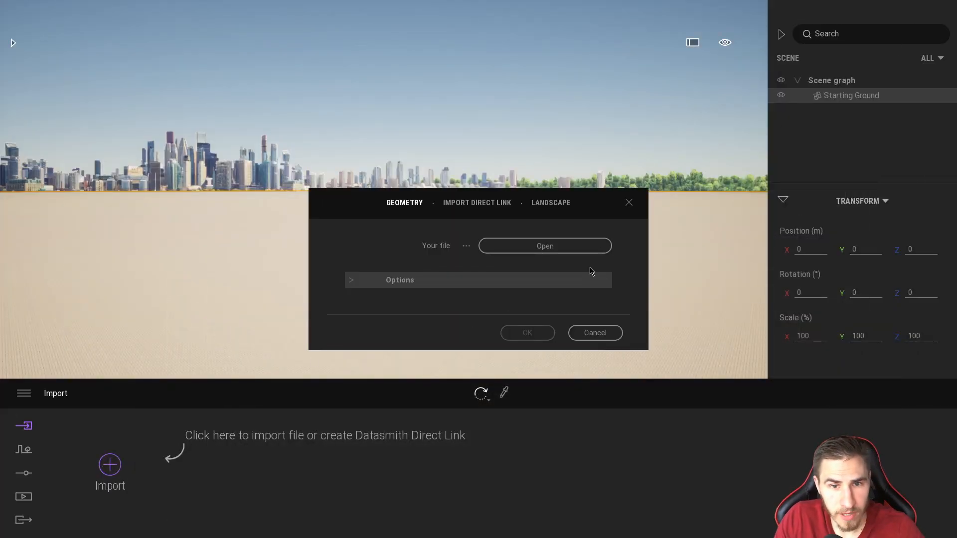
click(482, 204)
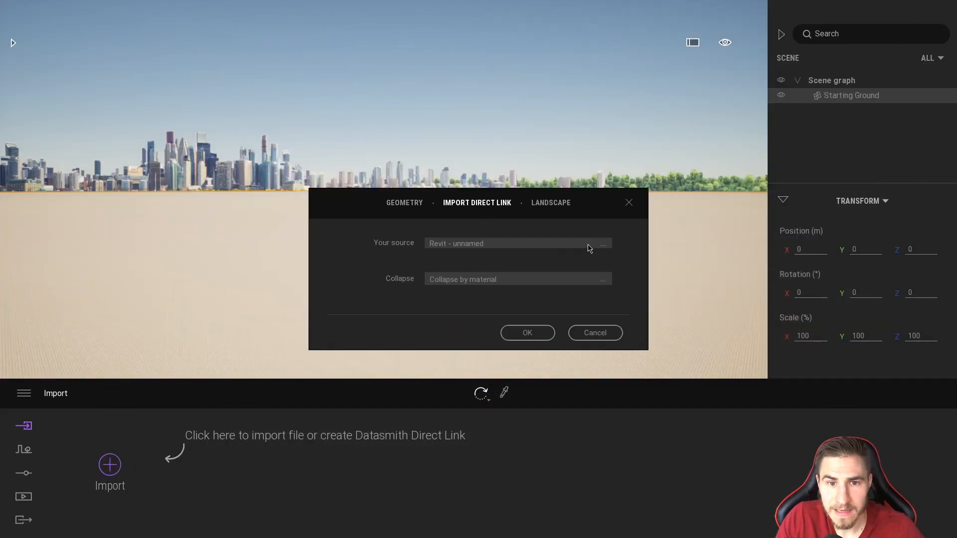
click(603, 280)
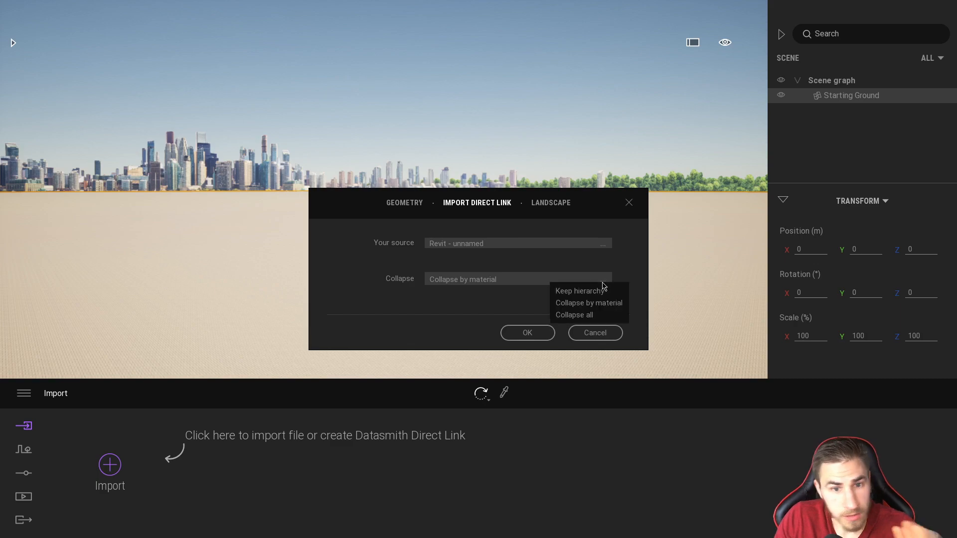
click(601, 291)
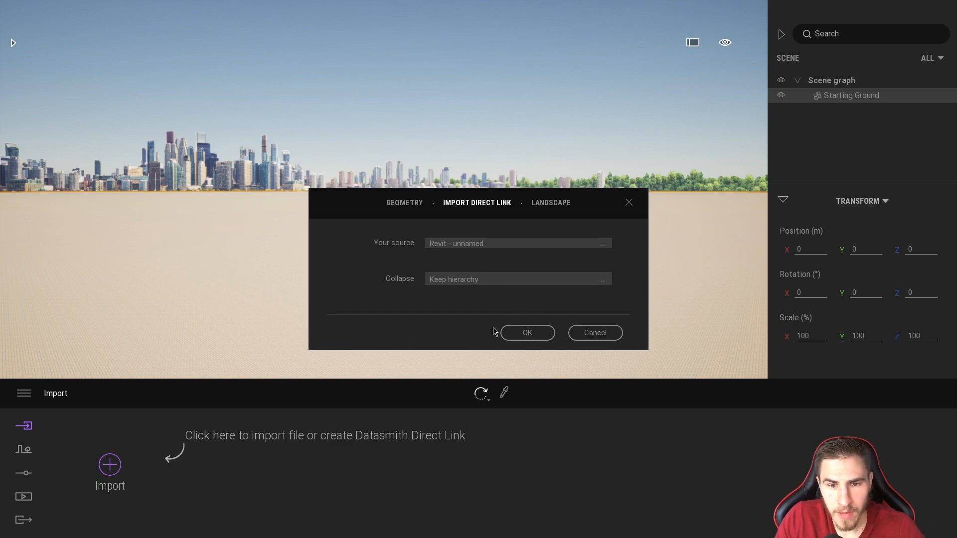
click(528, 333)
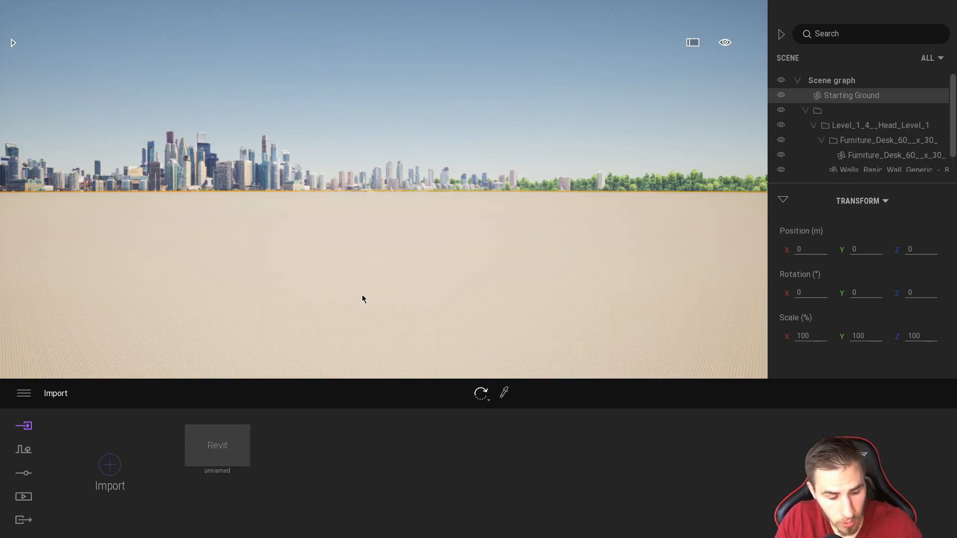
Step: Return to Revit and synchronize the {3D} view through the Datasmith direct link
key(alt+Tab)
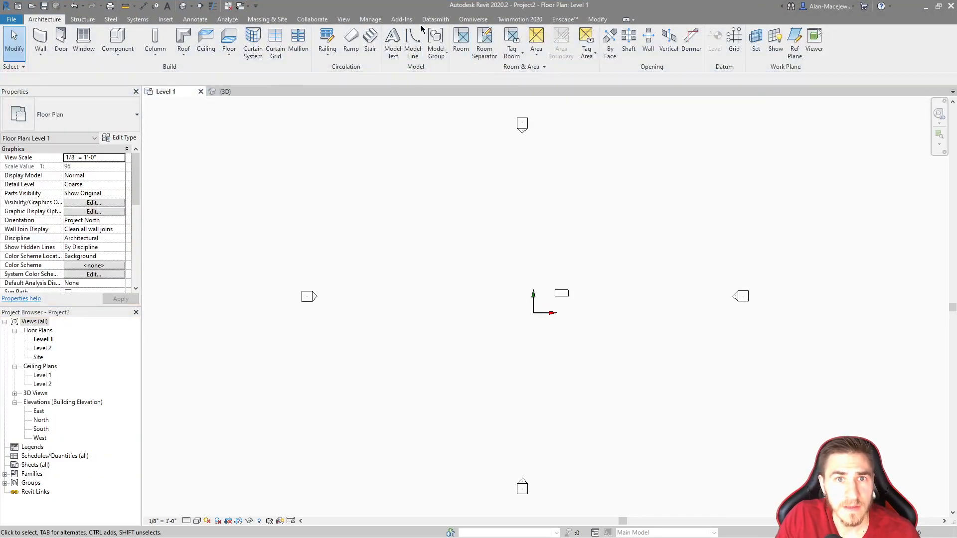
click(435, 19)
click(18, 42)
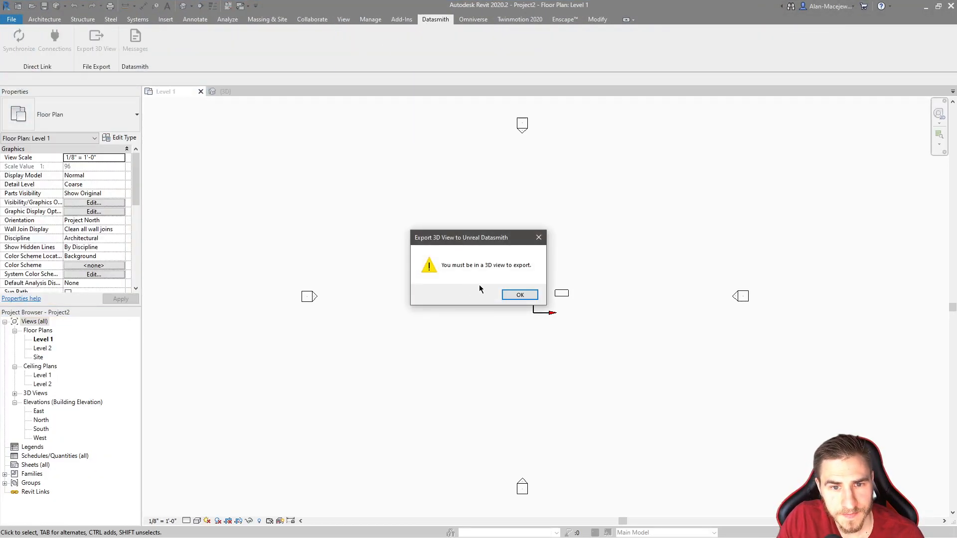
click(577, 295)
click(226, 91)
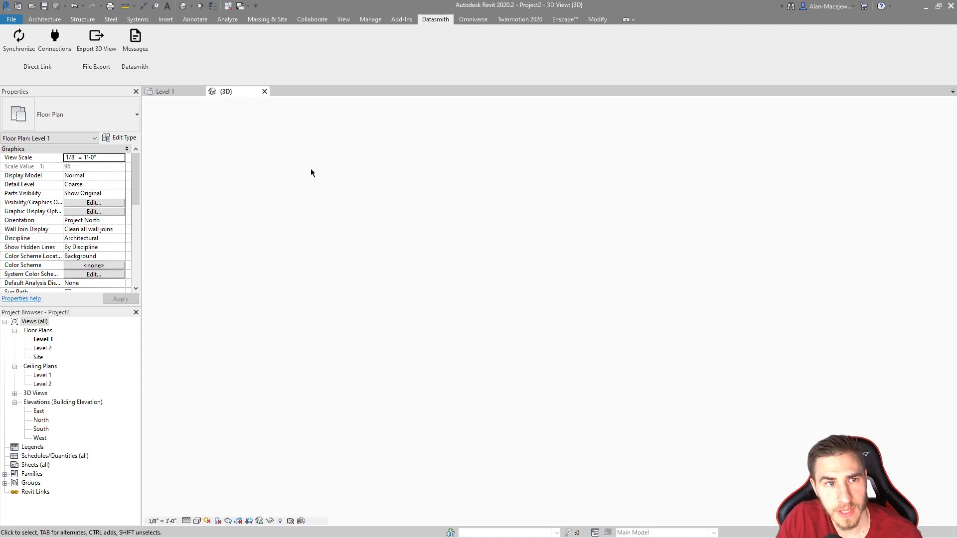
click(19, 43)
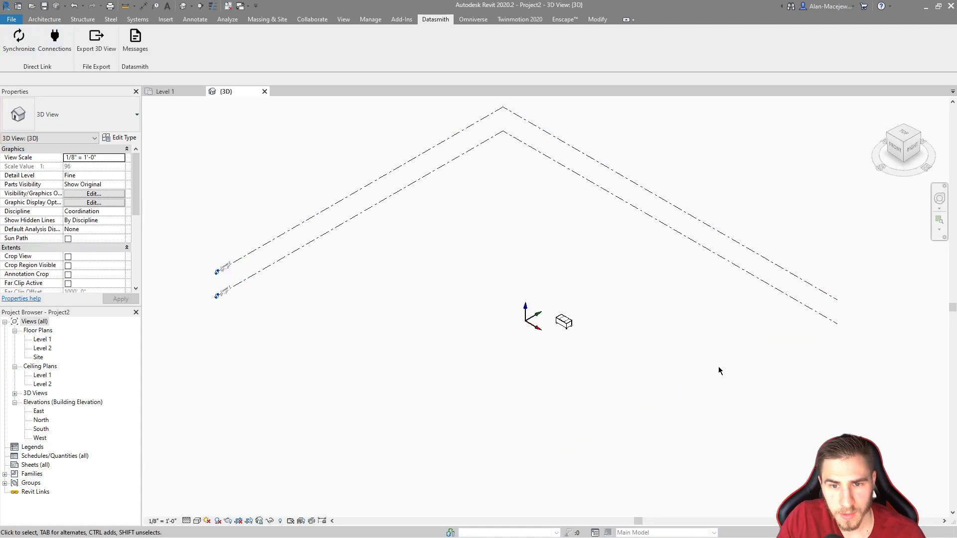
Step: In Twinmotion, select the Level_1_4__Head_Level_1 group in the scene graph and examine the imported desk on the ground
scroll(592, 340, up, 1)
scroll(593, 329, up, 2)
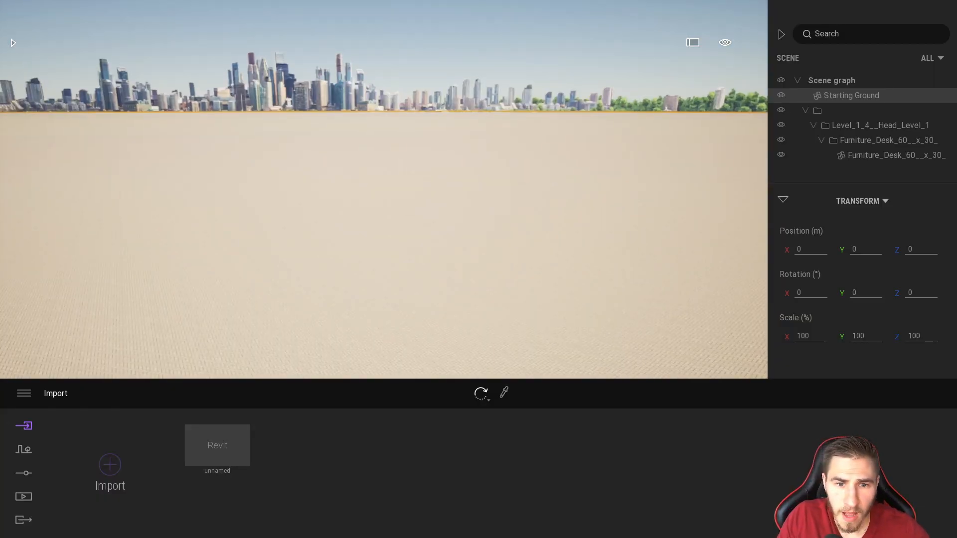
click(862, 127)
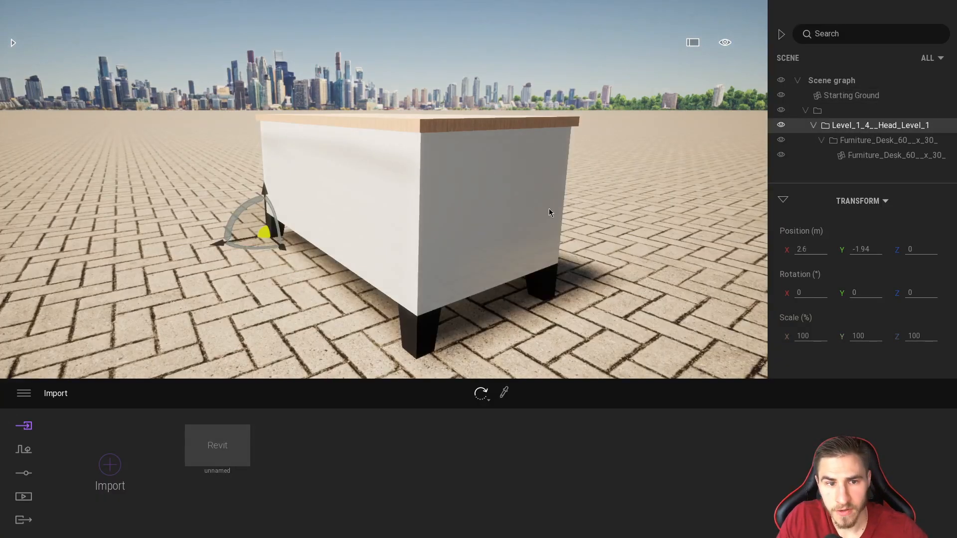
scroll(412, 164, down, 8)
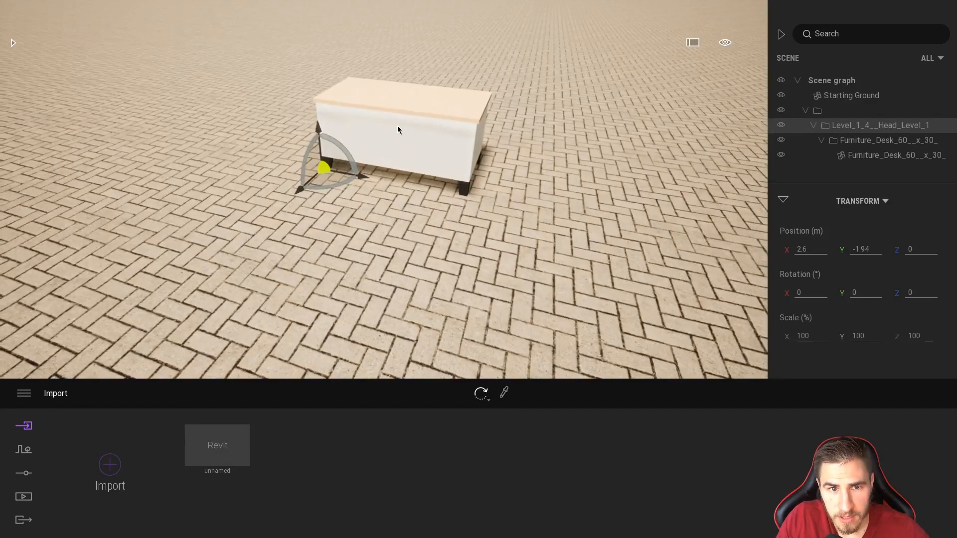
Step: Select the imported desk and examine its pivot and position on the ground from several angles
click(396, 123)
shift+middle_drag(408, 223, 263, 243)
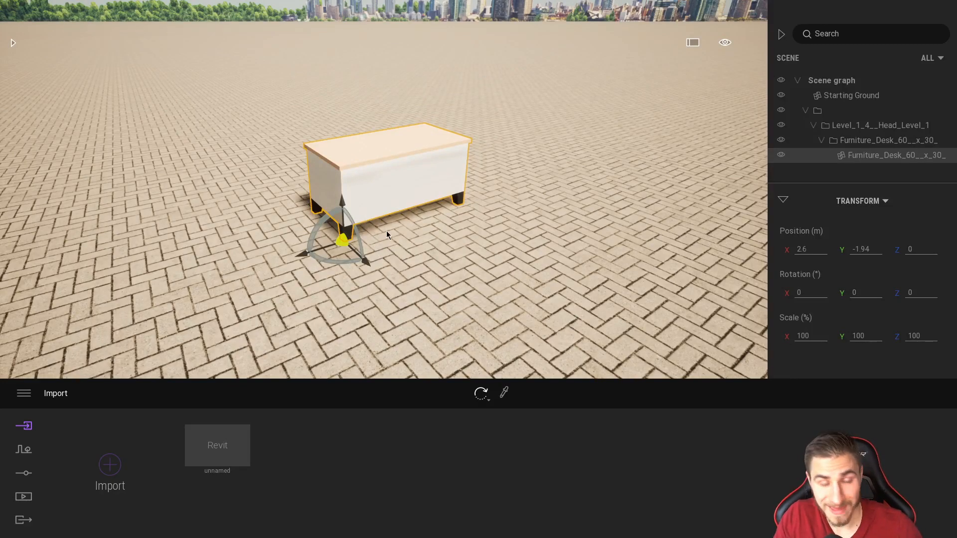
shift+middle_drag(447, 239, 523, 229)
right_drag(384, 190, 424, 185)
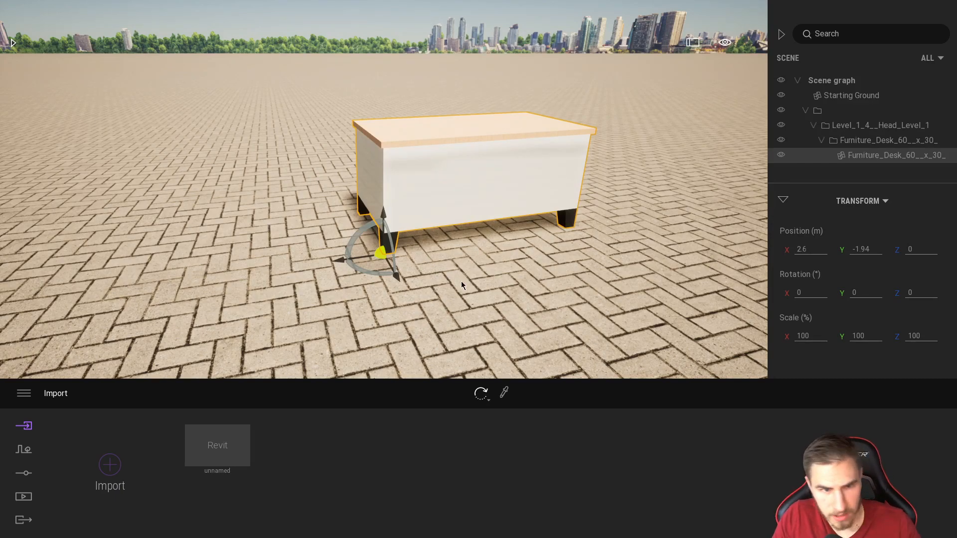
key(s)
mouse_move(460, 268)
right_down()
mouse_move(484, 304)
mouse_move(439, 304)
mouse_move(414, 286)
mouse_move(459, 270)
right_up()
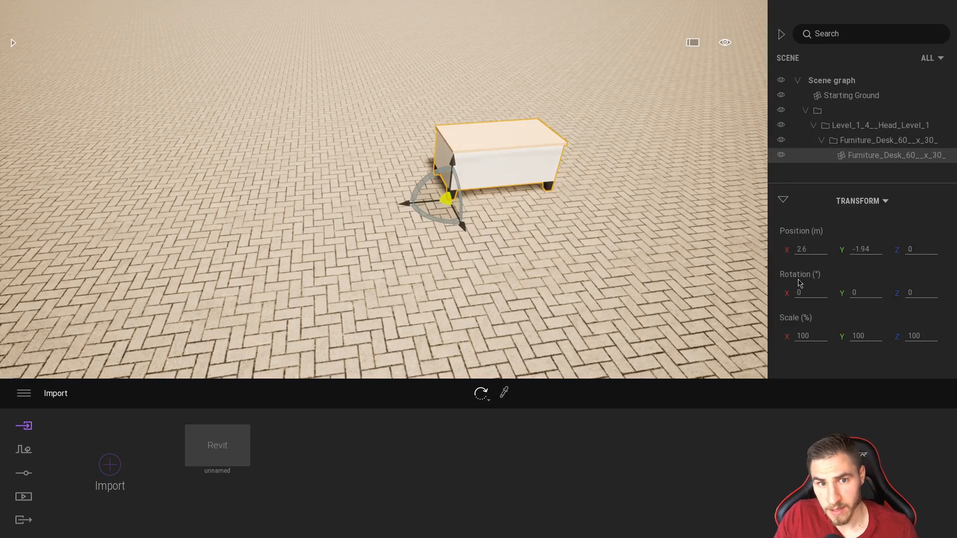
Step: Switch to Revit and look at the {3D} view from the top to see the desk relative to the internal origin
key(alt+Tab)
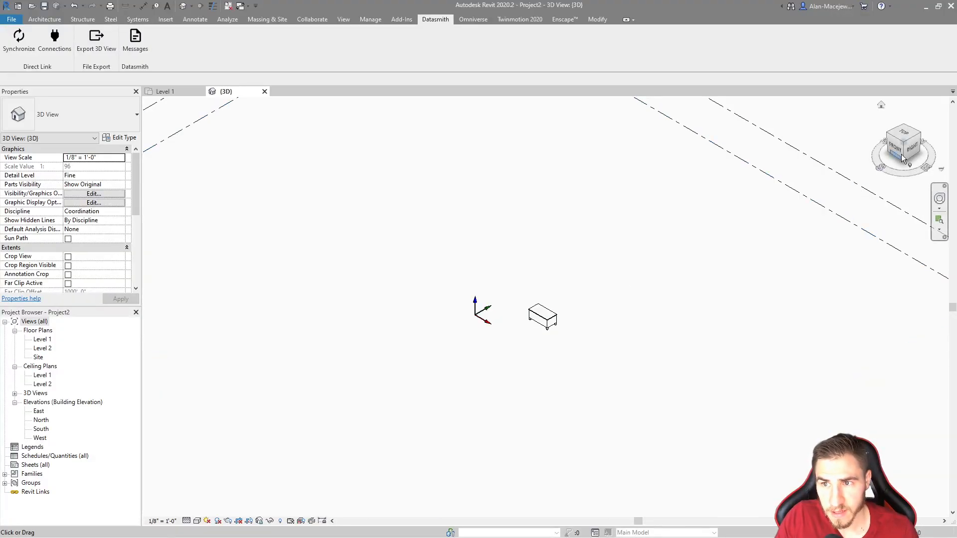
click(903, 135)
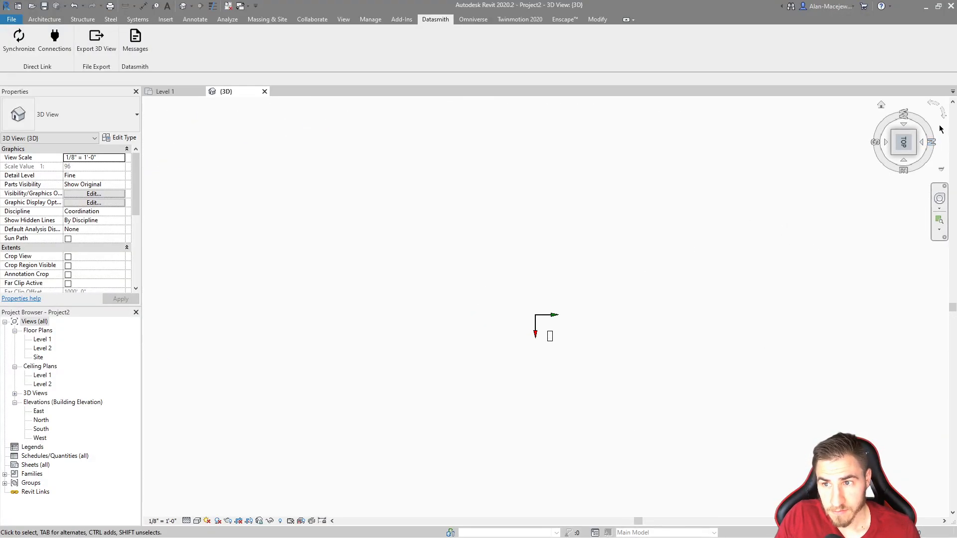
click(903, 142)
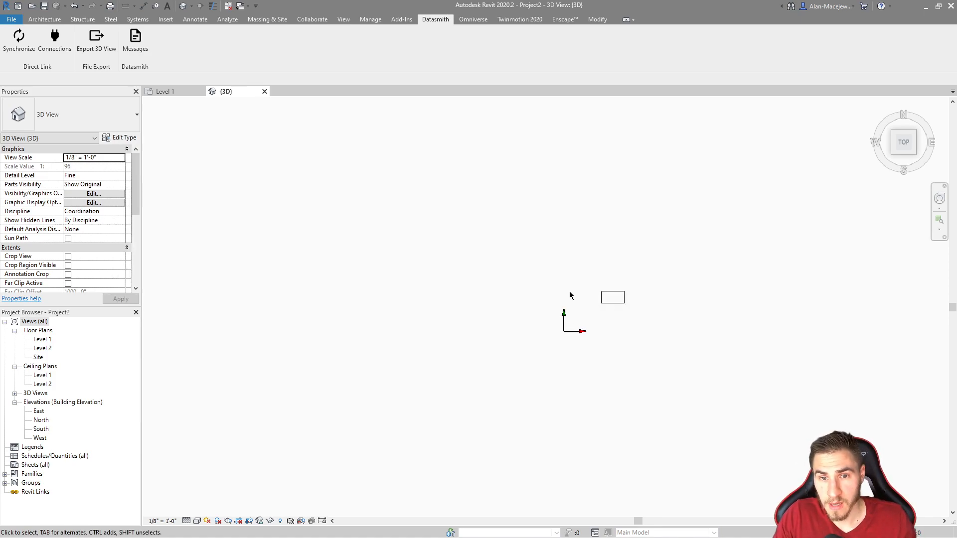
Step: Switch to Twinmotion, select the Starting Ground and examine where the desk sits relative to the ground's origin
key(alt+Tab)
scroll(408, 258, down, 3)
mouse_move(556, 241)
right_down()
mouse_move(513, 219)
mouse_move(556, 240)
right_up()
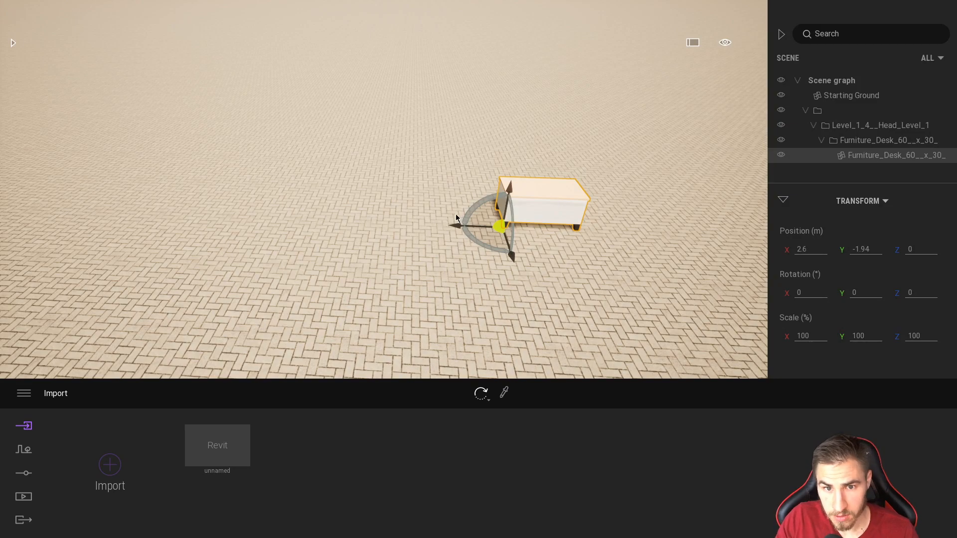
click(578, 310)
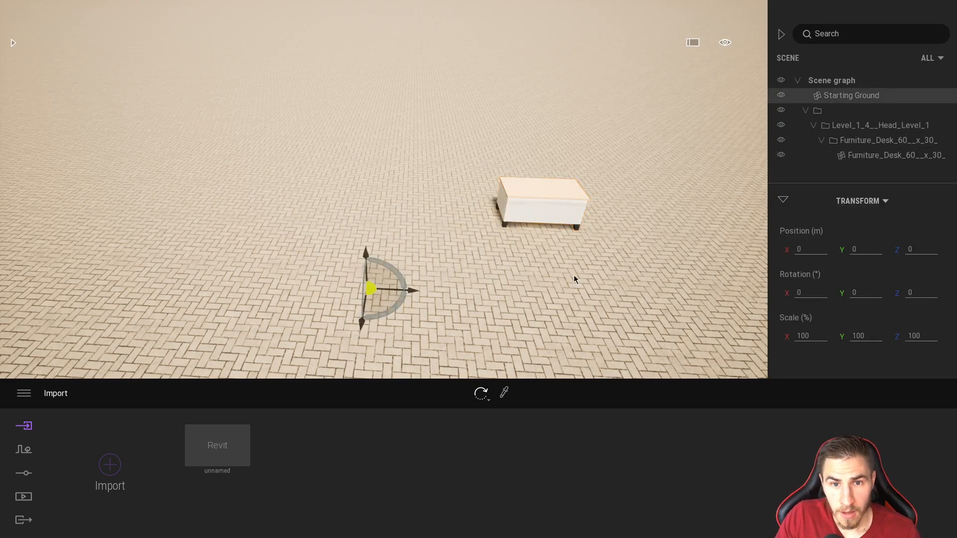
right_drag(561, 325, 571, 367)
key(d)
key(a)
key(s)
key(w)
key(s)
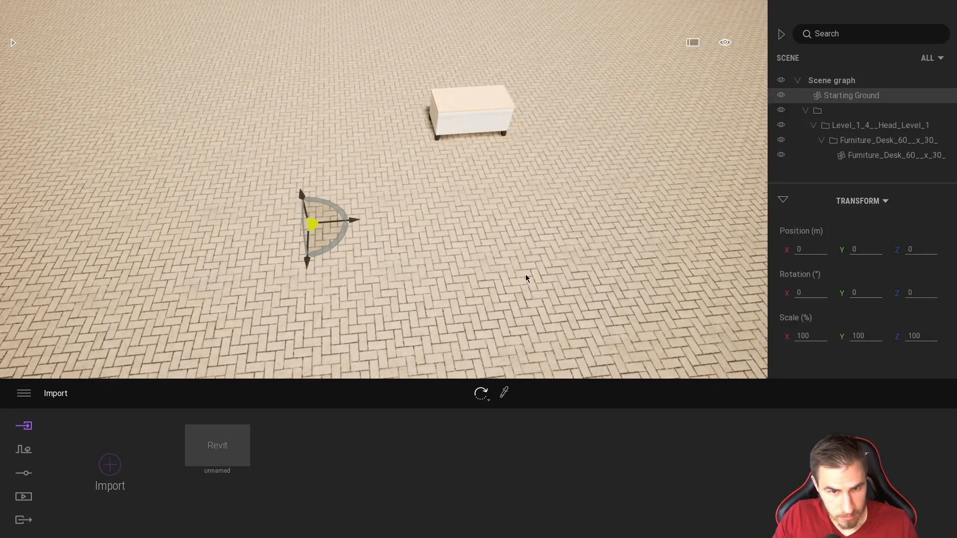
right_drag(431, 182, 457, 214)
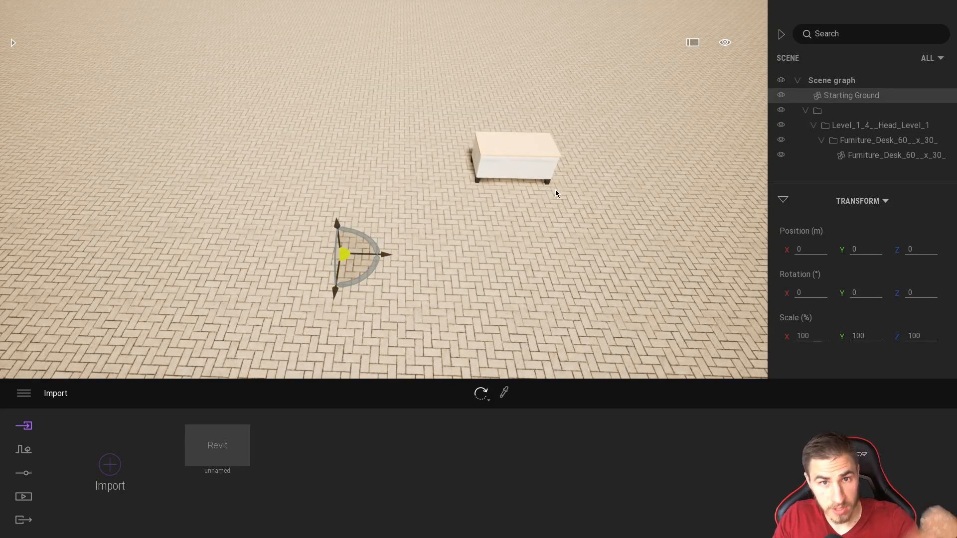
Step: Compare the desk and internal origin in an angled Revit {3D} view with the Twinmotion scene
key(alt+Tab)
scroll(628, 319, up, 3)
shift+middle_drag(678, 347, 634, 138)
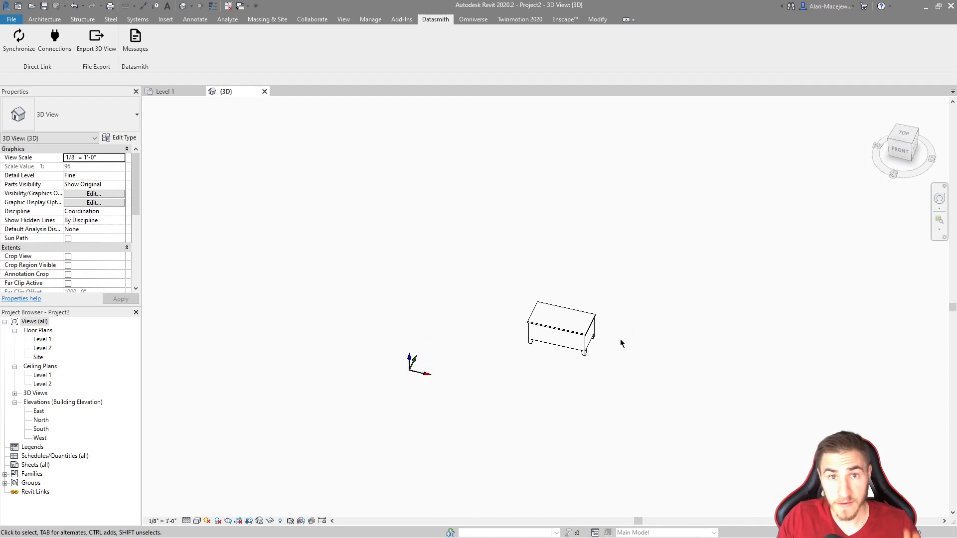
key(alt+Tab)
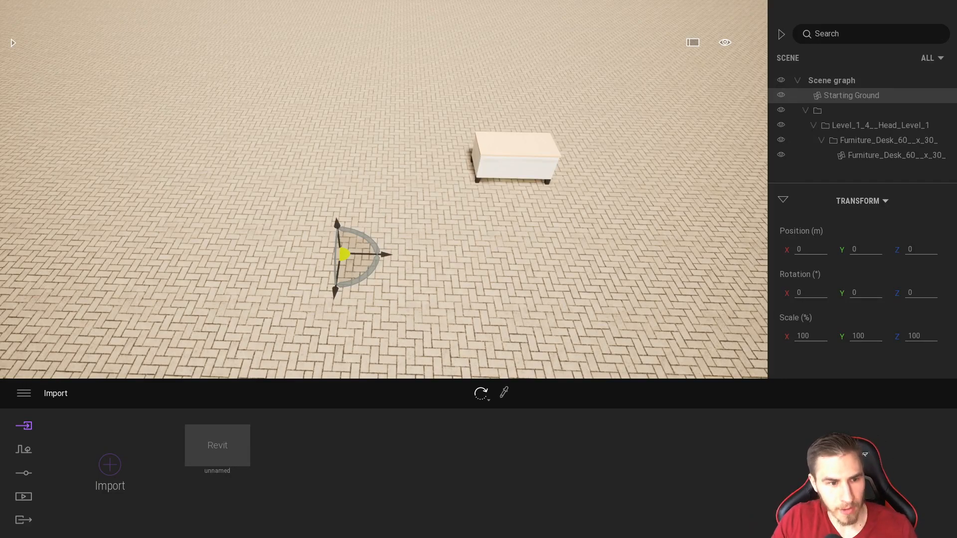
Step: Switch to Rhinoceros and delete the torus at the origin
key(alt+Tab)
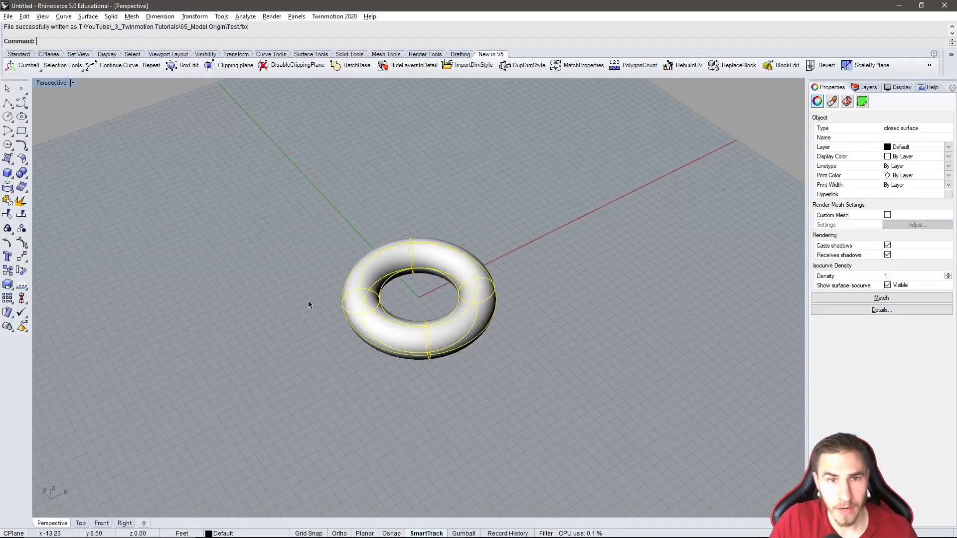
right_drag(469, 280, 476, 274)
key(Delete)
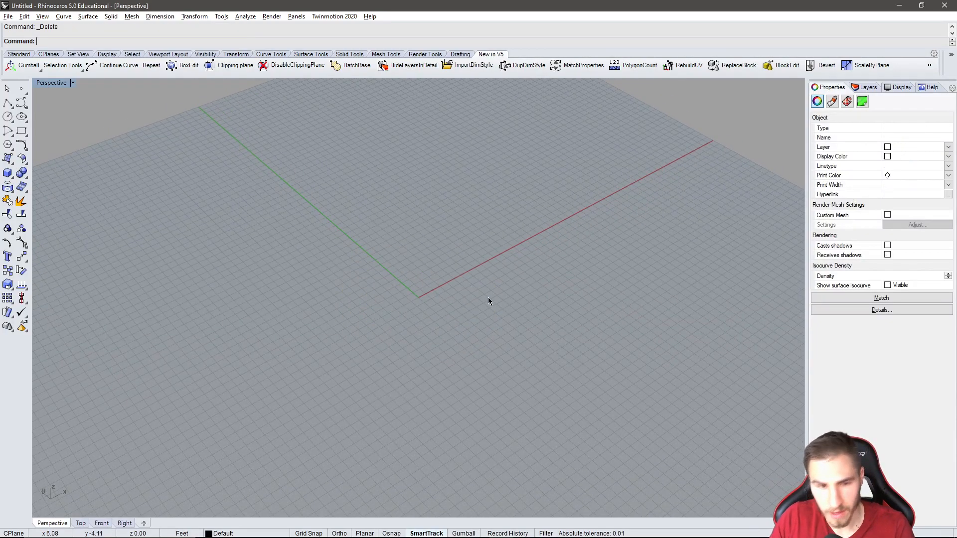
click(52, 83)
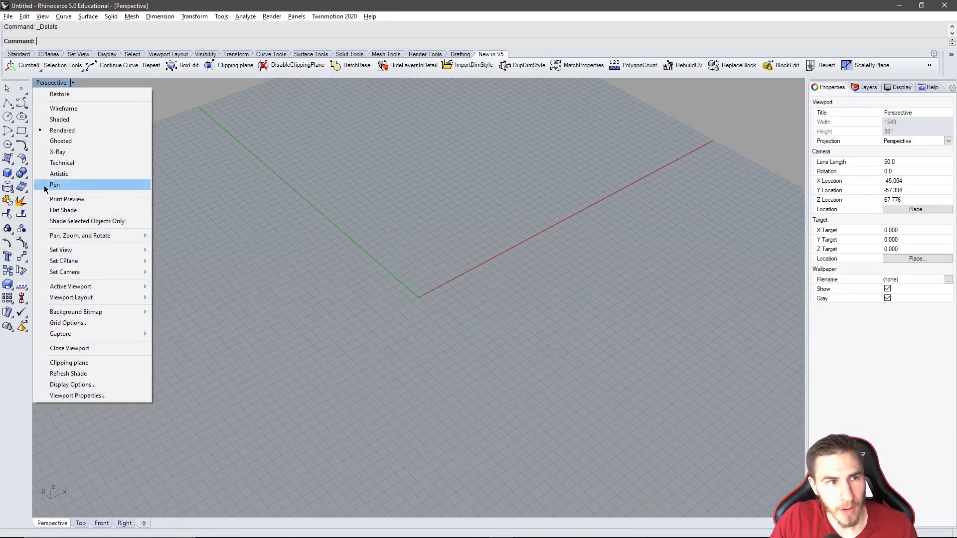
click(250, 401)
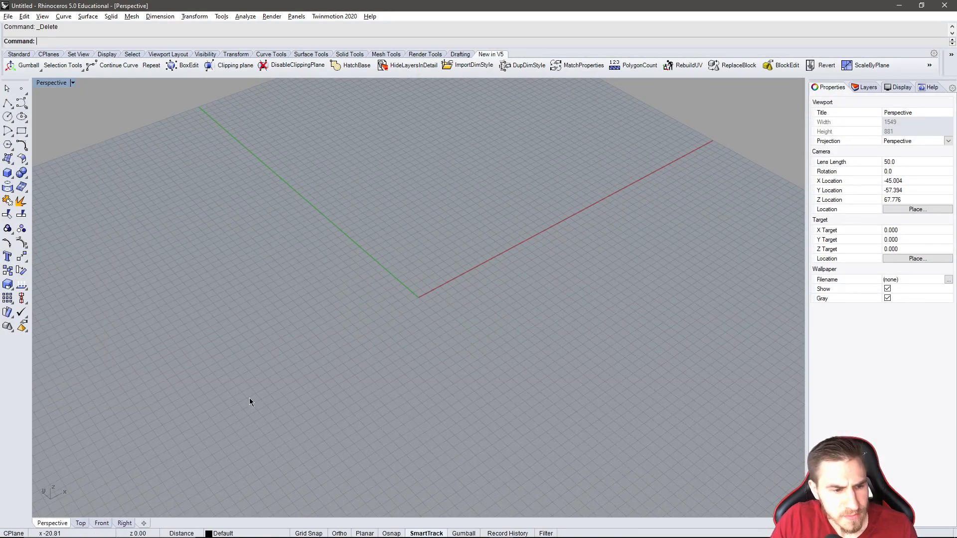
Step: Create a five-sided pyramid 5 ft high in negative X and Y, with its base centre at about -17.59, -5.81
click(80, 523)
scroll(398, 388, down, 2)
scroll(414, 344, up, 2)
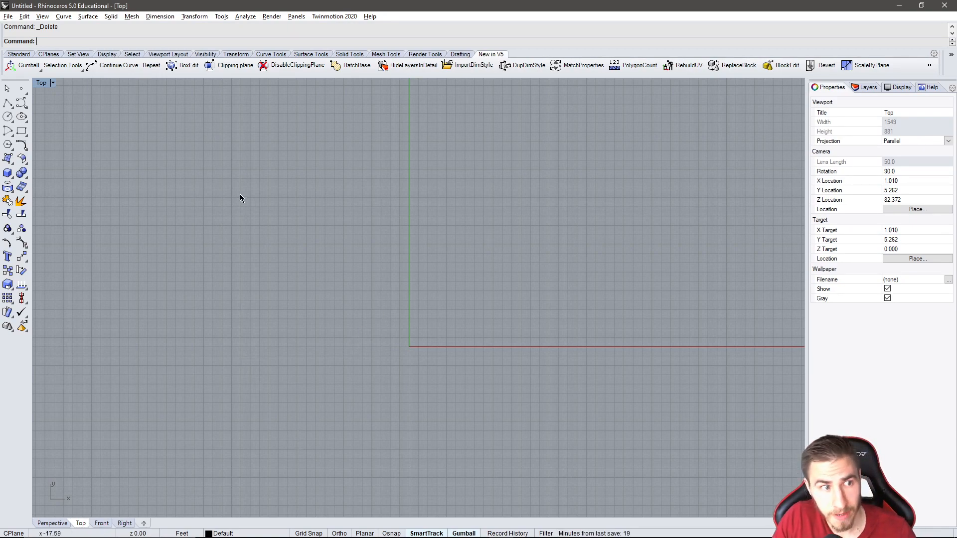
click(7, 172)
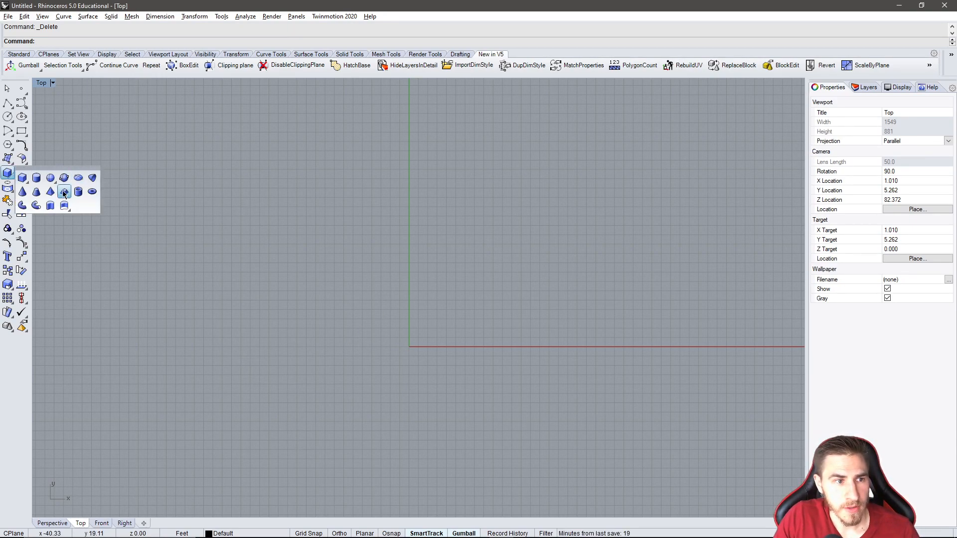
click(52, 195)
click(245, 400)
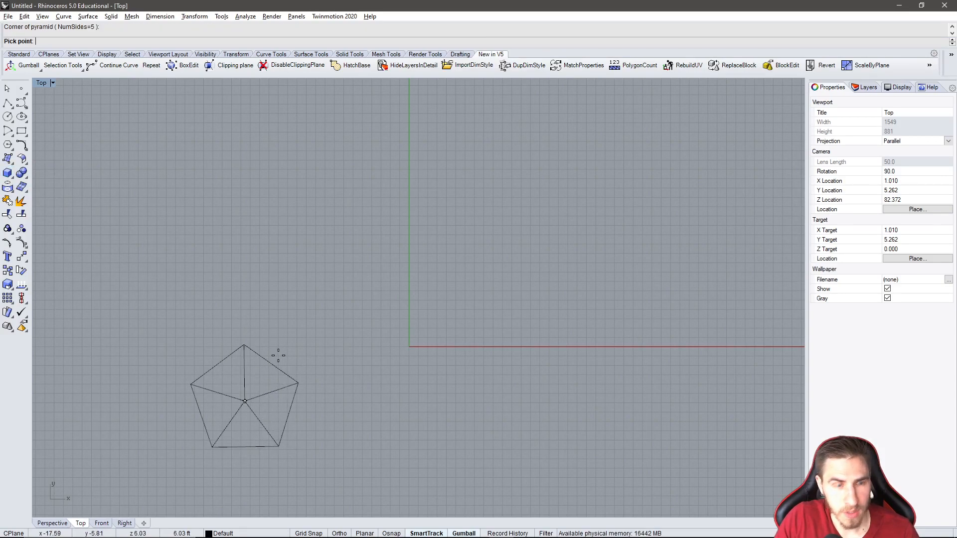
key(Return)
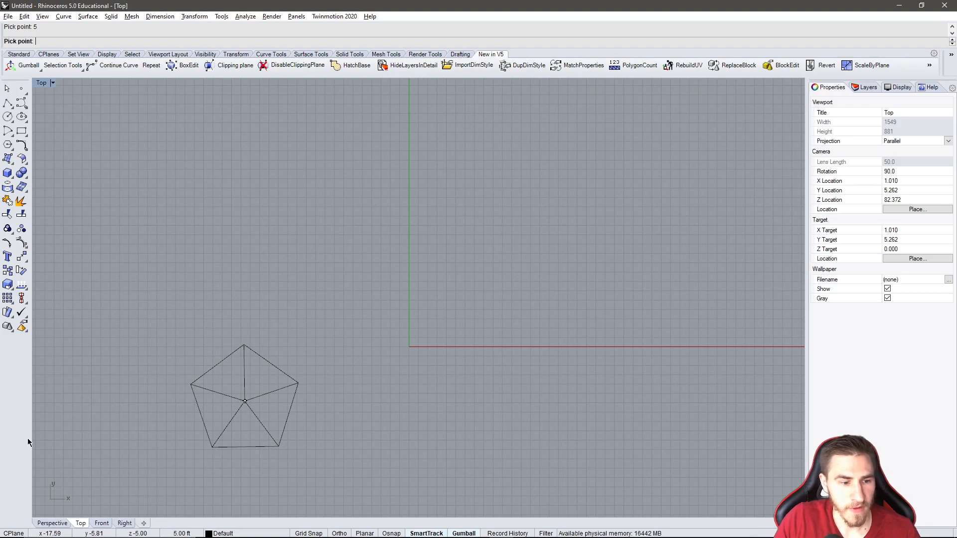
click(54, 523)
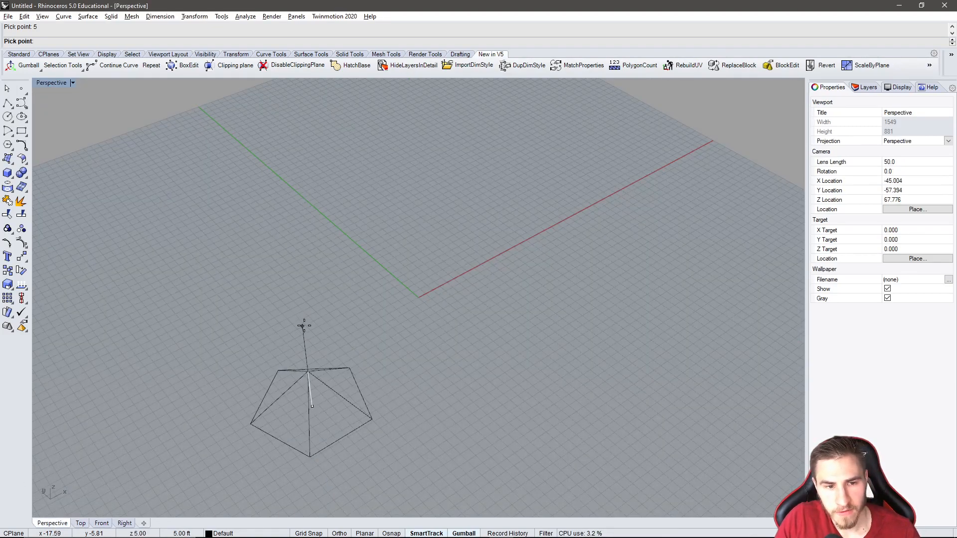
click(308, 371)
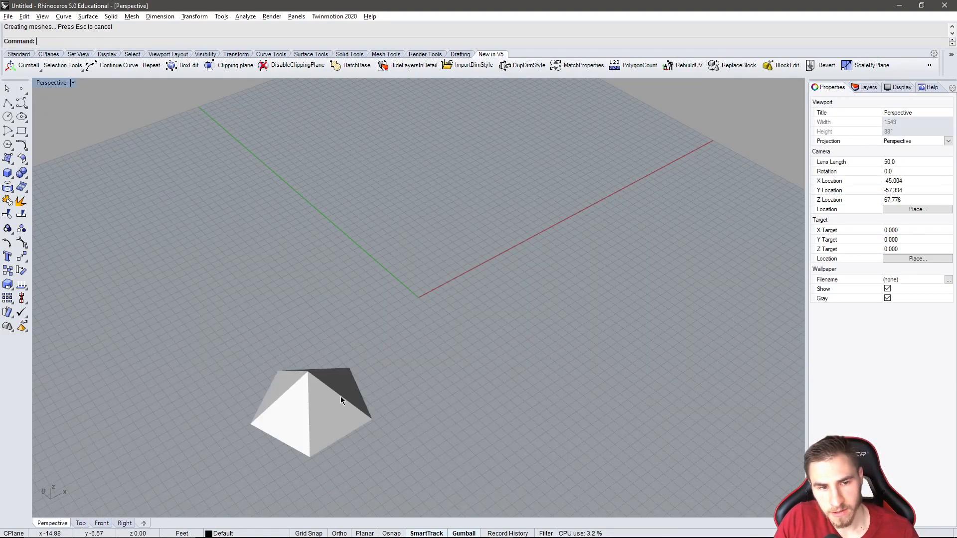
Step: Set the Top viewport to Rendered display and move the pyramid slightly in the positive Y direction
click(80, 522)
click(261, 408)
click(52, 83)
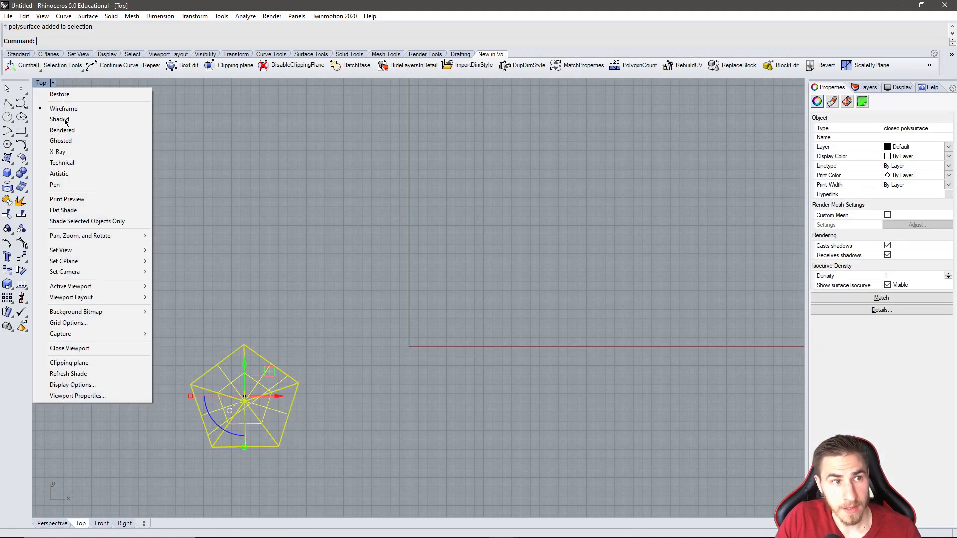
click(74, 130)
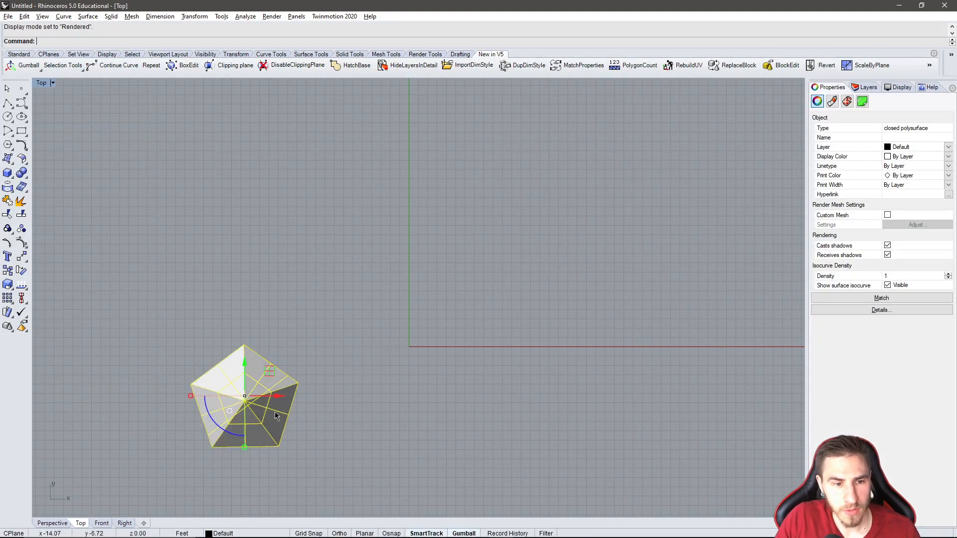
drag(239, 368, 260, 337)
click(315, 327)
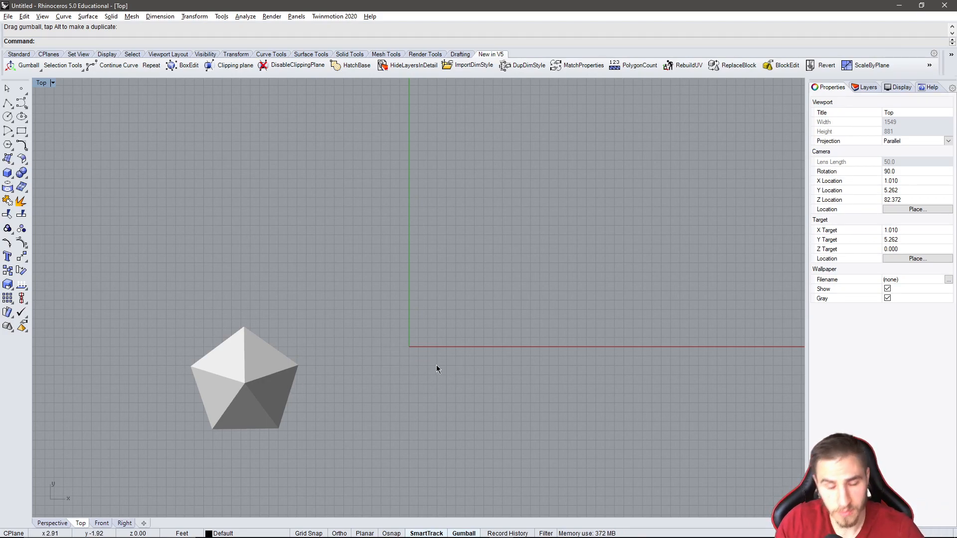
click(272, 375)
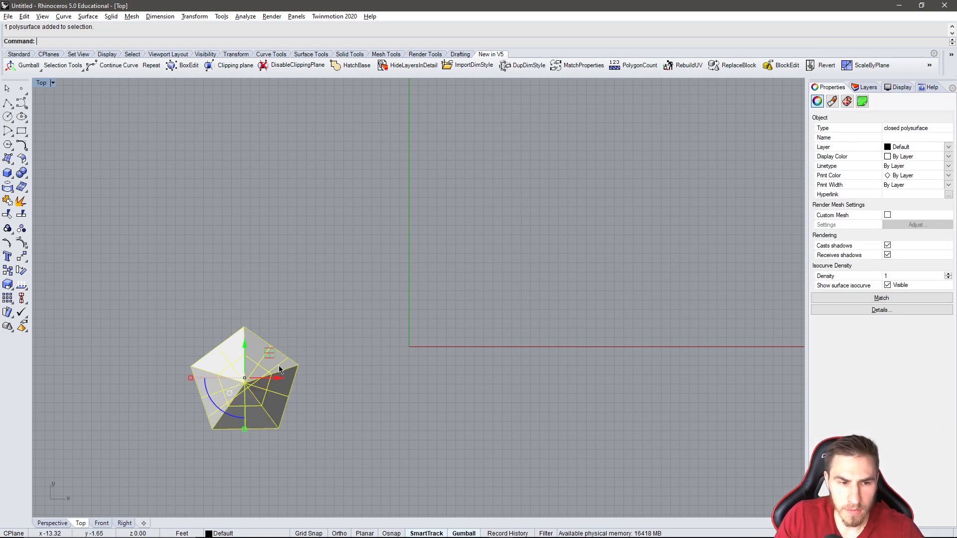
drag(371, 304, 441, 381)
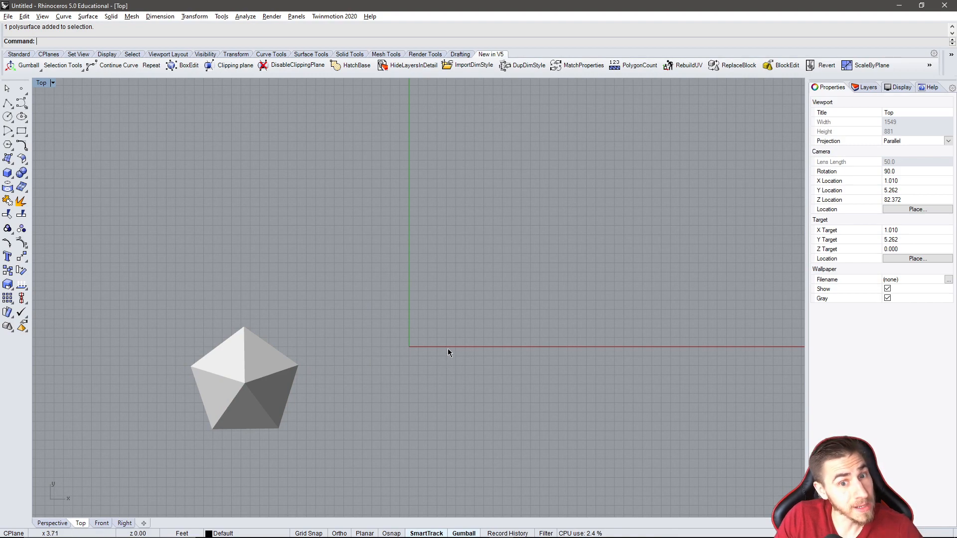
drag(450, 370, 451, 369)
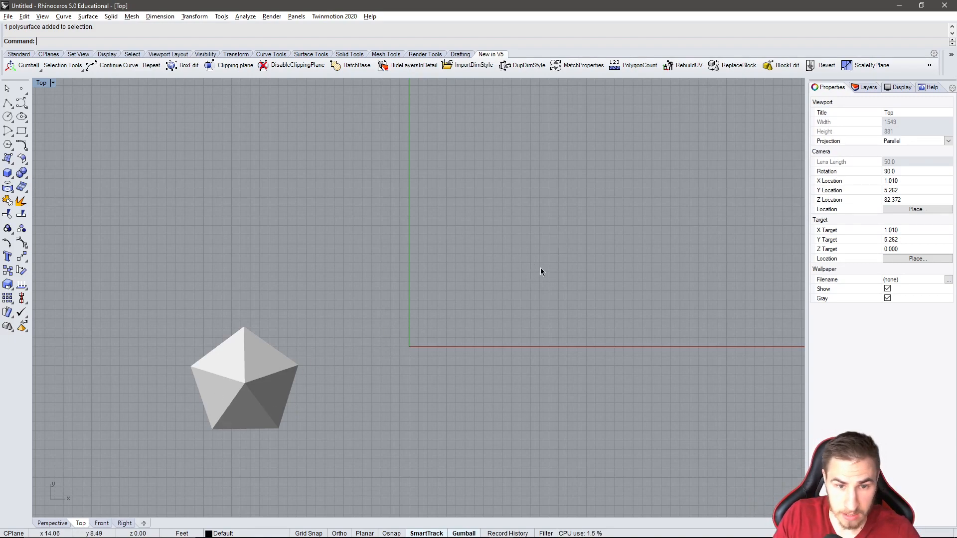
drag(506, 191, 600, 268)
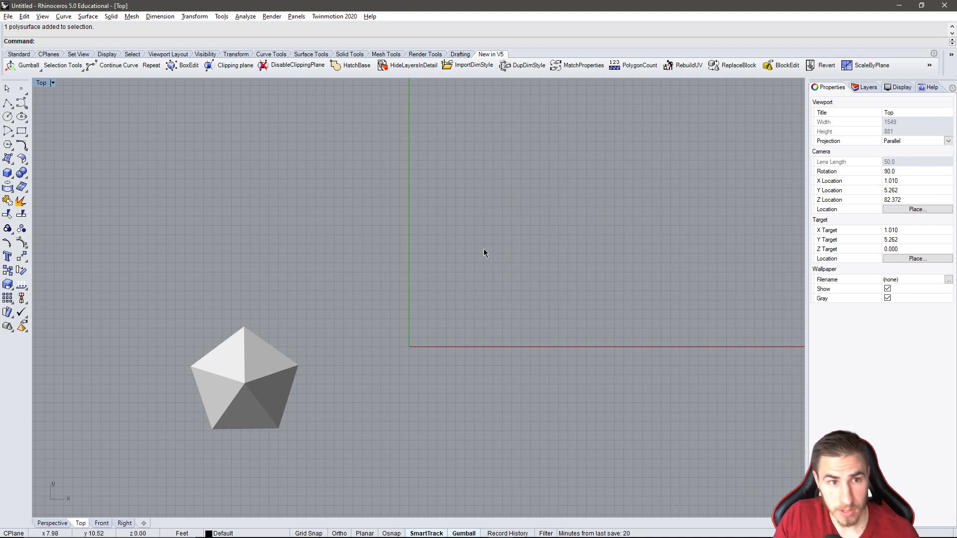
Step: Send the Rhino pyramid to Twinmotion through the direct link as a new project
click(334, 16)
click(336, 29)
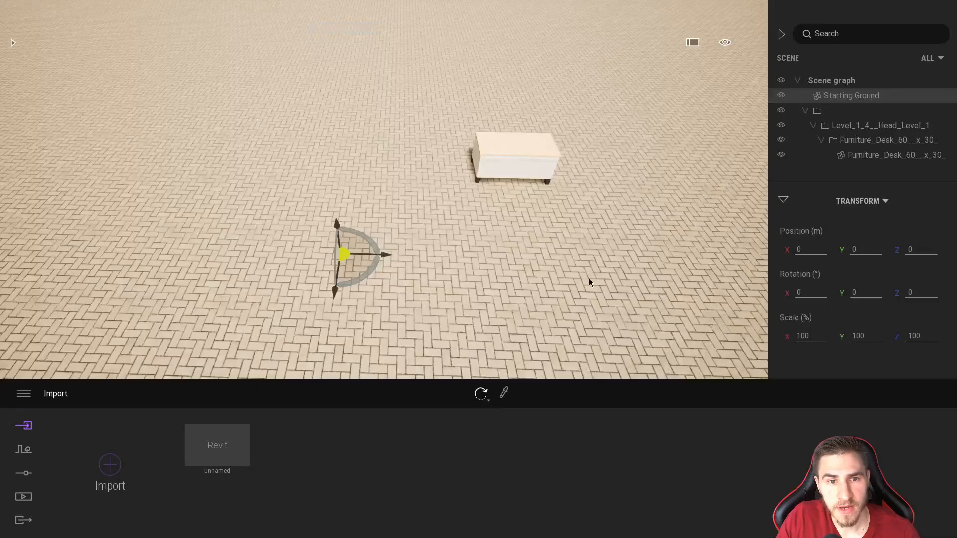
click(486, 276)
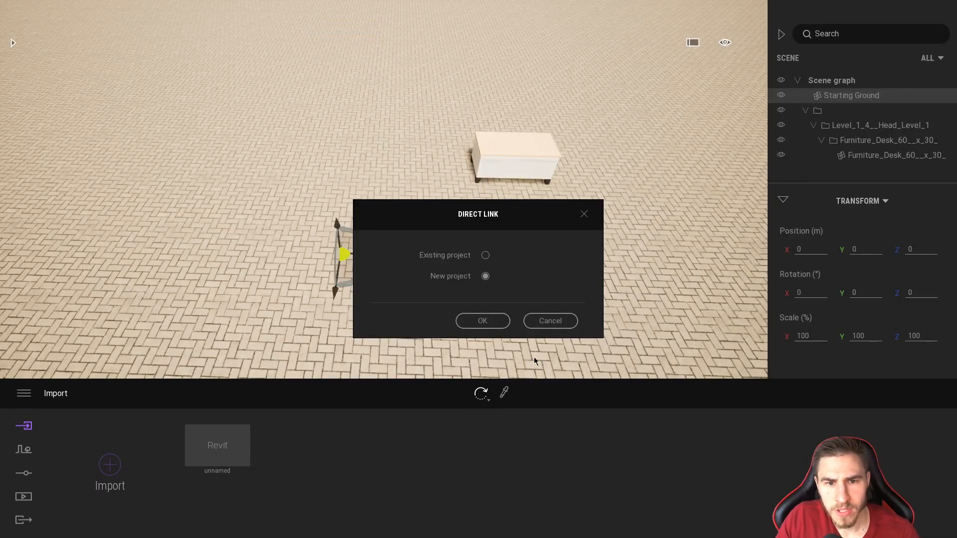
click(486, 320)
click(489, 314)
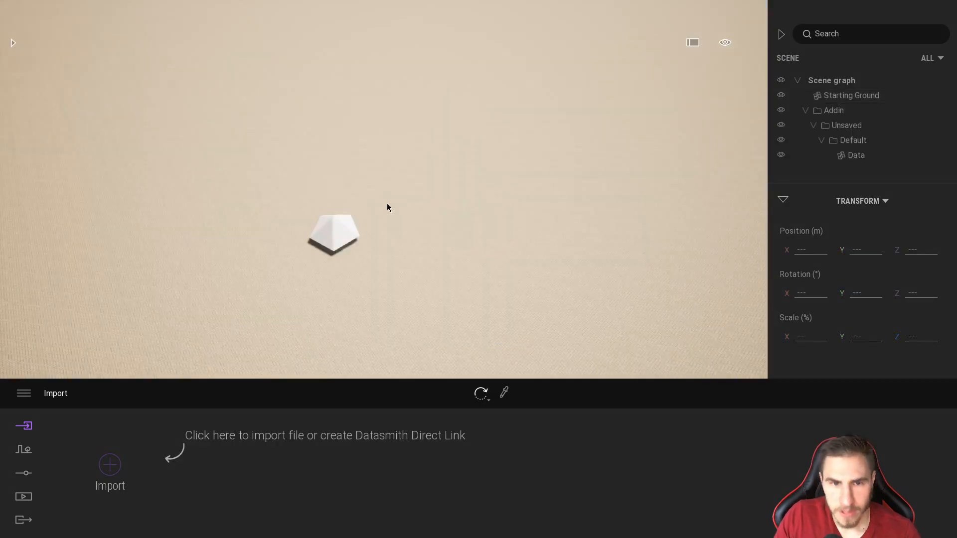
Step: Select the Starting Ground in the new project and set its Z position to 0
click(674, 267)
double_click(914, 246)
text(0)
key(Return)
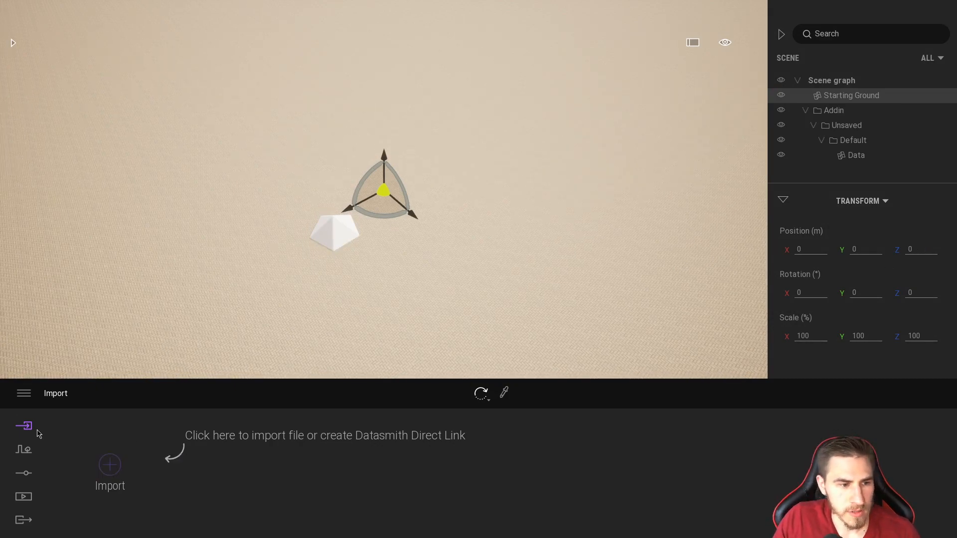
Step: Choose the collapse option and import the "Revit - unnamed" direct link into the scene with the pyramid
click(376, 432)
click(493, 204)
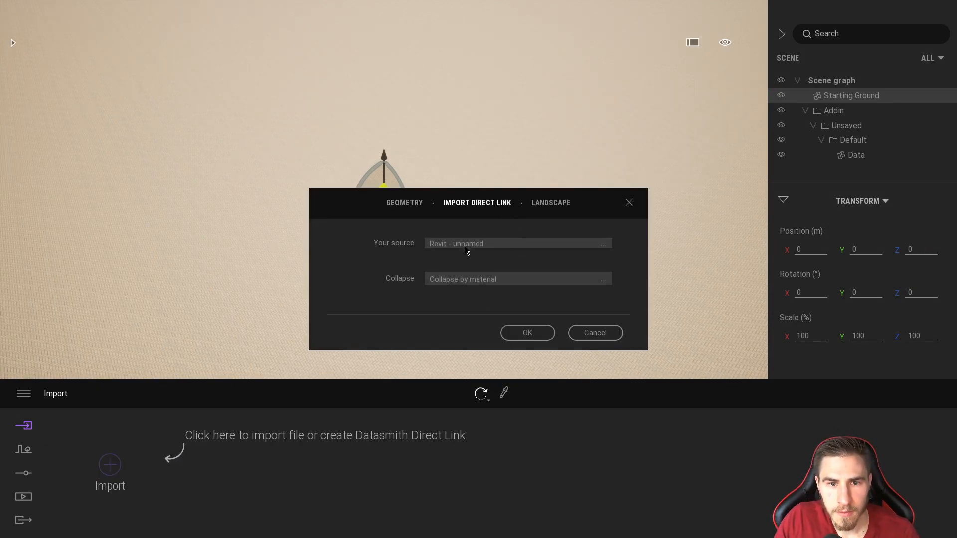
click(523, 283)
click(579, 291)
click(527, 332)
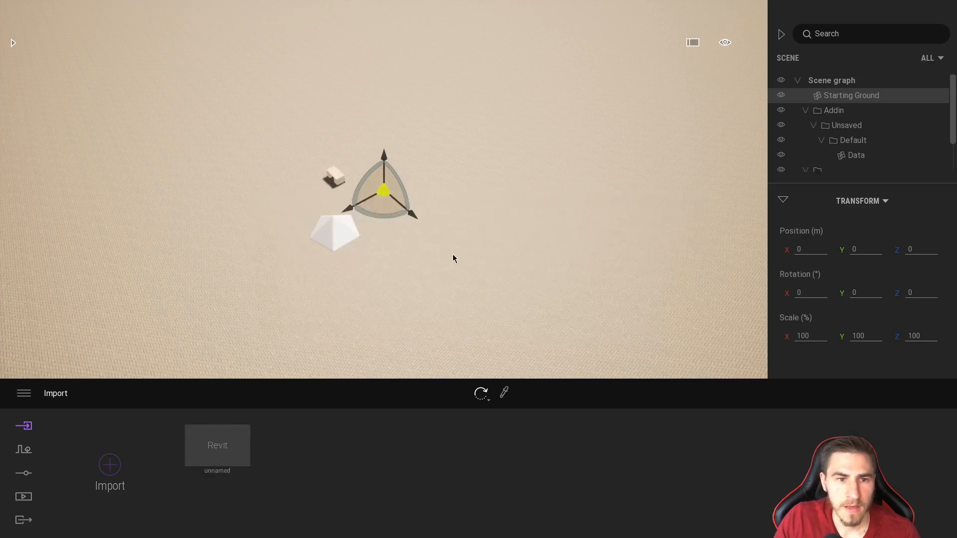
Step: Select the Starting Ground and examine from above where the pyramid and the desk sit relative to the scene origin
right_drag(317, 303, 334, 271)
key(w)
right_drag(529, 204, 481, 220)
key(s)
key(Escape)
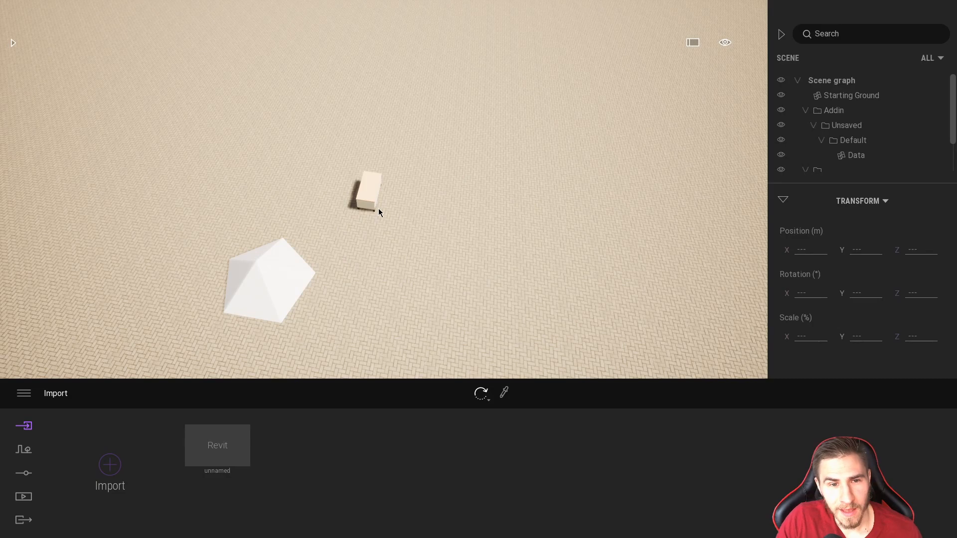
click(409, 270)
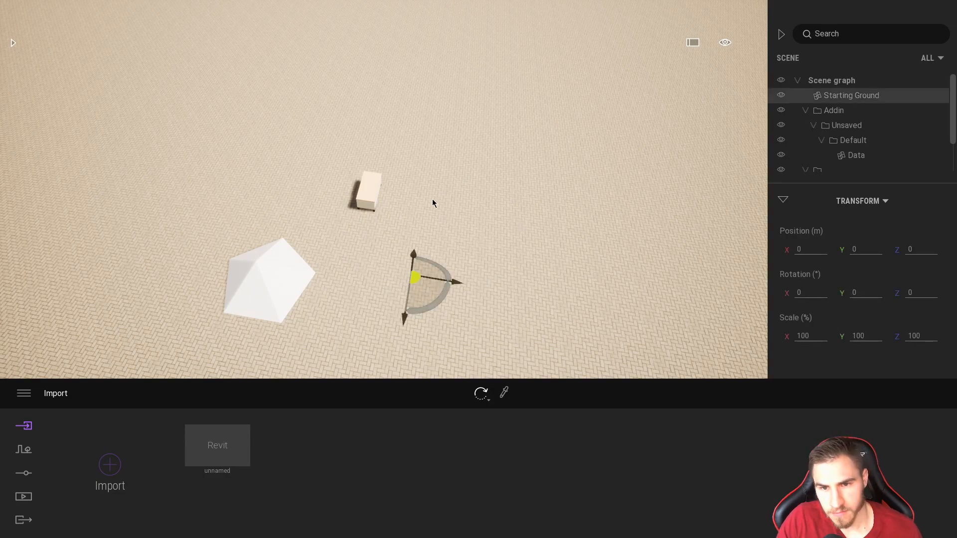
shift+middle_drag(477, 236, 319, 272)
scroll(369, 294, up, 4)
middle_drag(399, 244, 290, 258)
right_drag(335, 169, 367, 147)
key(s)
key(a)
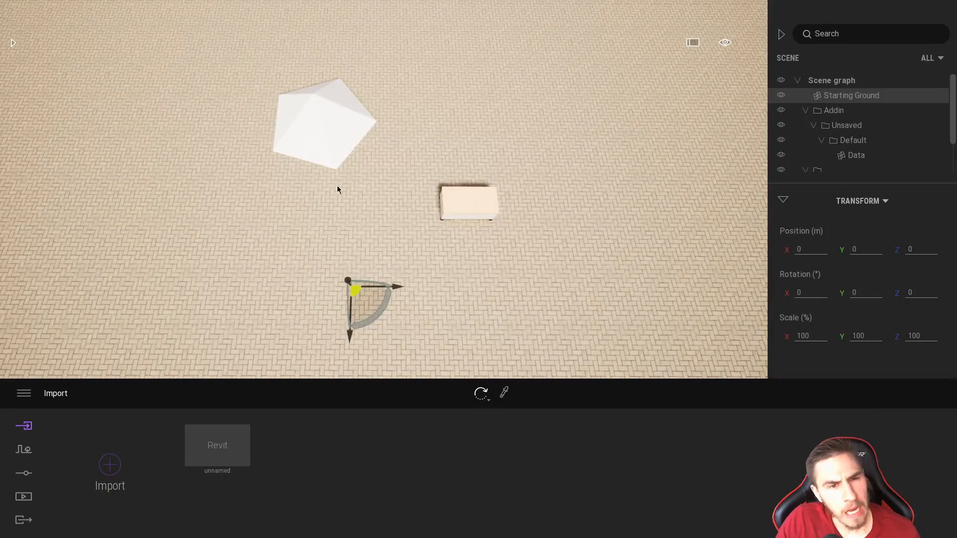
Step: Switch the scene camera to the orthographic top view, framing the pyramid, the desk and the origin
click(722, 43)
click(722, 200)
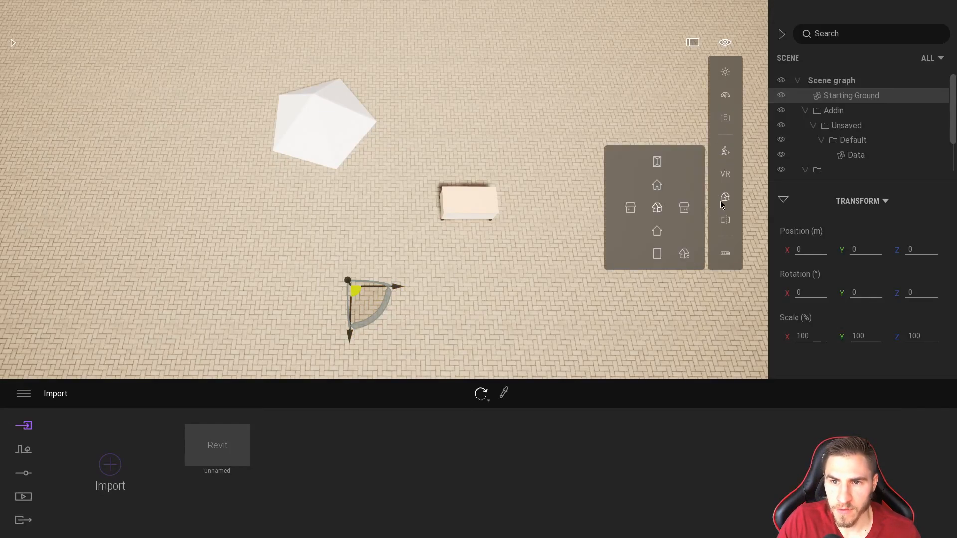
click(657, 162)
scroll(413, 214, up, 2)
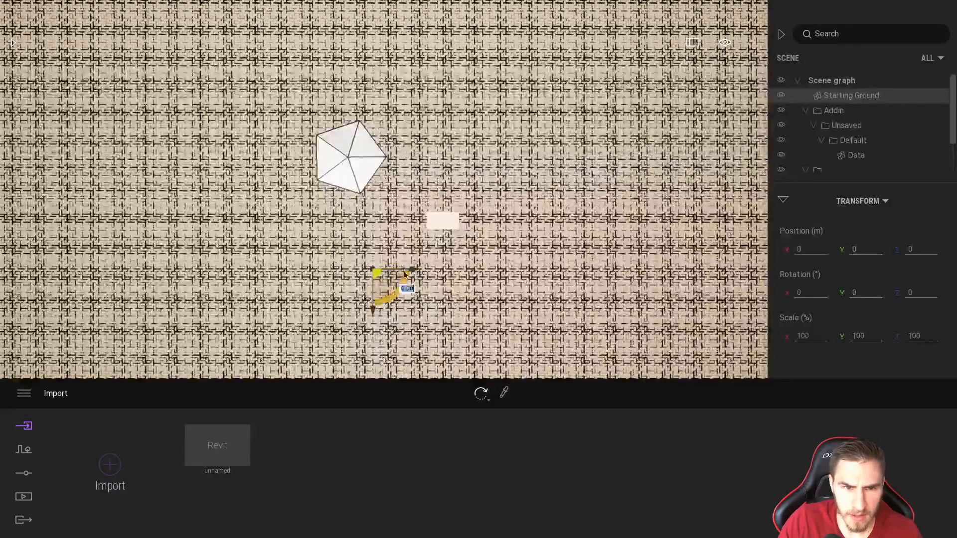
scroll(417, 281, down, 1)
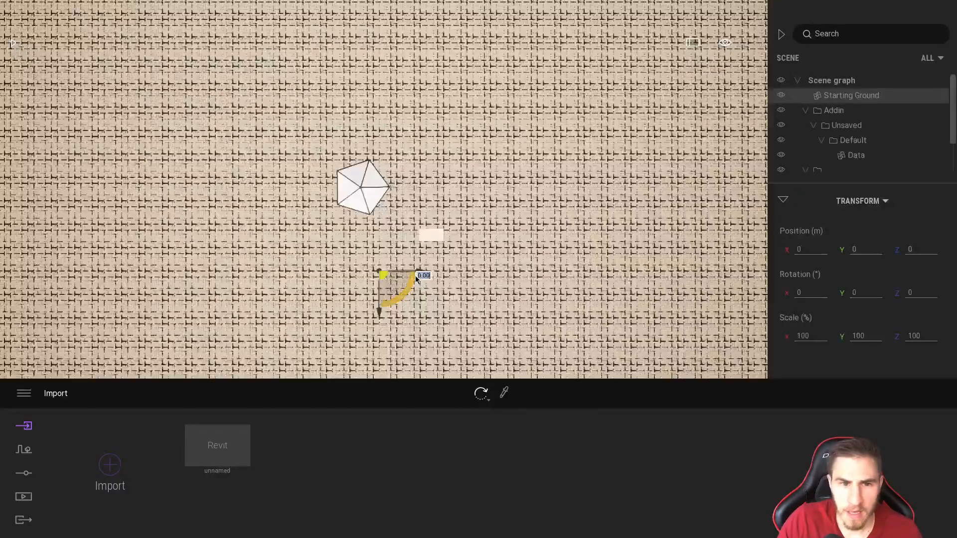
Step: Check the transform positions of the imported desk and the pyramid, comparing the pyramid's orientation with Rhino's Top view
click(433, 237)
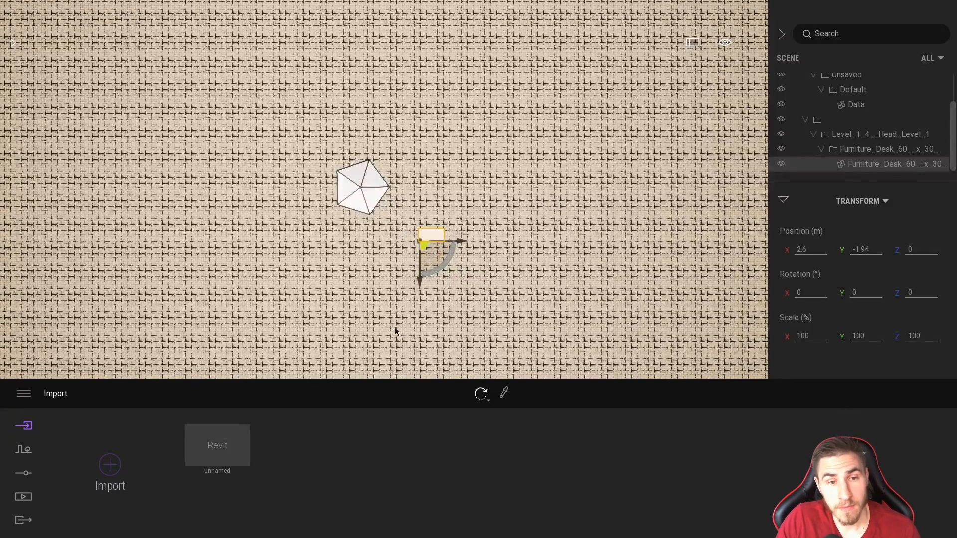
click(355, 194)
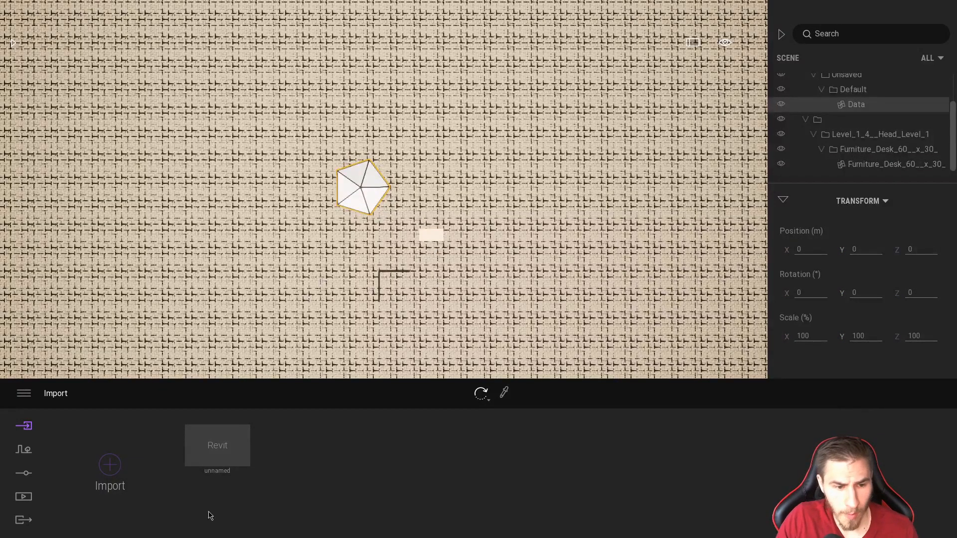
key(alt+Tab)
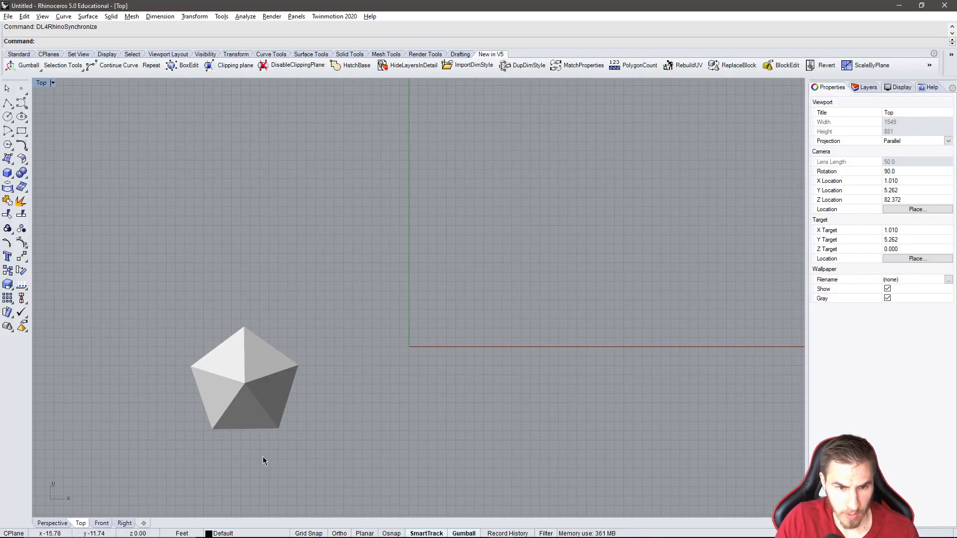
key(alt+Tab)
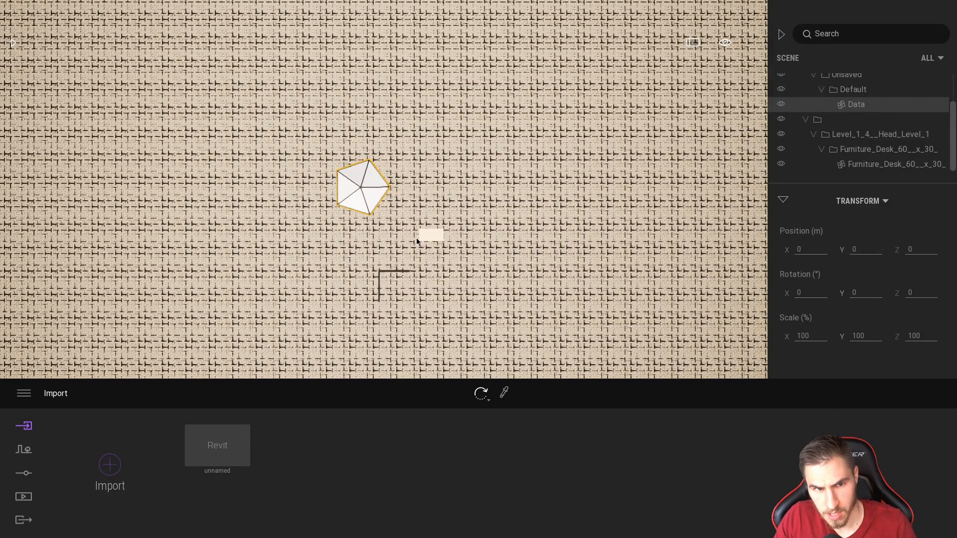
key(alt+Tab)
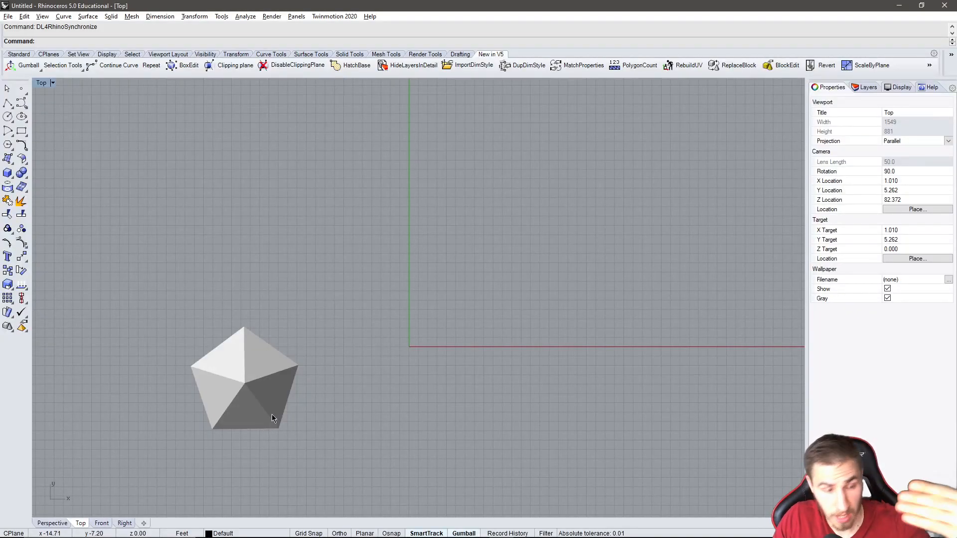
key(alt+Tab)
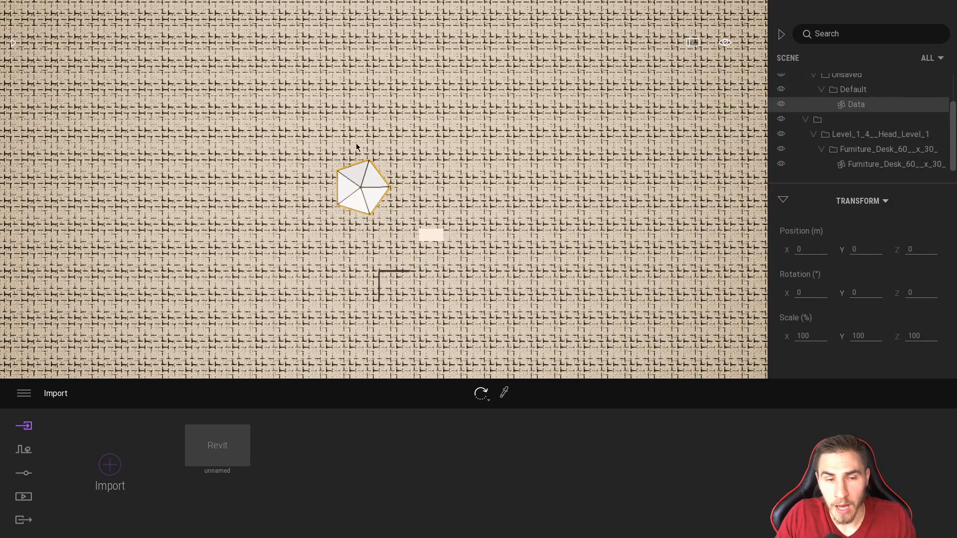
click(435, 237)
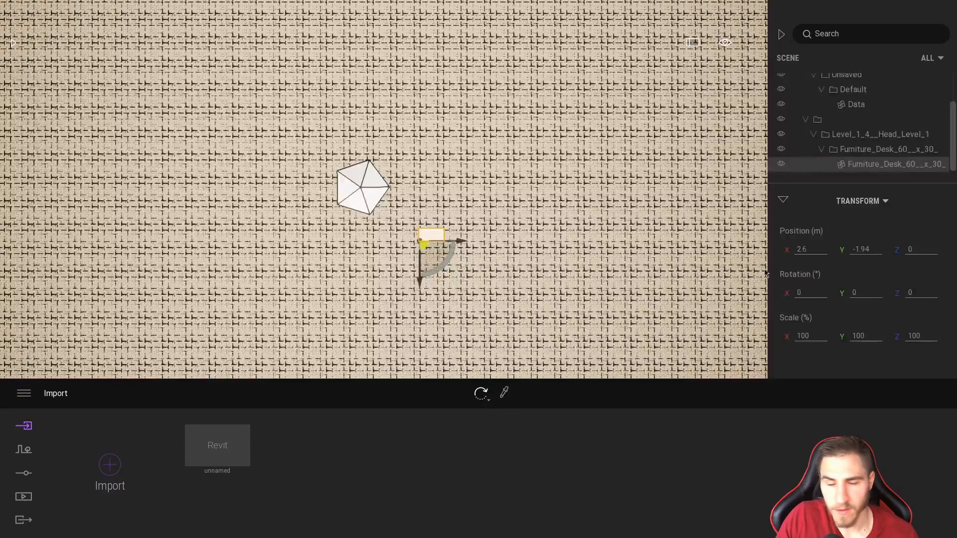
click(424, 244)
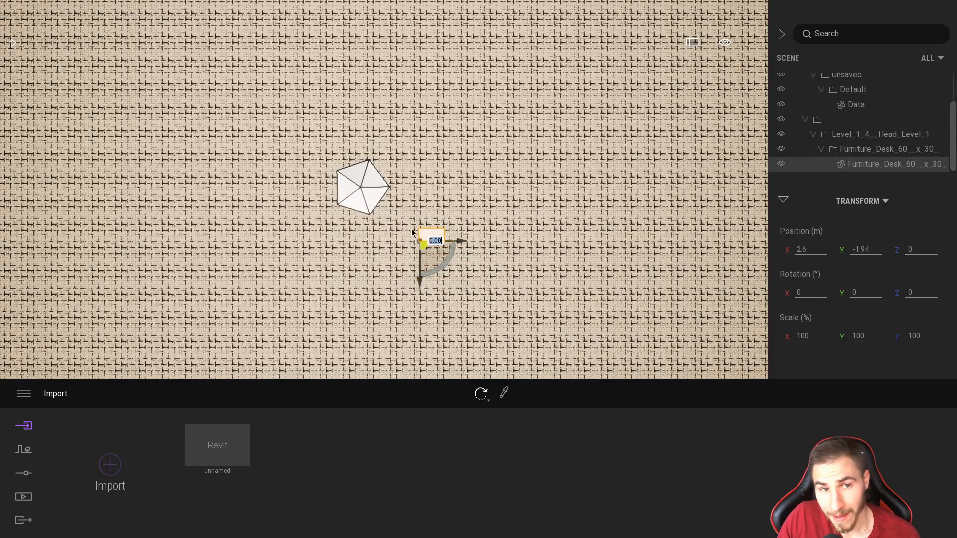
click(367, 192)
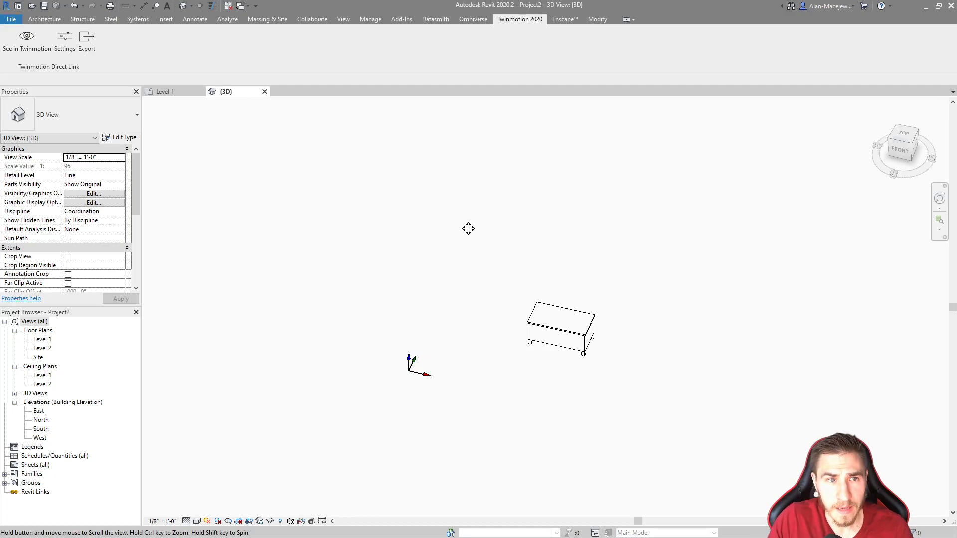
Step: Send the Revit model to Twinmotion through the direct link, using the existing project file Model Origin
click(29, 41)
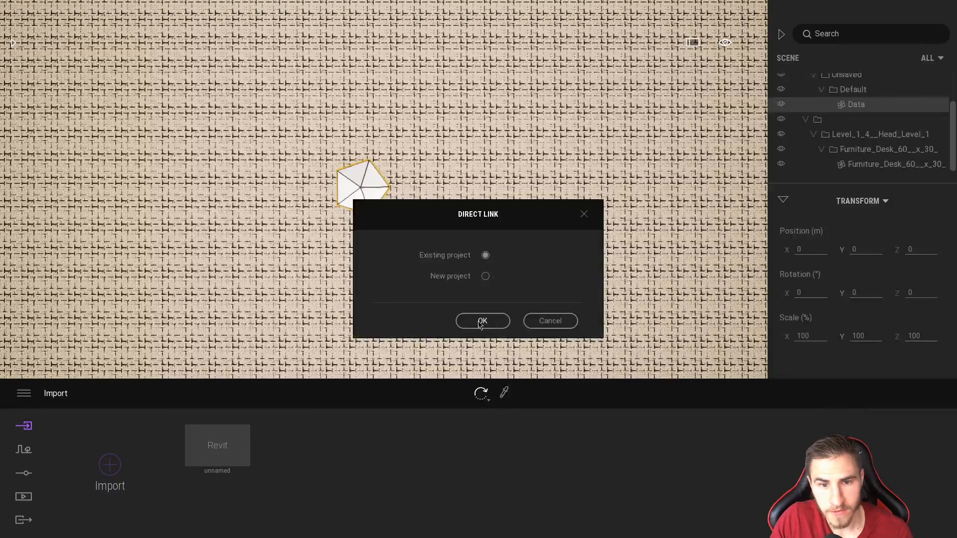
click(481, 322)
double_click(154, 95)
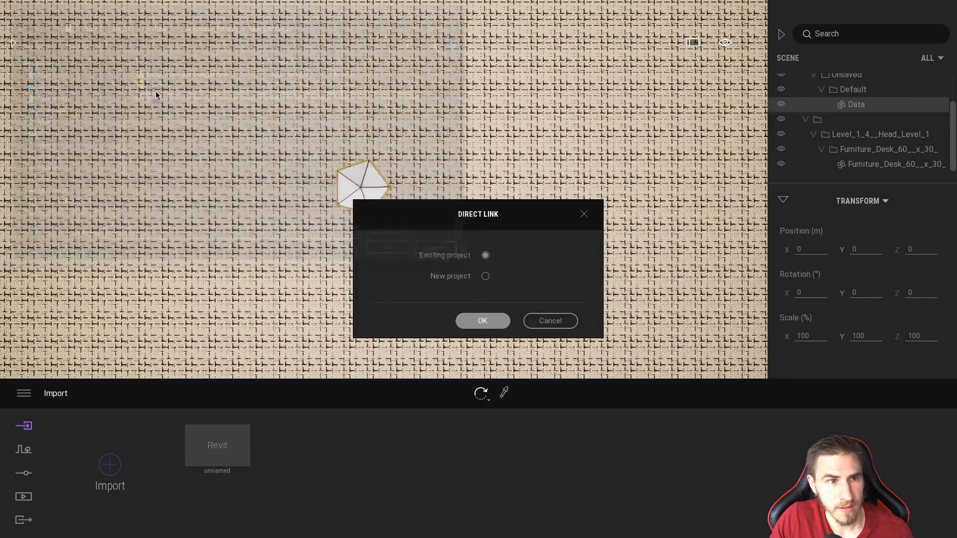
click(492, 314)
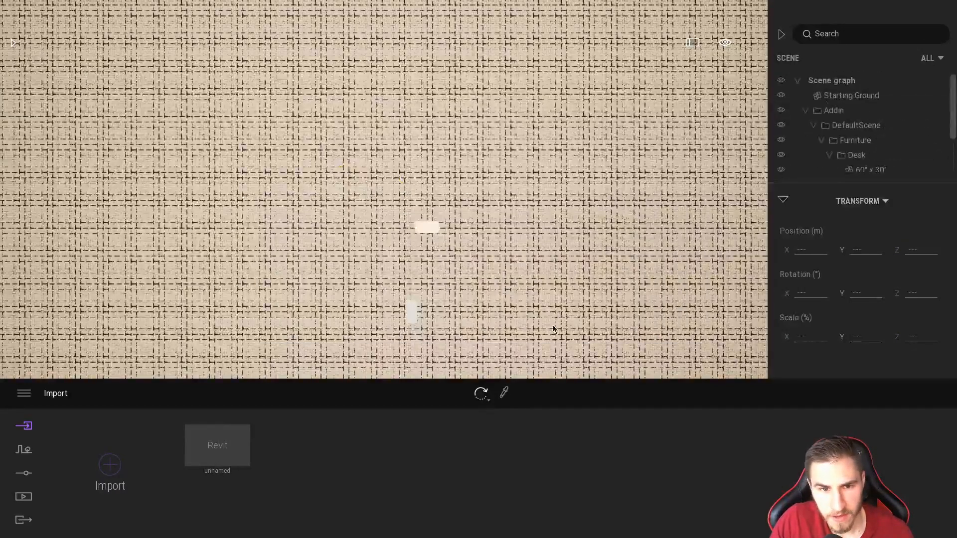
Step: Compare the positions of the direct-linked Revit desk and the imported desk against the Starting Ground's origin
click(409, 314)
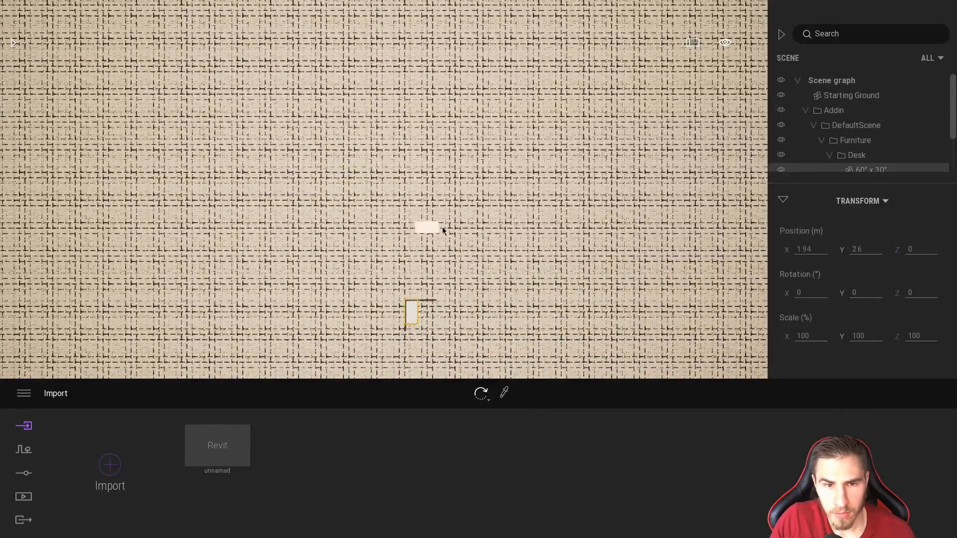
click(460, 270)
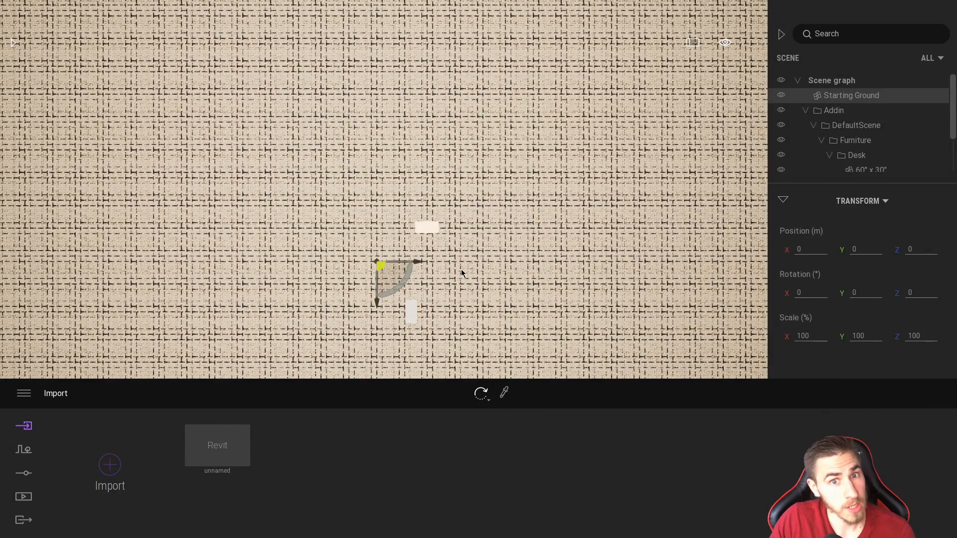
click(428, 227)
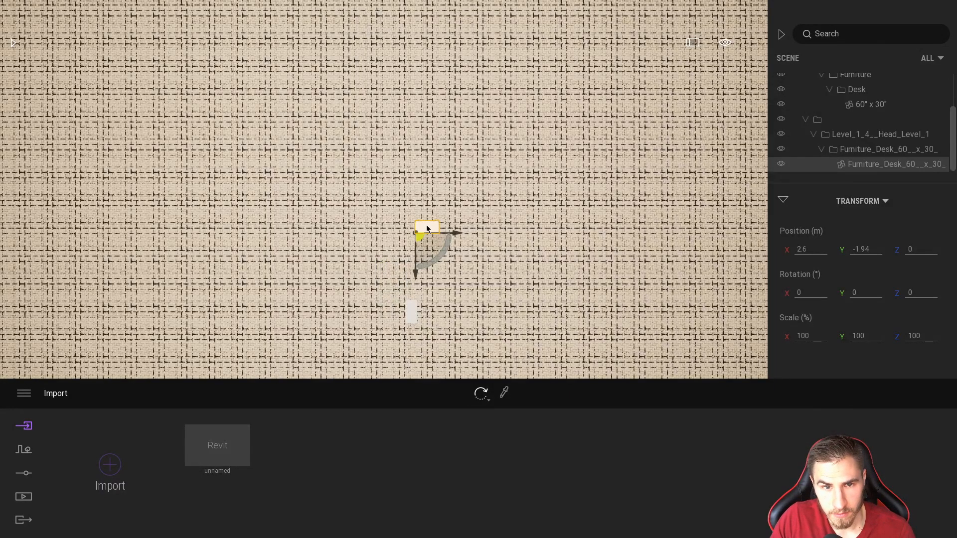
click(578, 229)
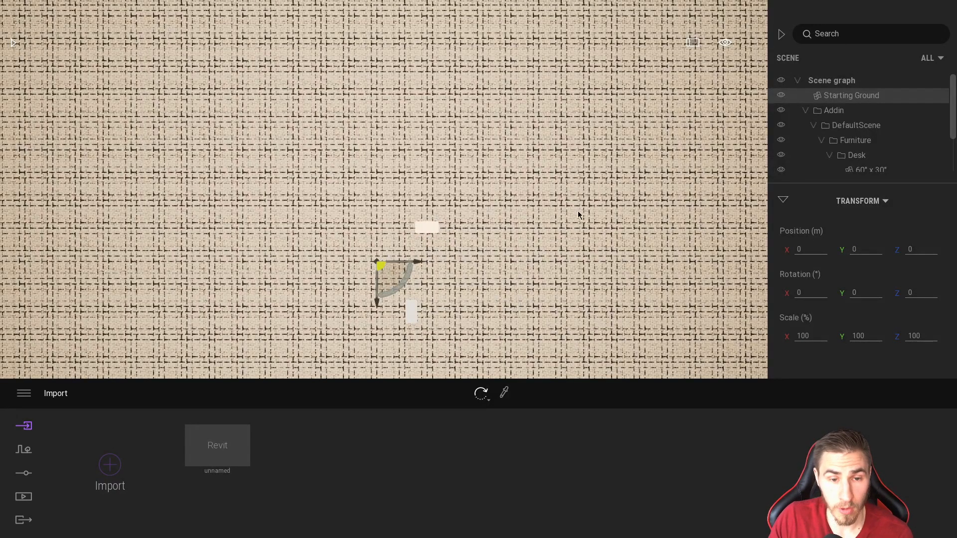
click(411, 312)
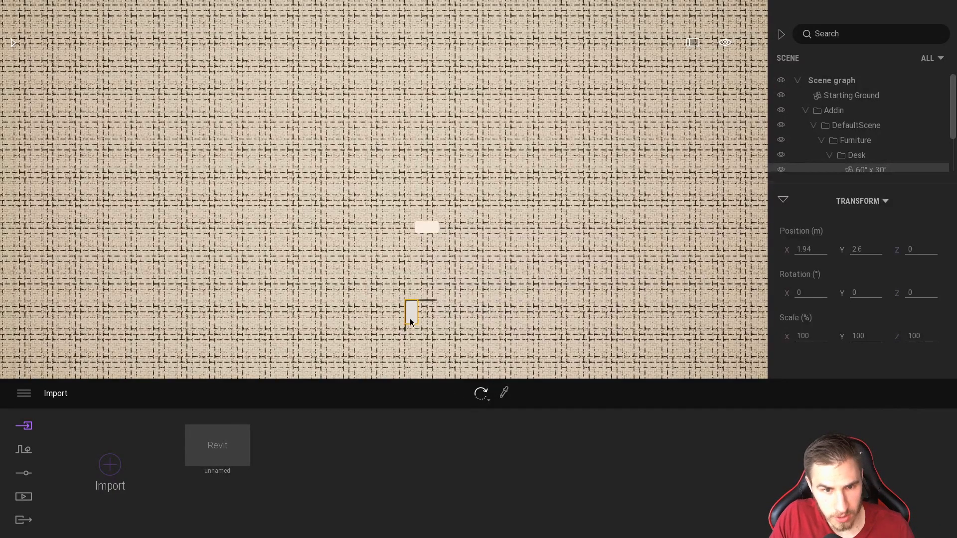
scroll(374, 314, up, 2)
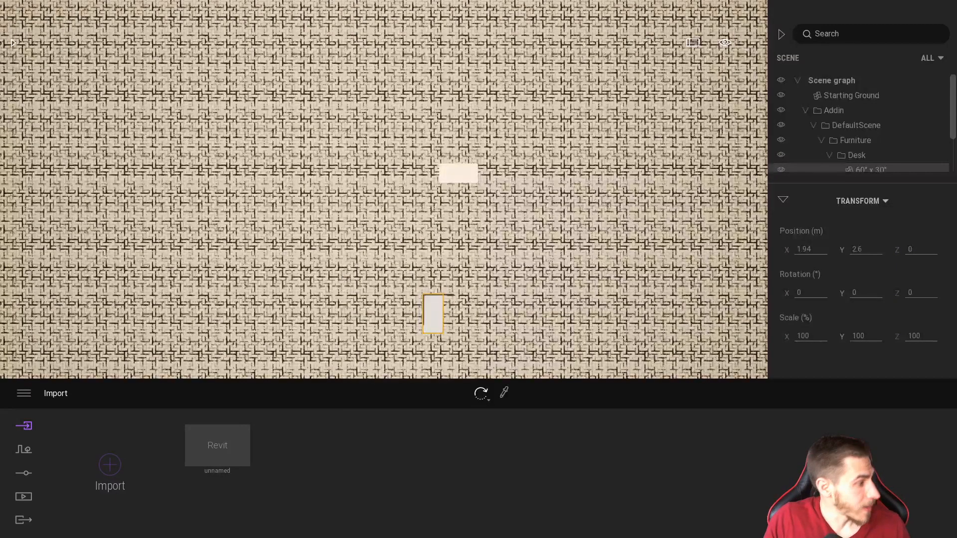
Step: Switch to Rhino and send the pyramid to Twinmotion through the direct link, using the existing project Model Origin
key(alt+Tab)
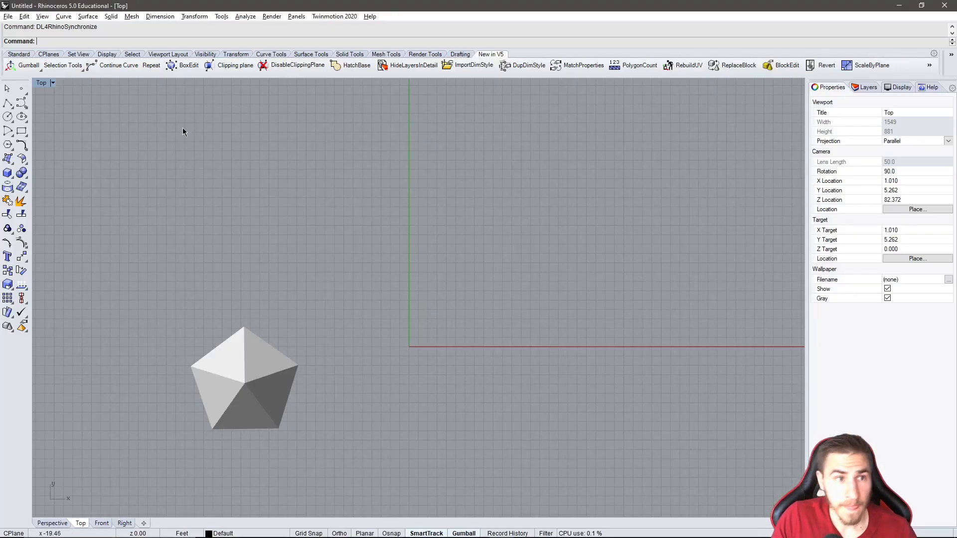
click(344, 16)
click(344, 28)
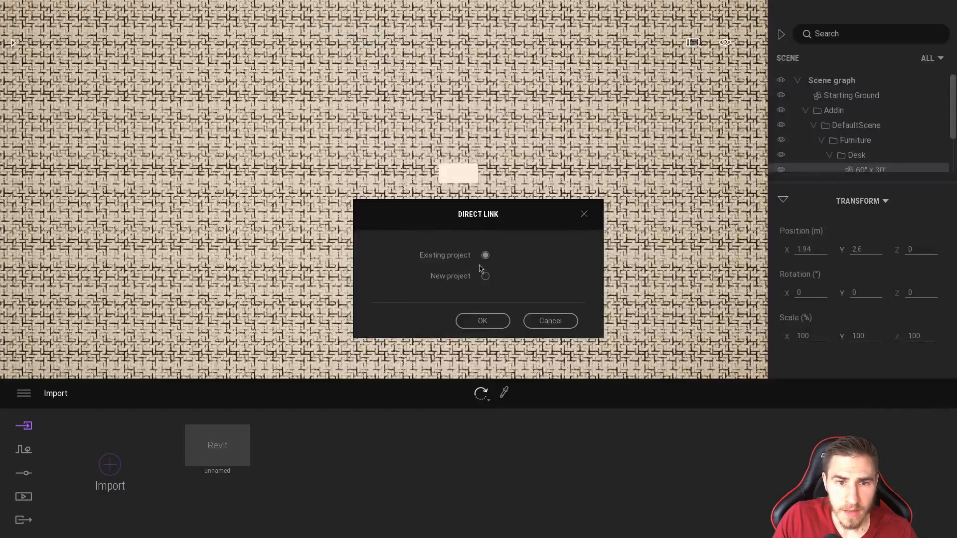
click(483, 321)
double_click(164, 93)
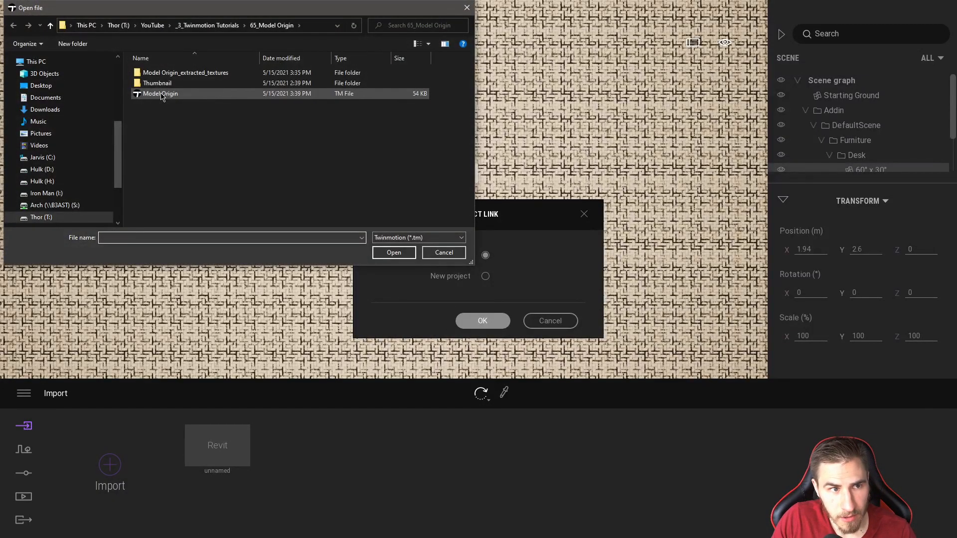
click(558, 313)
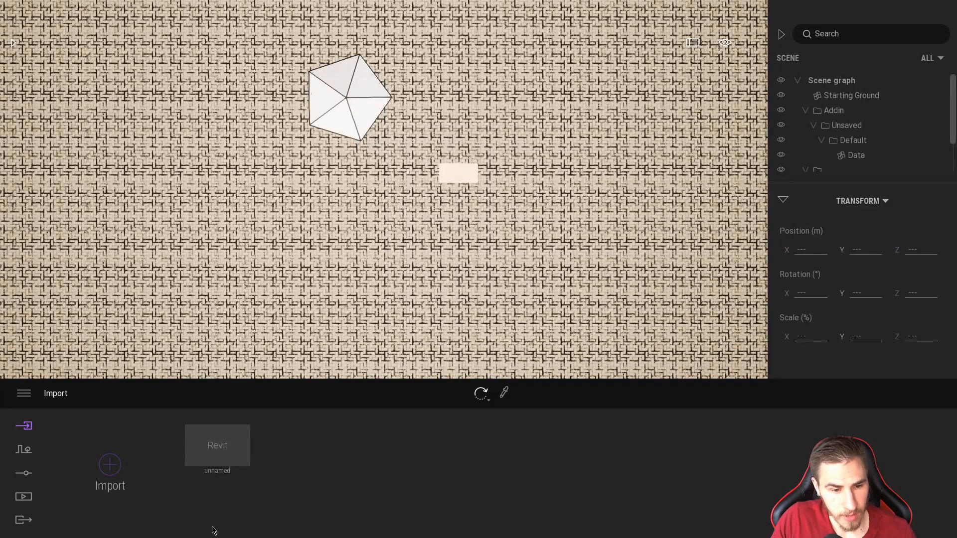
Step: Compare the pyramid's placement about the origin in Rhino's Top view with the pyramid and desk positions in Twinmotion
key(alt+Tab)
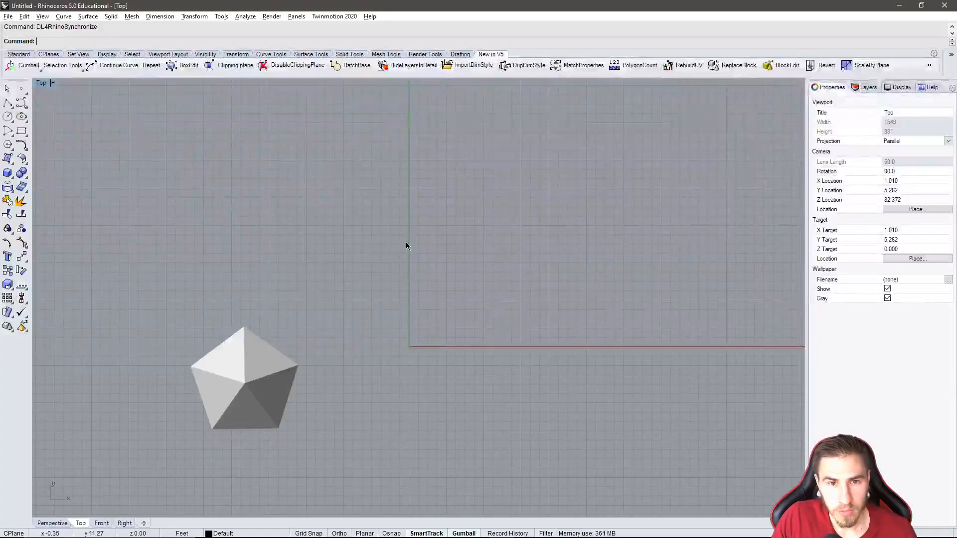
drag(497, 230, 629, 294)
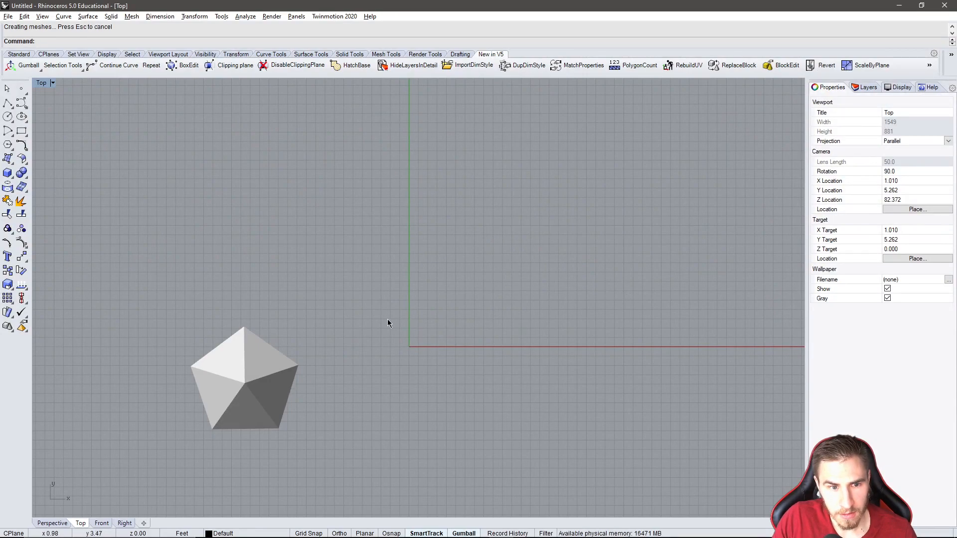
click(233, 380)
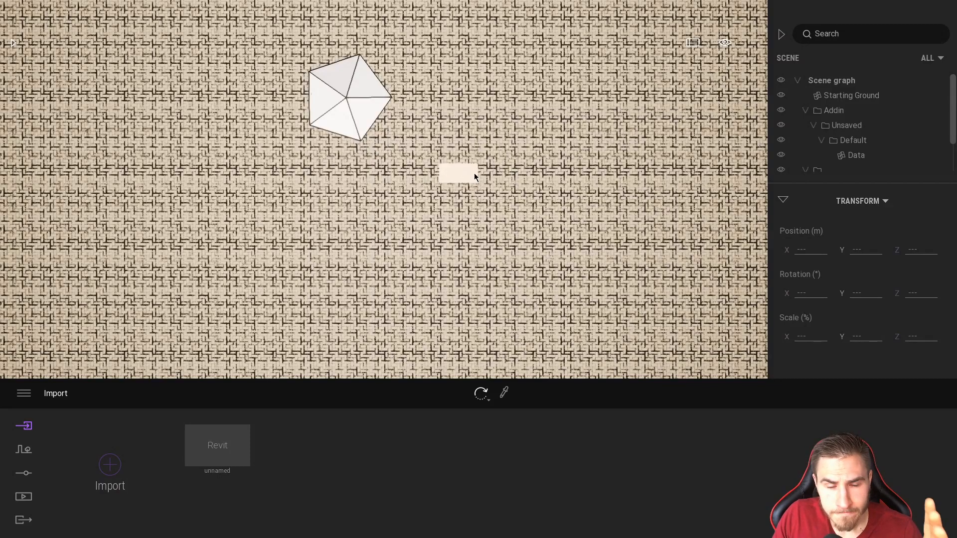
click(455, 180)
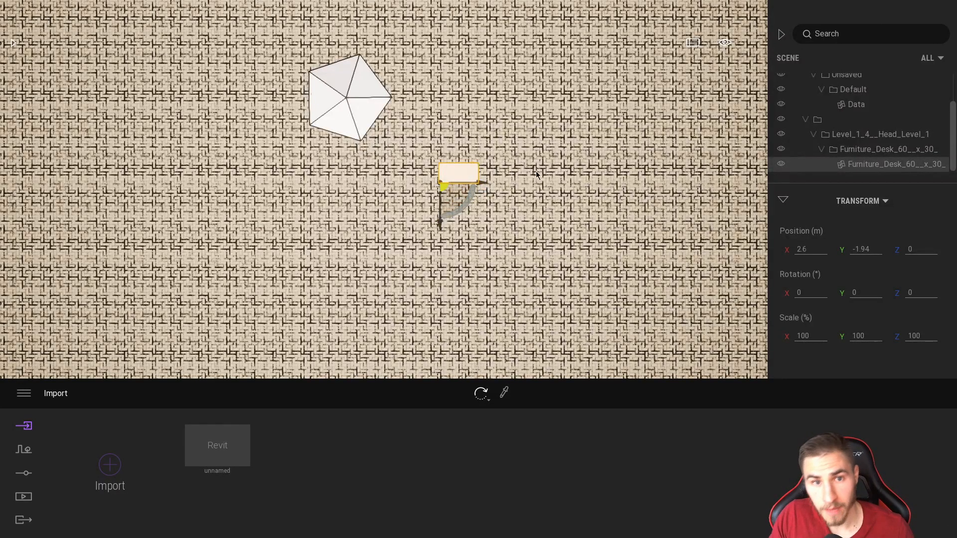
click(362, 100)
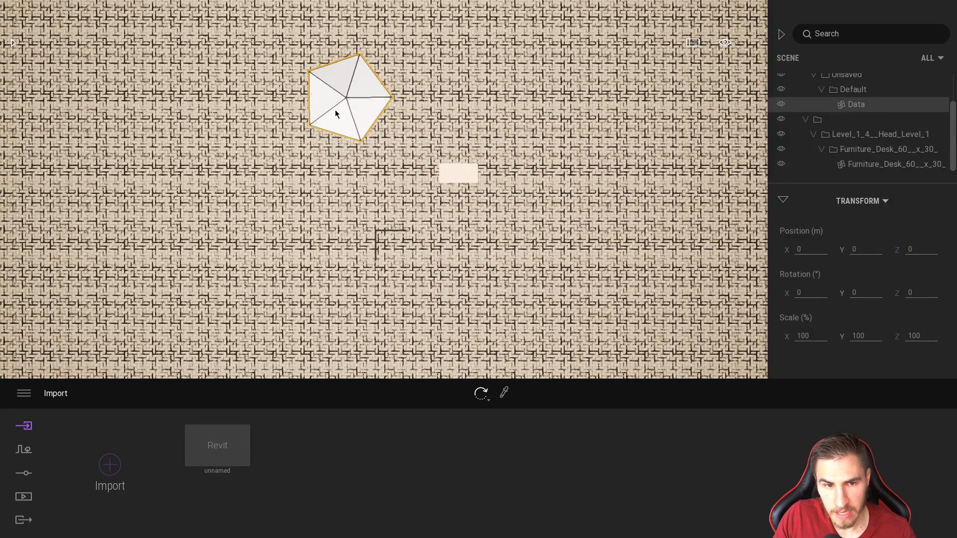
scroll(371, 231, up, 3)
scroll(370, 232, down, 4)
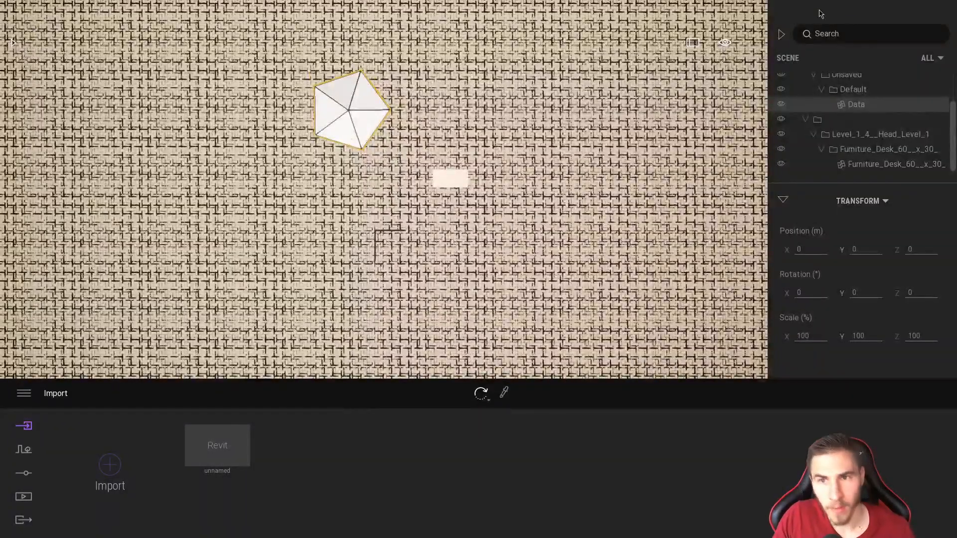
click(693, 42)
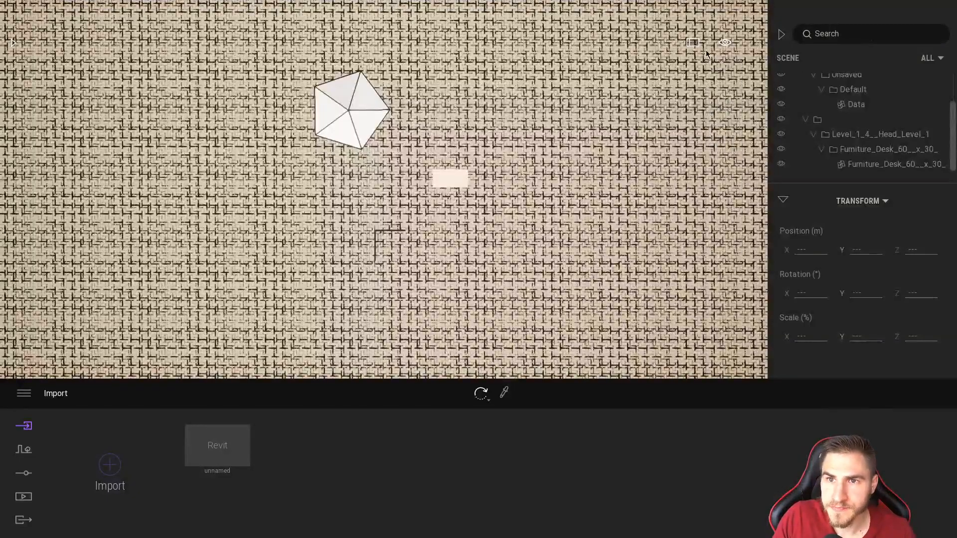
Step: Return to the perspective view and examine the transforms of the pyramid and the desk against the scene origin
click(727, 44)
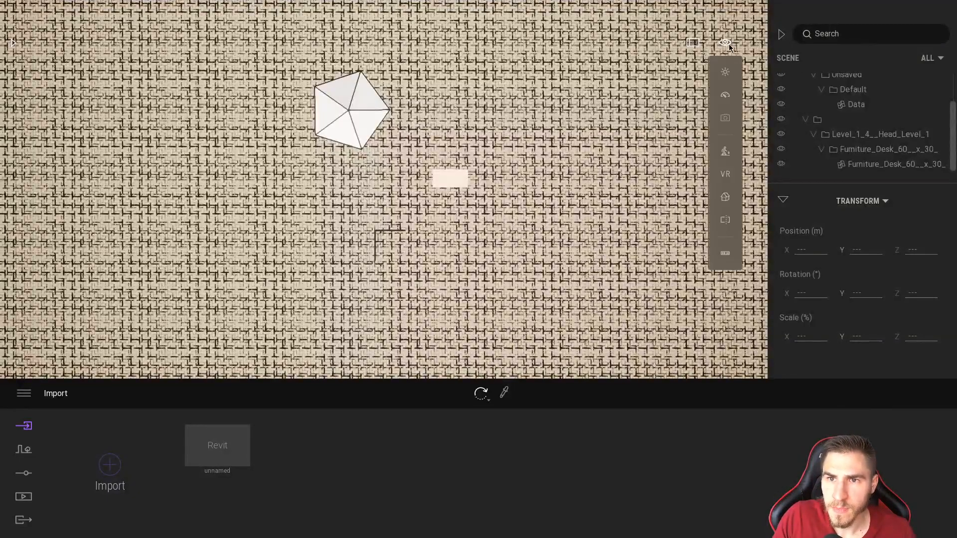
click(725, 197)
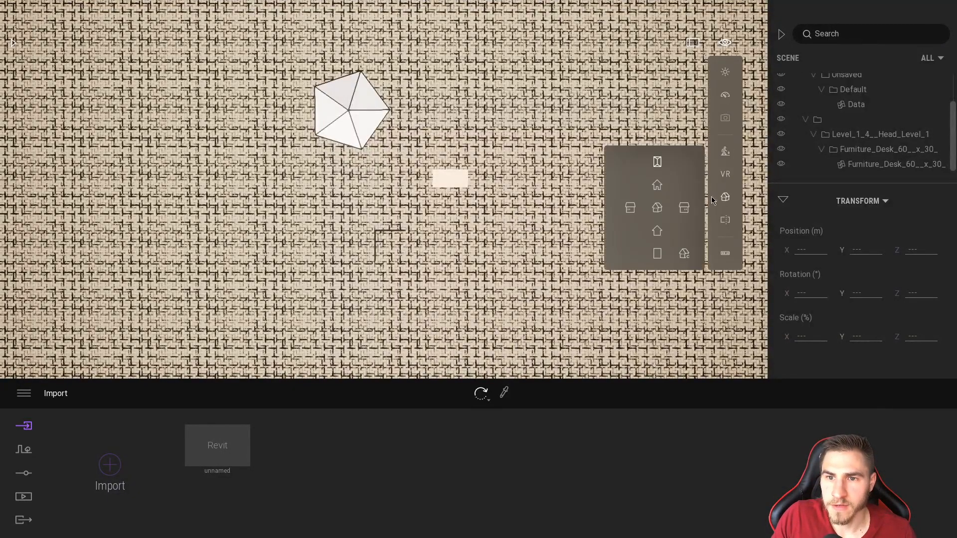
click(660, 208)
click(272, 298)
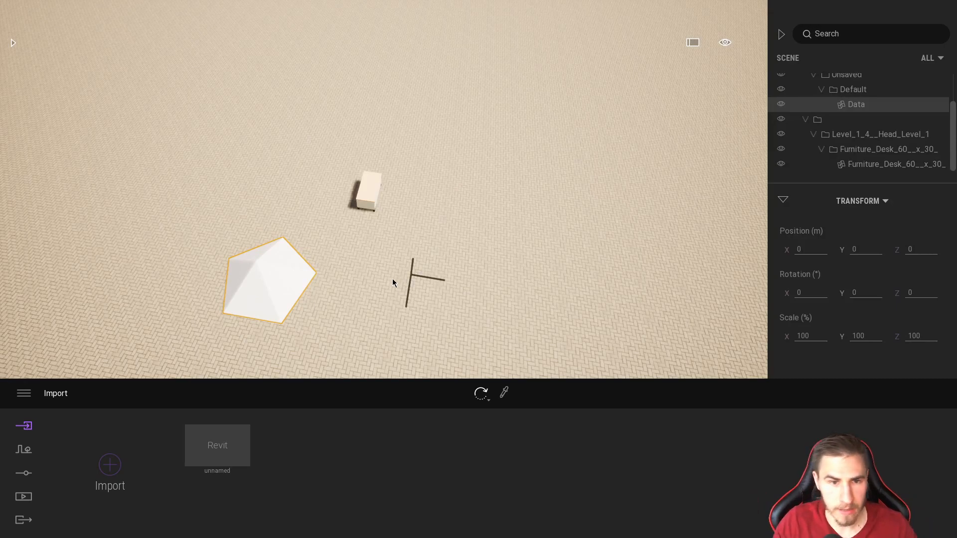
click(357, 207)
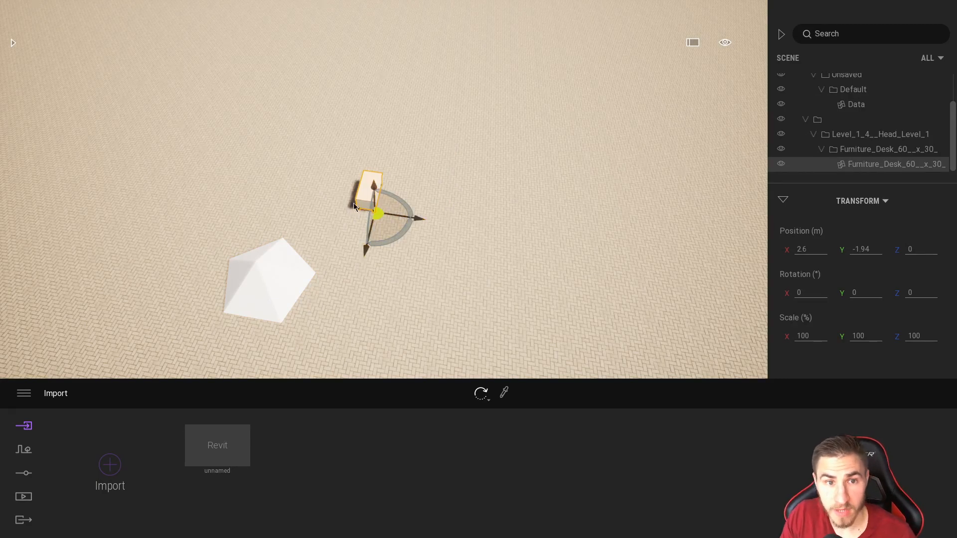
click(541, 196)
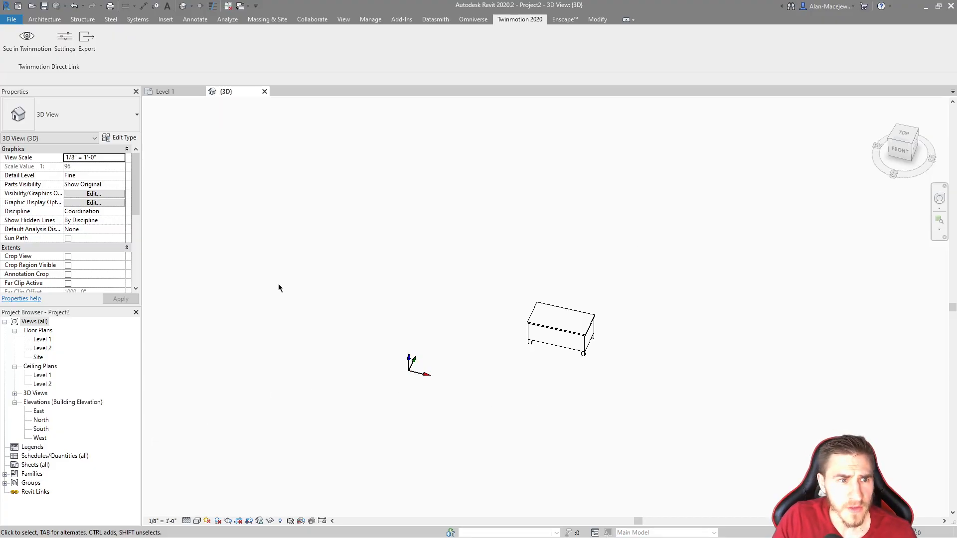
Step: Switch to Revit and draw a horizontal Generic - 8" wall about 27' long below the internal origin on Level 1
click(180, 93)
click(44, 19)
click(47, 41)
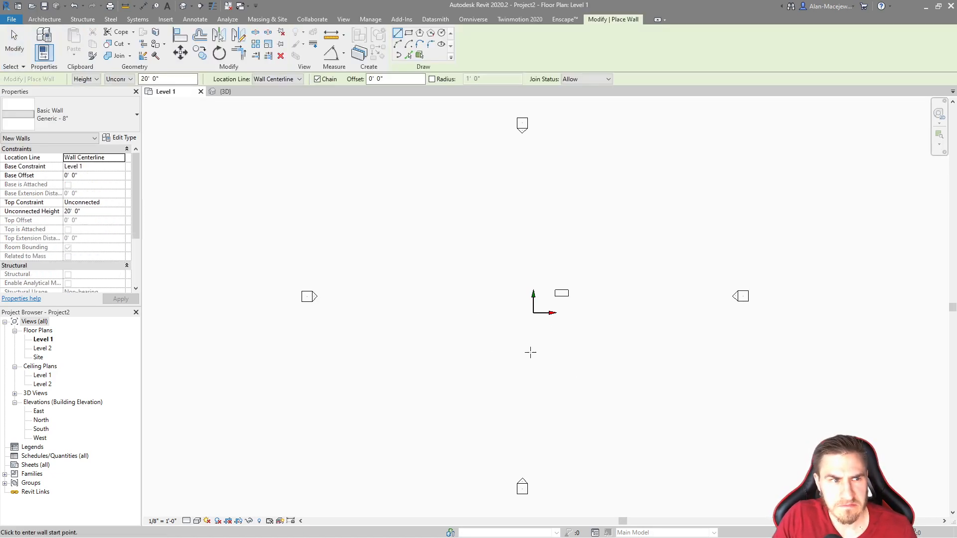
click(541, 339)
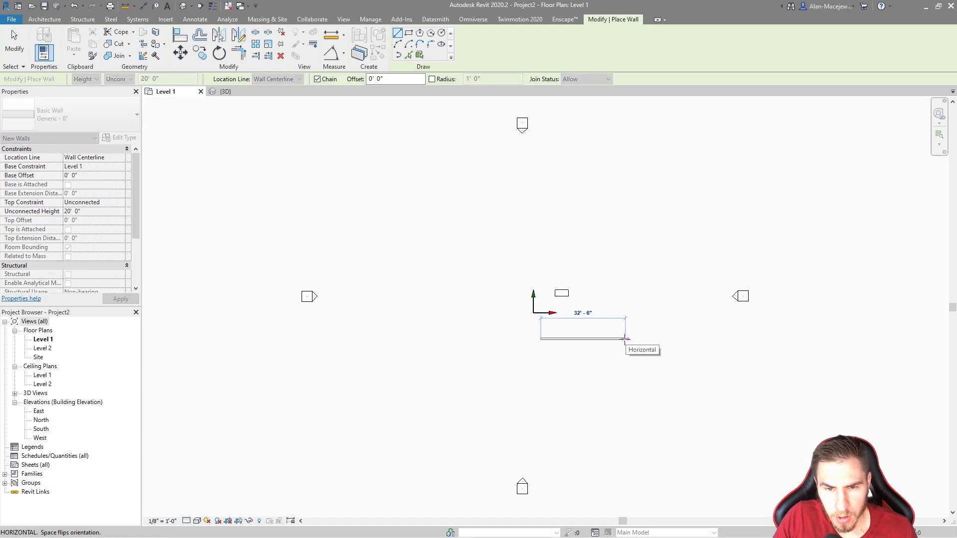
scroll(601, 348, up, 3)
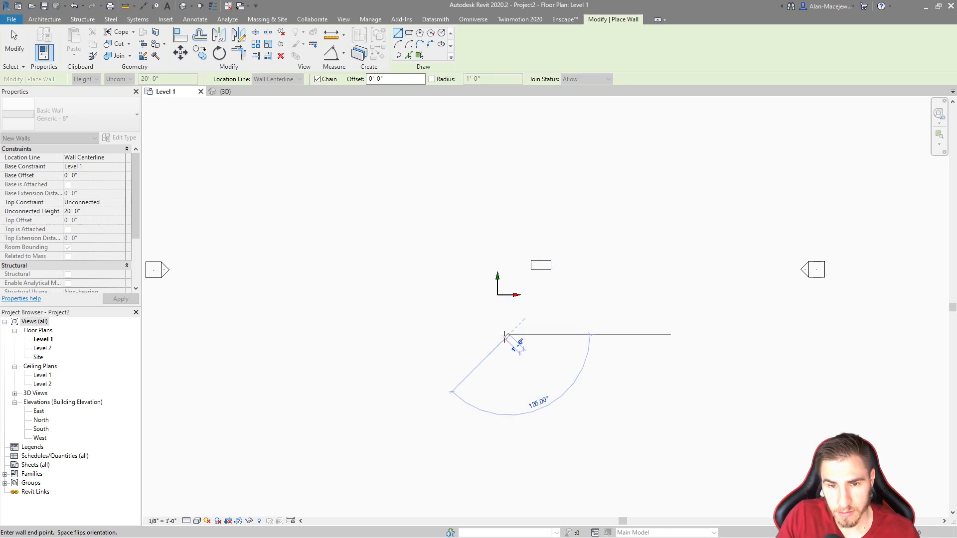
click(616, 335)
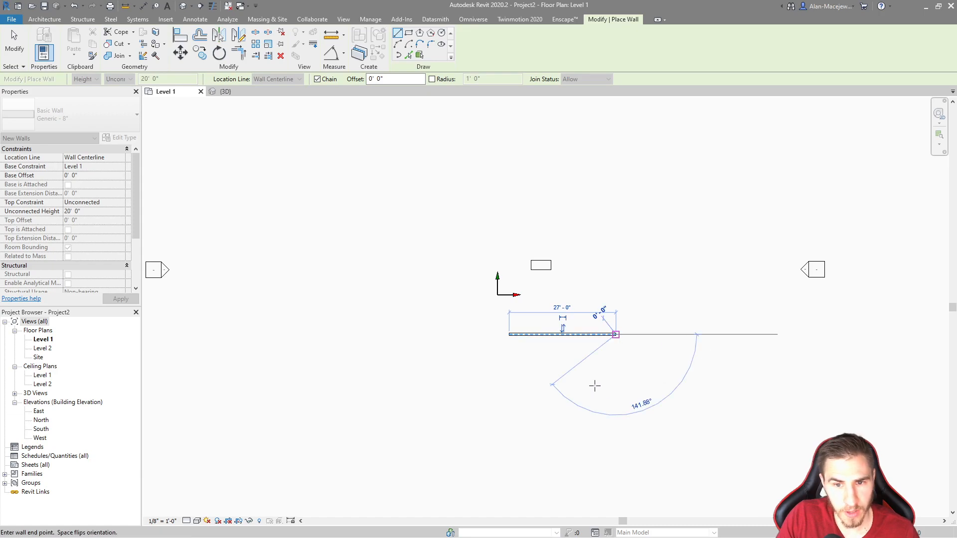
key(Escape)
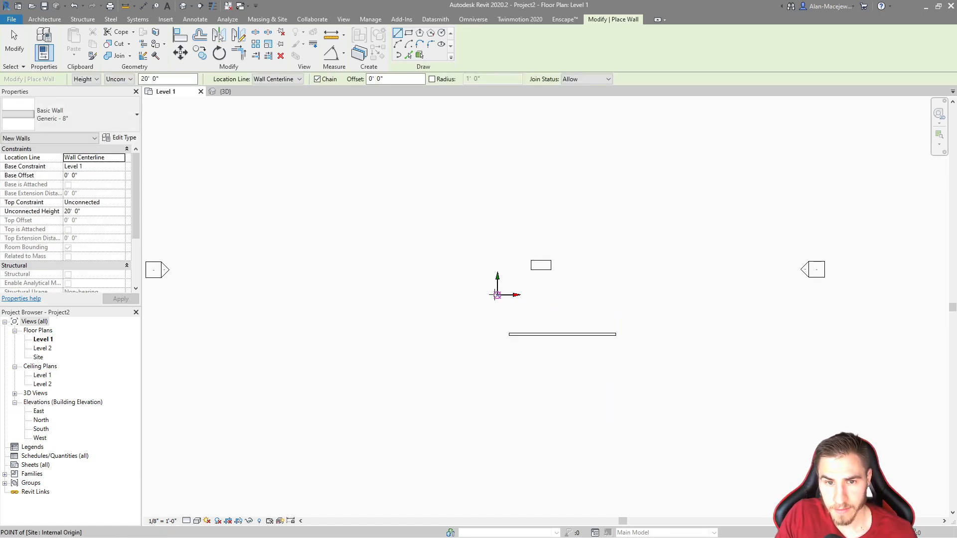
Step: Draw a second, diagonal wall from the internal origin up and to the left, then end wall placement
click(497, 295)
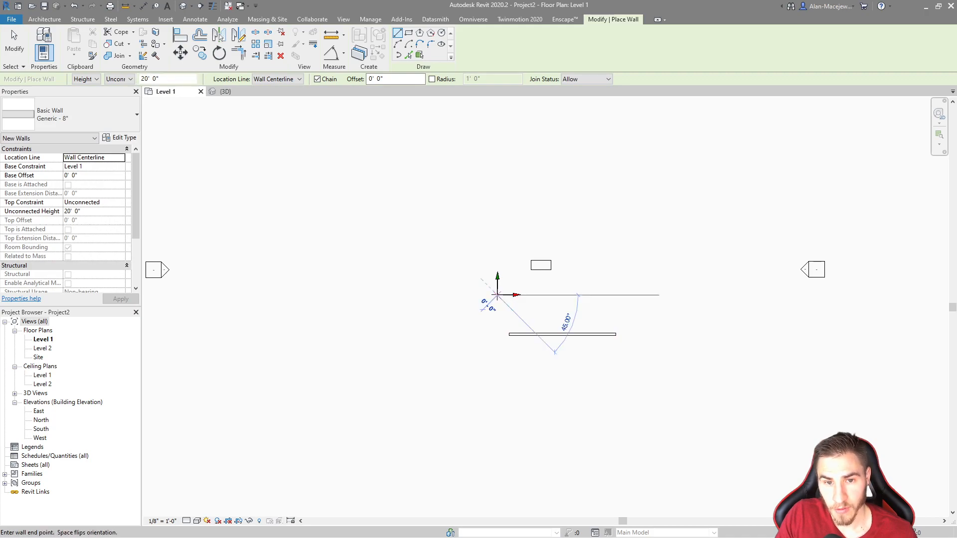
click(443, 267)
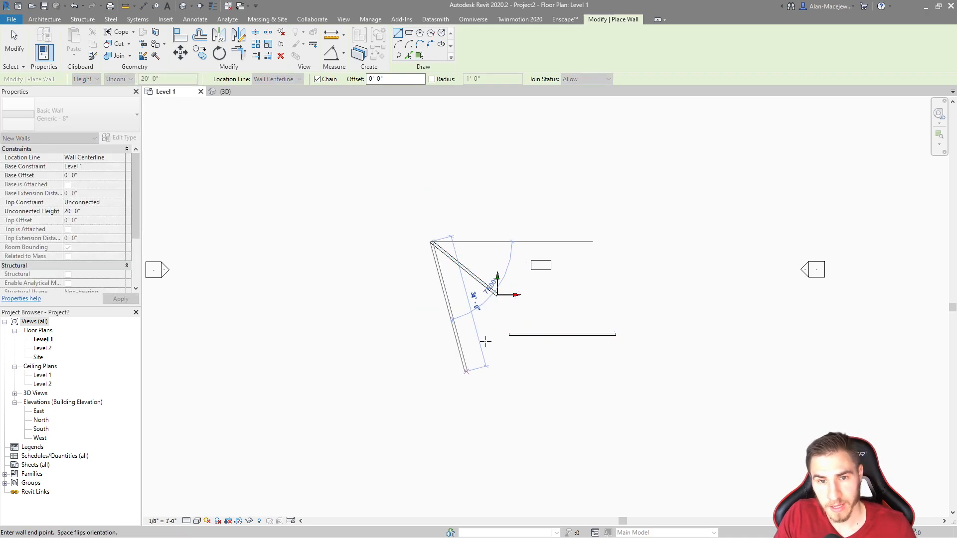
key(Escape)
key(Escape)
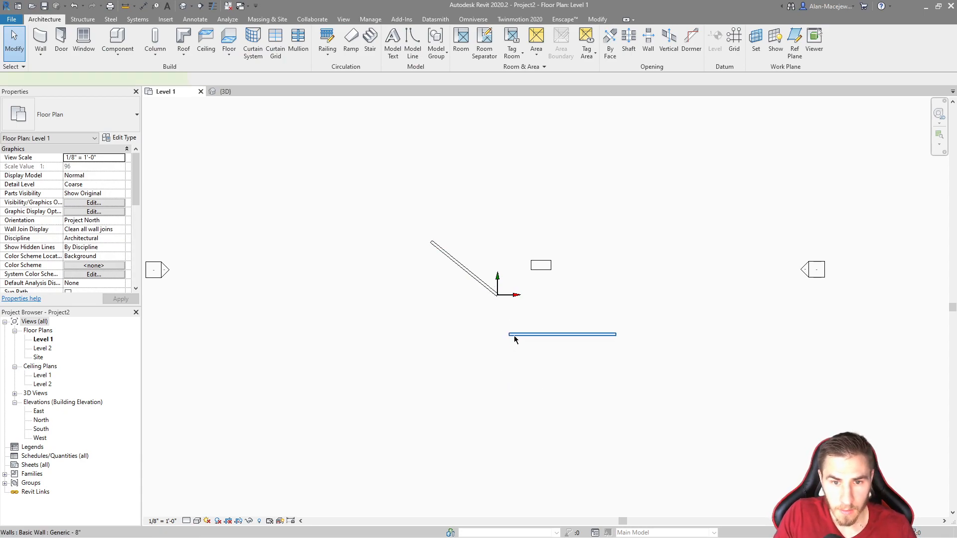
Step: Stretch the left end of the horizontal wall outward to a wall length of about 28'
click(512, 334)
mouse_move(509, 334)
mouse_down()
mouse_move(506, 322)
mouse_move(505, 331)
mouse_up()
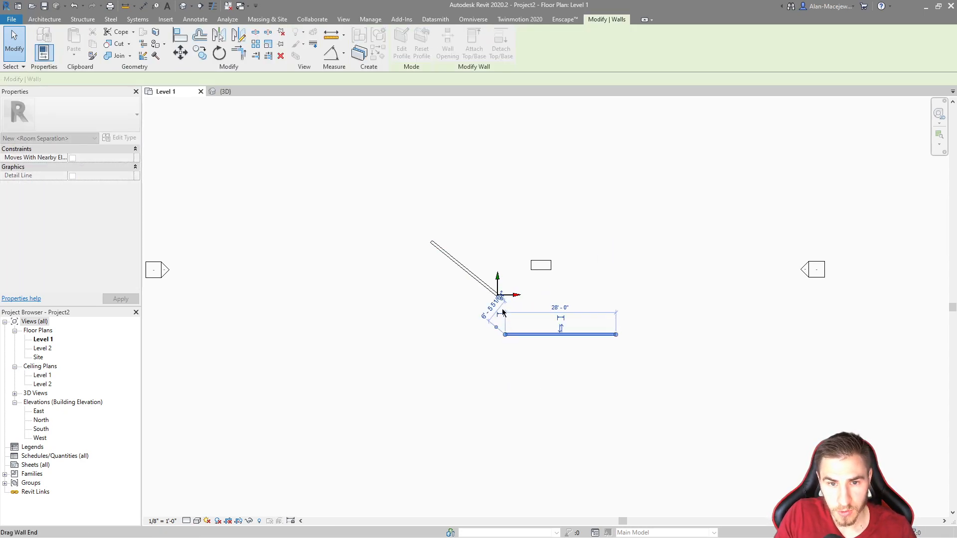
key(Escape)
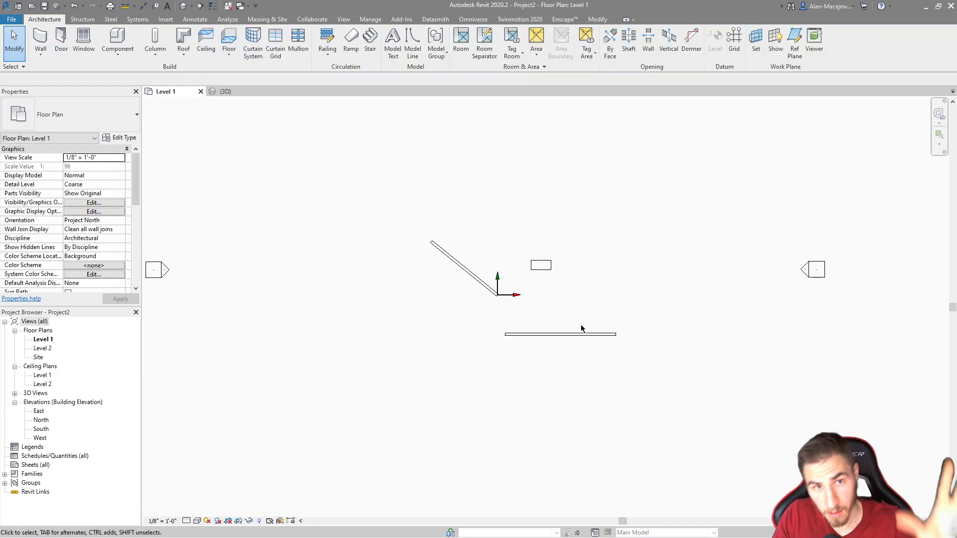
Step: Open the 3D view and update the linked Revit model in Twinmotion with the two new walls
click(439, 23)
click(96, 39)
click(518, 296)
click(224, 92)
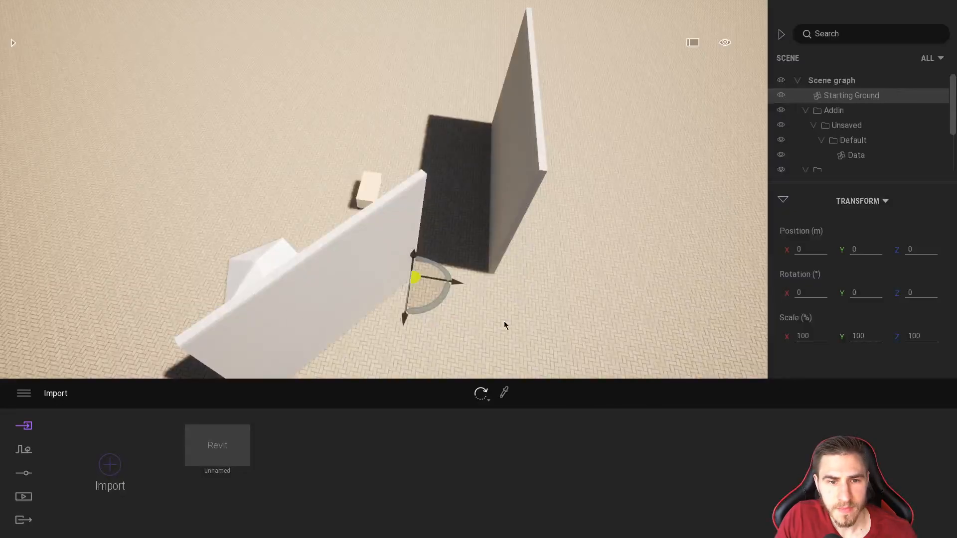
Step: Identify the pyramid in the Twinmotion scene and hide its Addin folder
shift+middle_drag(219, 319, 419, 311)
click(483, 308)
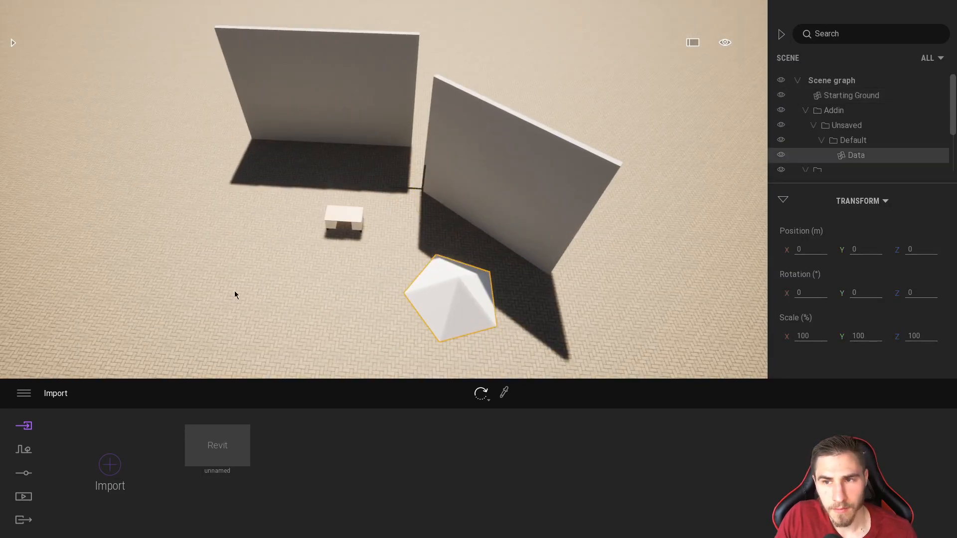
click(783, 113)
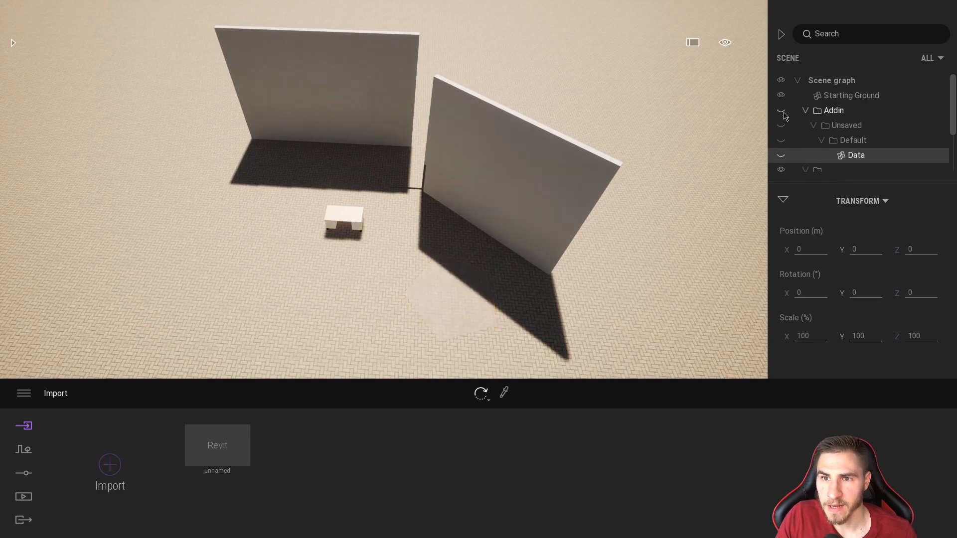
Step: Examine where the Starting Ground's origin lies relative to the two linked walls and the desk
key(w)
right_drag(367, 304, 458, 321)
key(s)
click(458, 322)
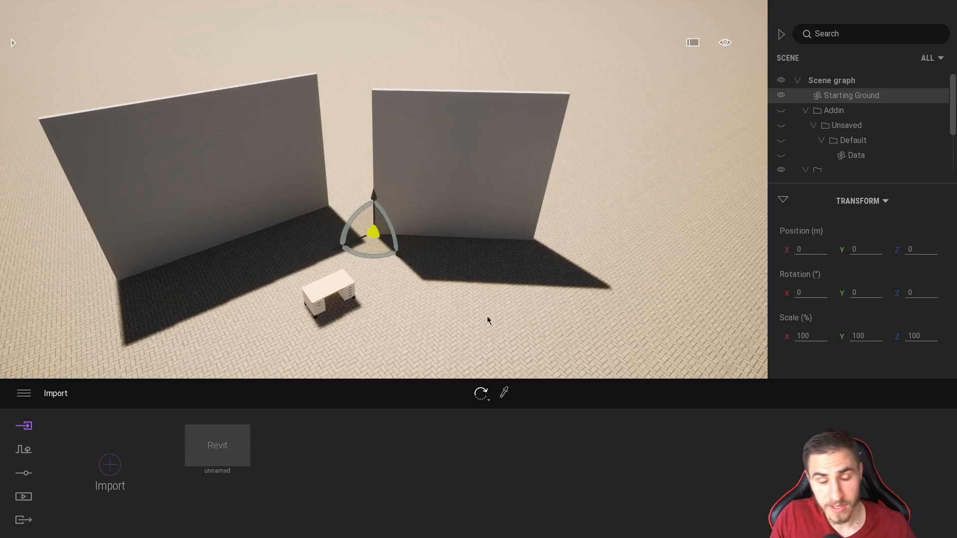
right_drag(249, 210, 195, 204)
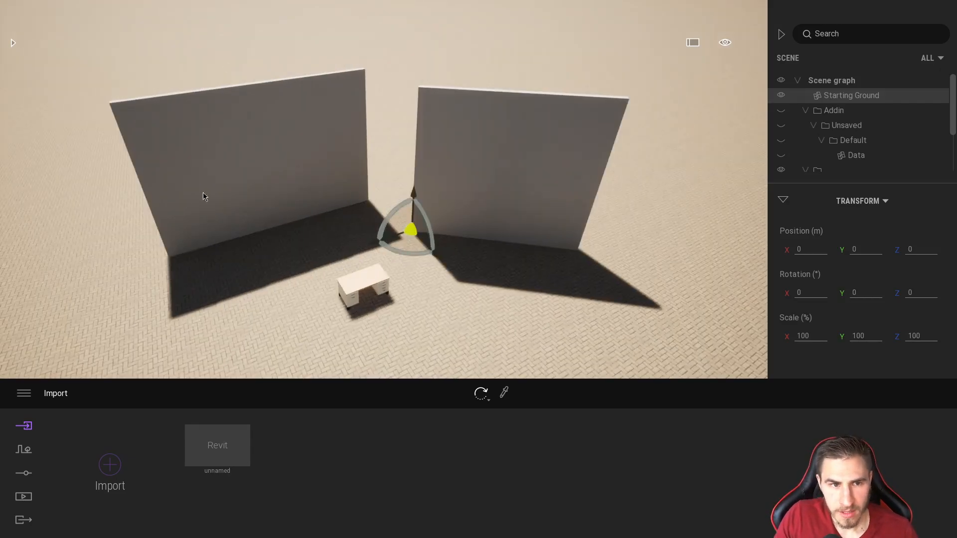
Step: Compare the pivot locations, position values and rotation values of the two linked walls
click(185, 200)
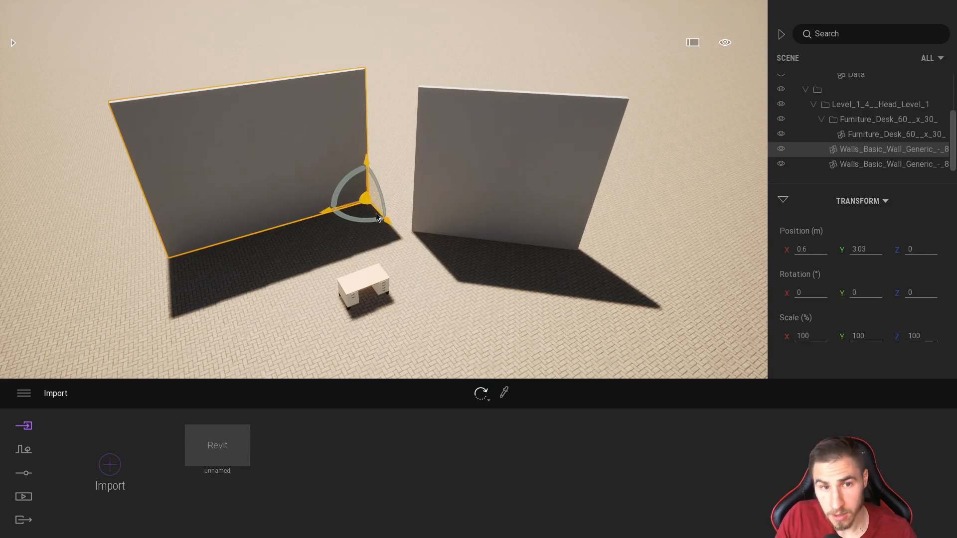
click(462, 209)
click(349, 184)
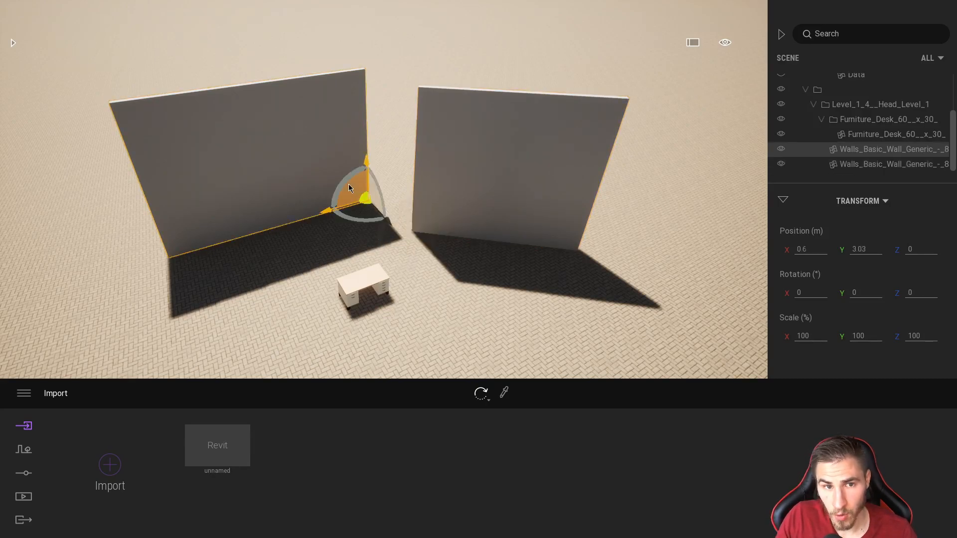
click(474, 195)
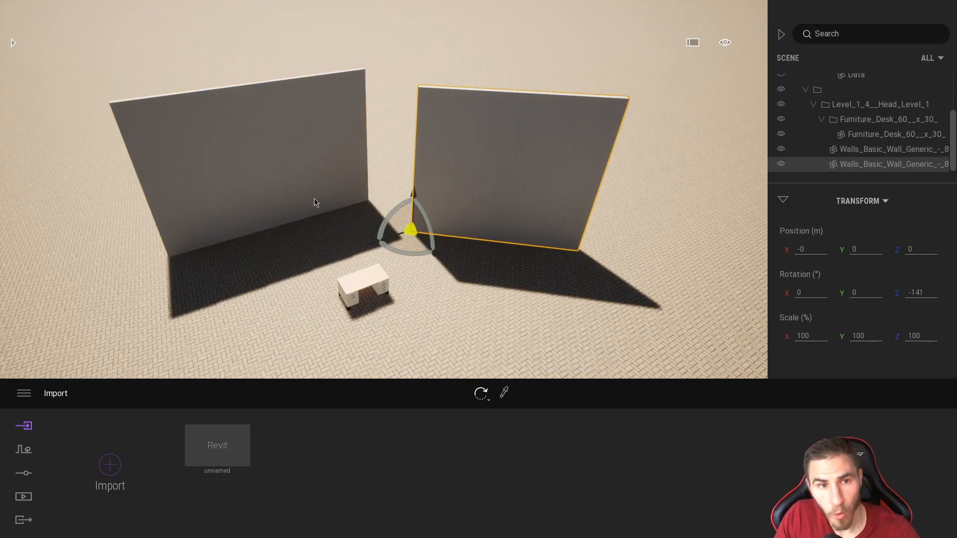
click(293, 202)
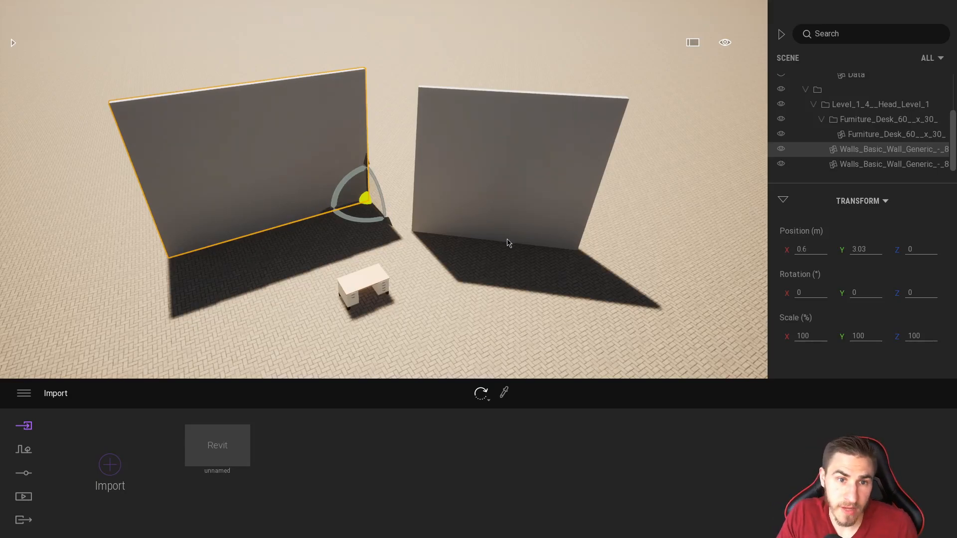
click(360, 223)
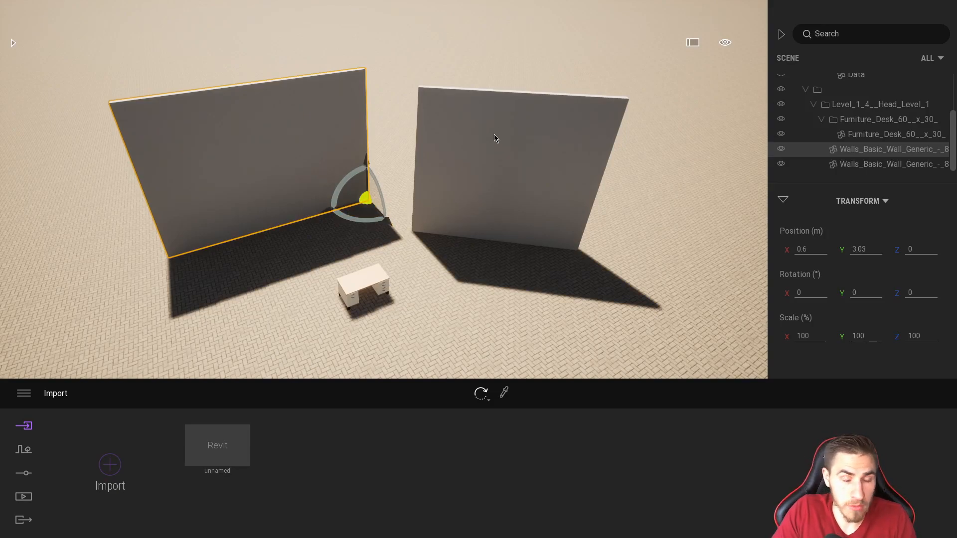
Step: Switch back to Revit and delete both walls and the desk from the 3D view
key(alt+Tab)
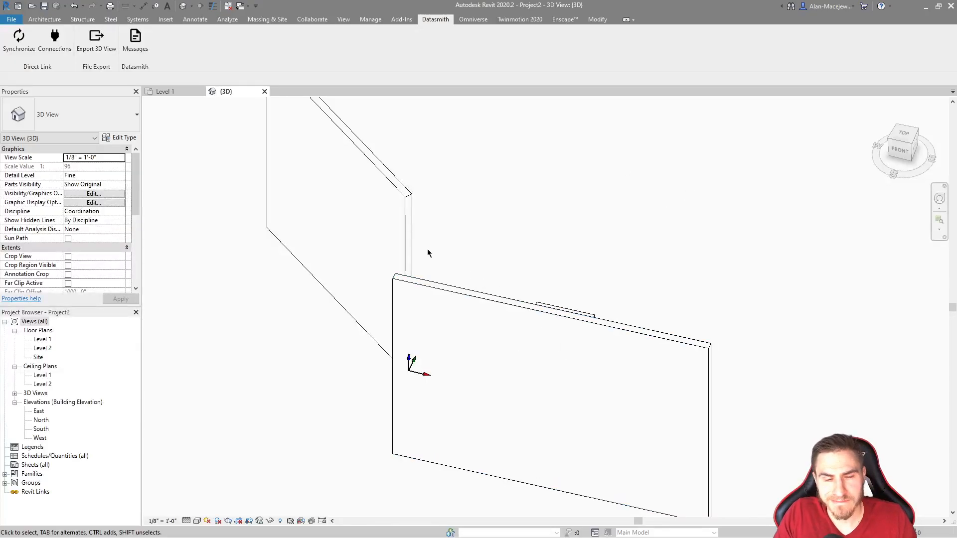
click(435, 276)
key(Delete)
click(403, 197)
key(Delete)
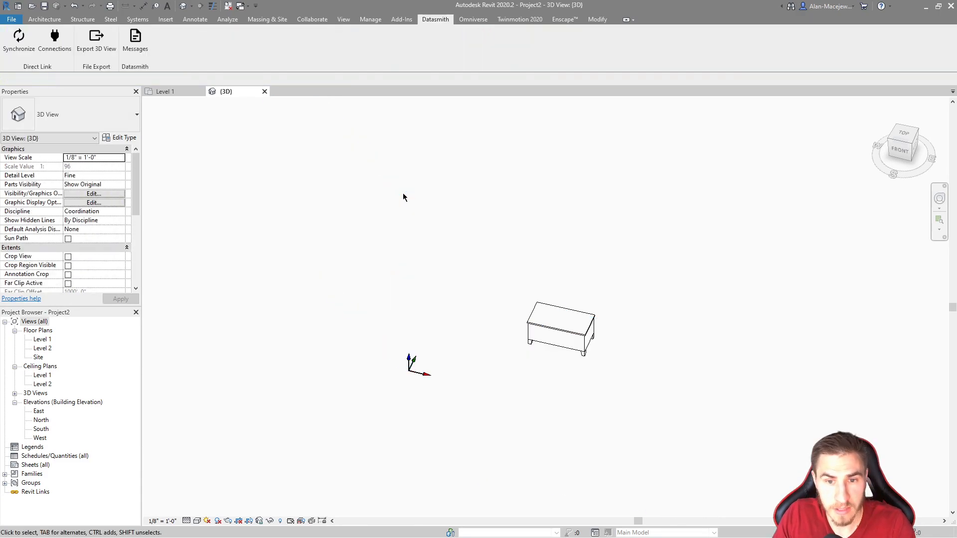
click(561, 324)
key(Delete)
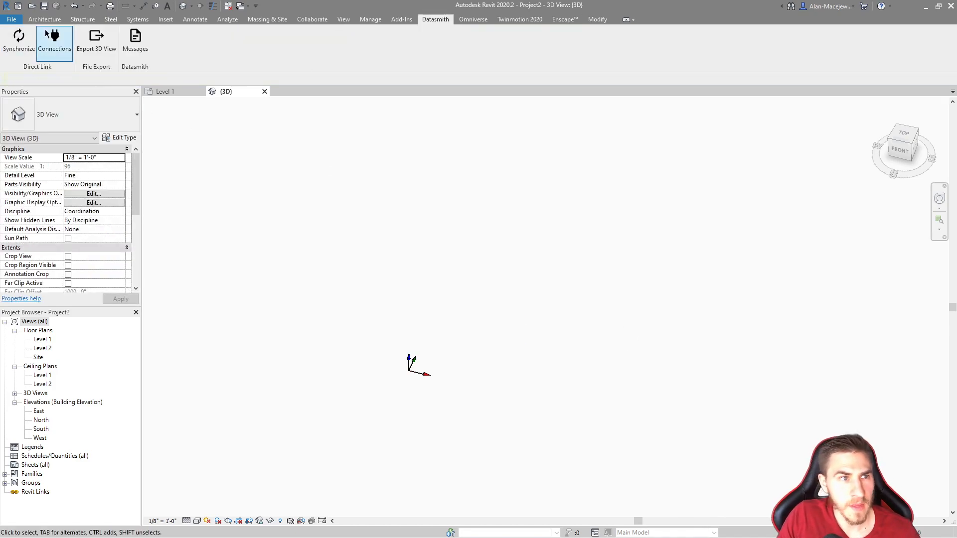
click(44, 19)
click(115, 55)
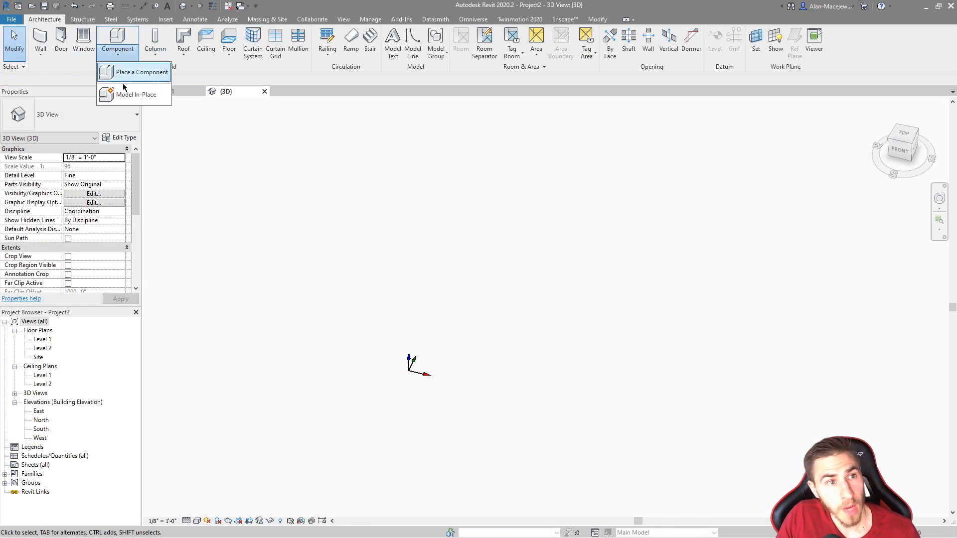
click(149, 75)
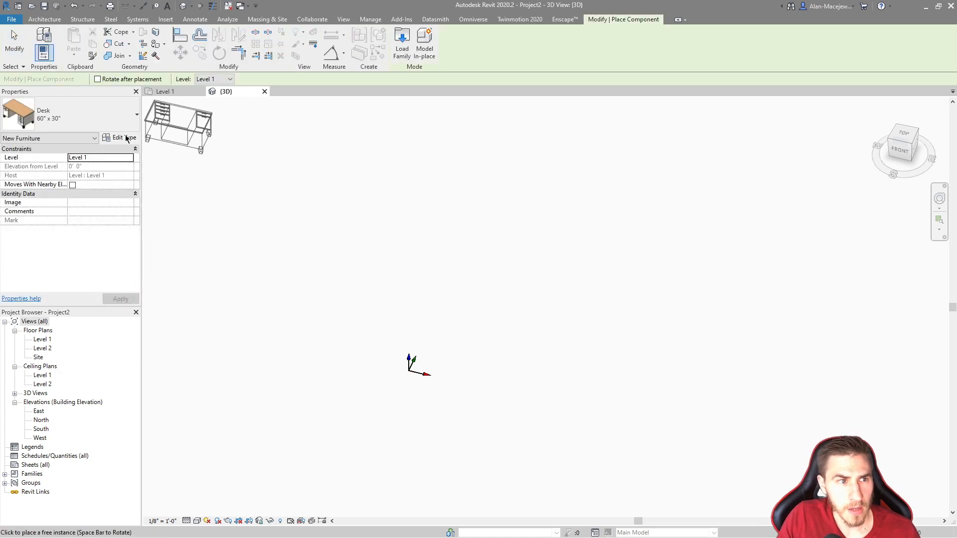
click(106, 119)
click(104, 122)
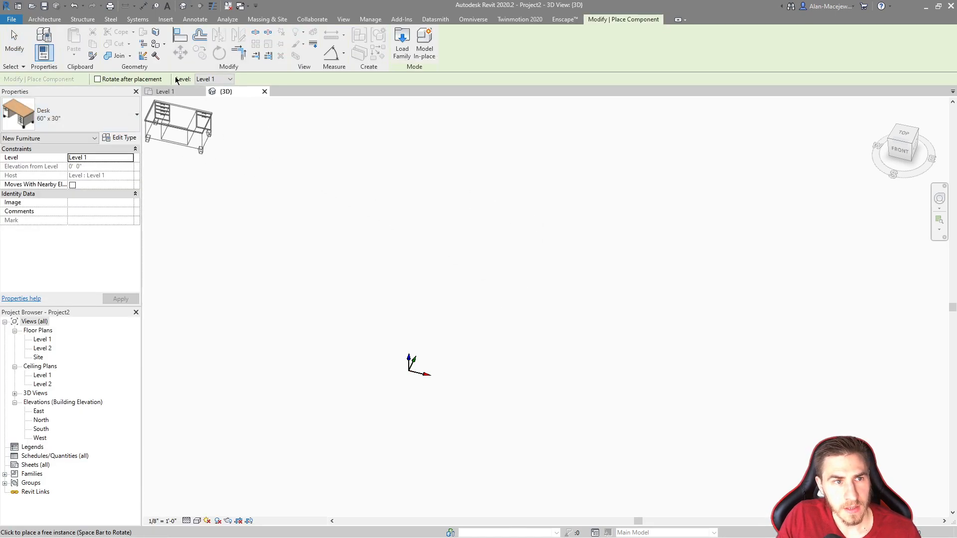
click(21, 51)
Step: Create an in-place model in the Generic Models category with the name Generic Models 1
click(118, 58)
click(130, 92)
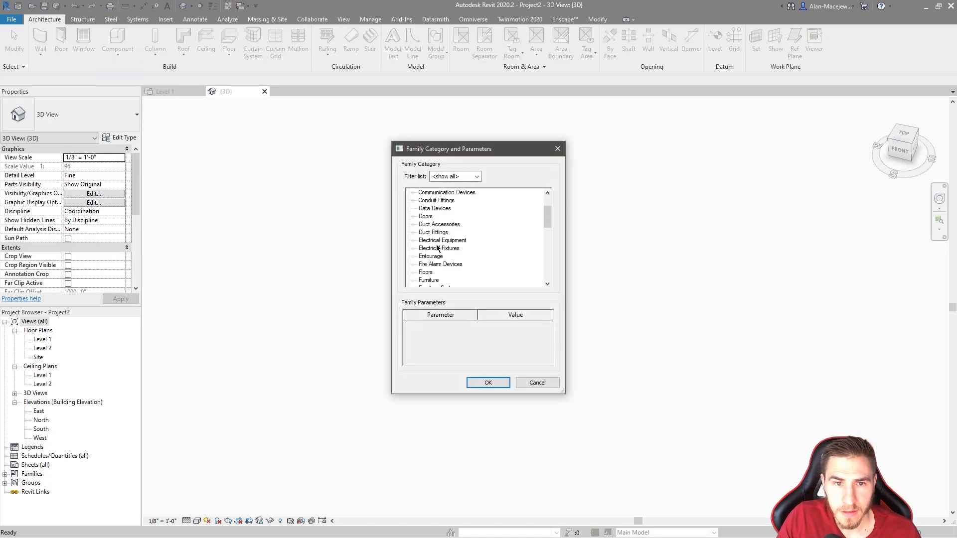
scroll(447, 218, down, 1)
click(435, 280)
click(488, 383)
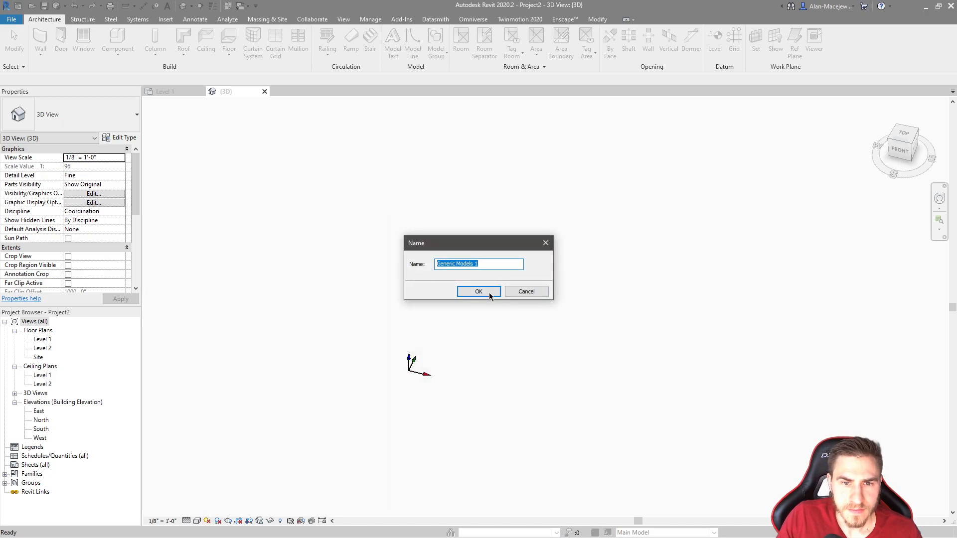
click(490, 295)
Step: Start an extrusion and sketch a rectangle about 6' by 7'-6" with one corner on the internal origin
click(85, 40)
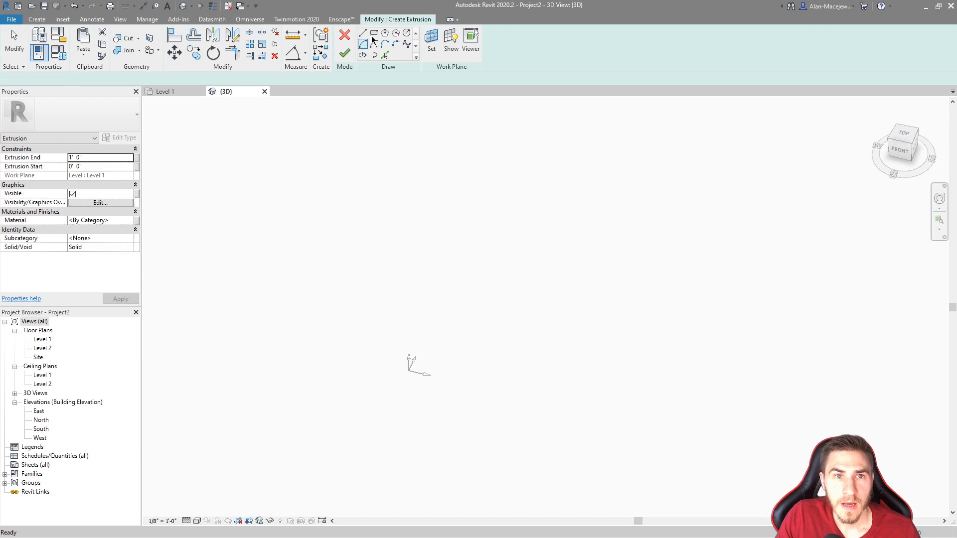
click(374, 33)
click(409, 370)
click(505, 328)
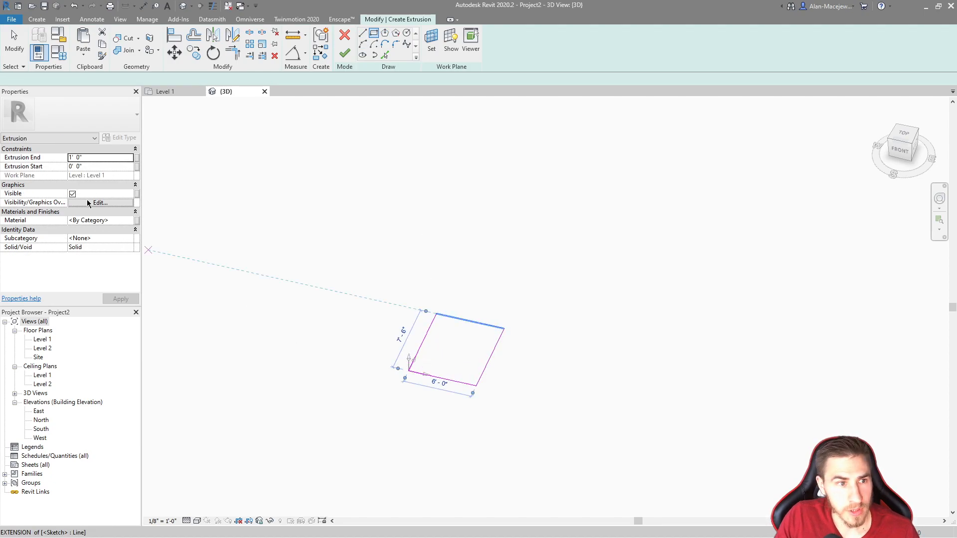
Step: Set the extrusion end to 10' and finish both the extrusion and the in-place model
click(112, 157)
key(Return)
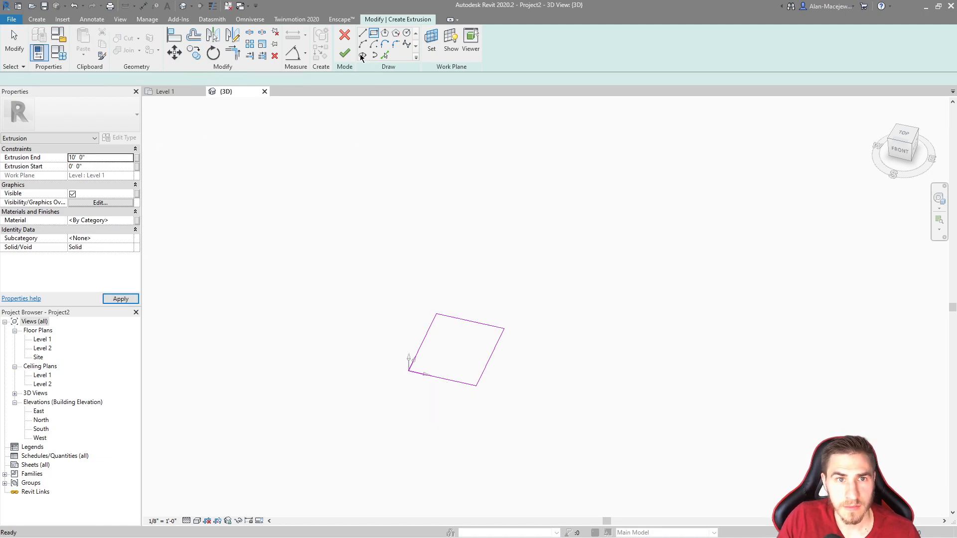
click(345, 53)
click(507, 43)
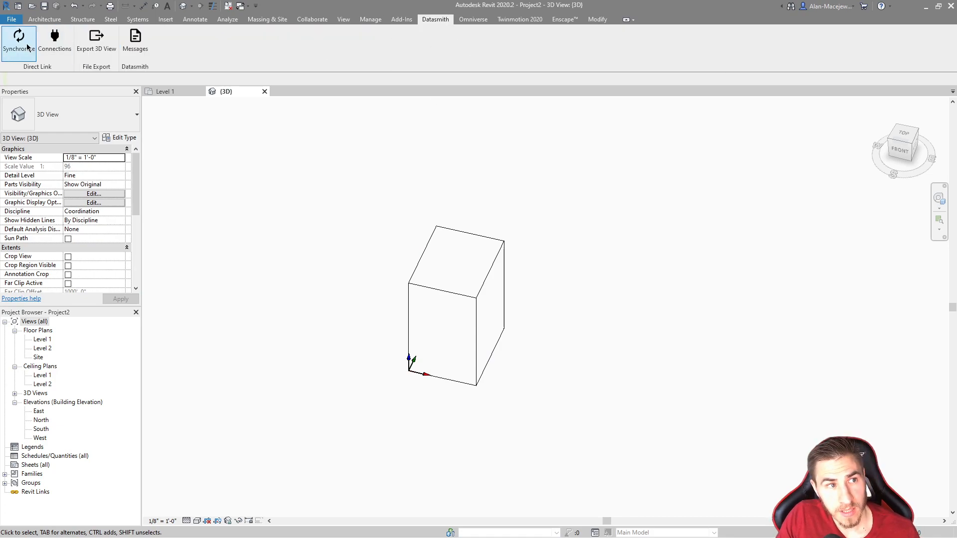
Step: Synchronize the in-place box with the Datasmith link, switch to Twinmotion and examine where its pivot sits relative to the geometry
click(21, 42)
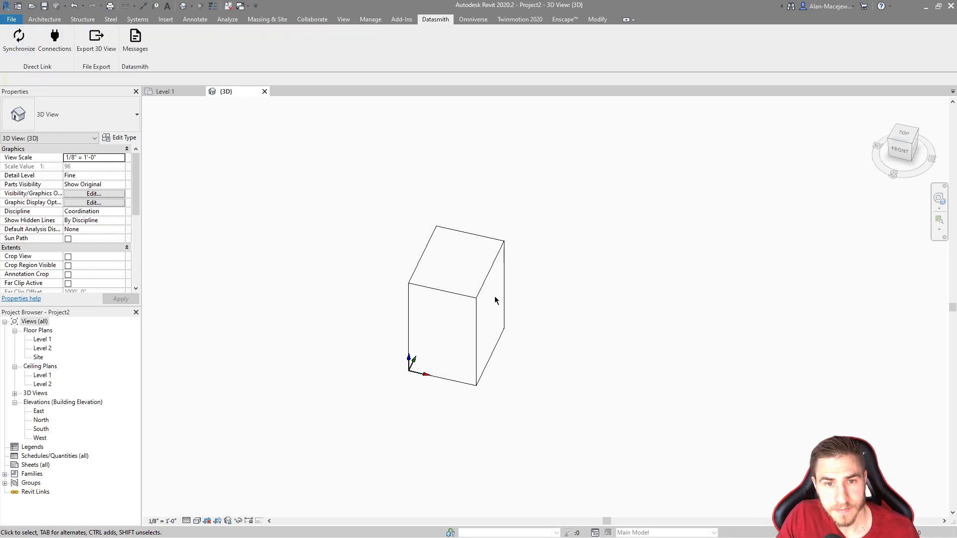
key(alt+Tab)
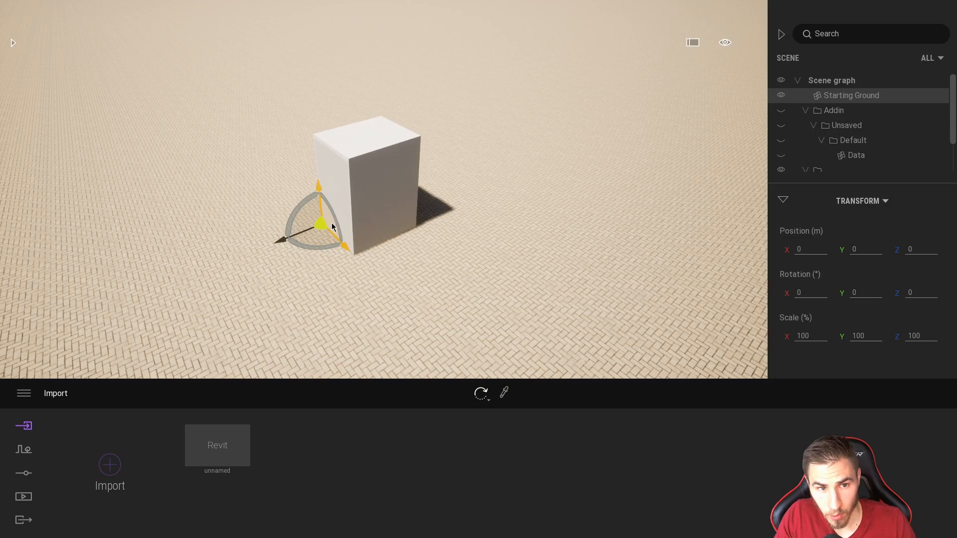
click(369, 214)
shift+middle_drag(369, 239, 539, 200)
shift+middle_drag(359, 344, 409, 306)
Step: Switch back to Revit and delete the in-place box at the internal origin from the 3D view
key(alt+Tab)
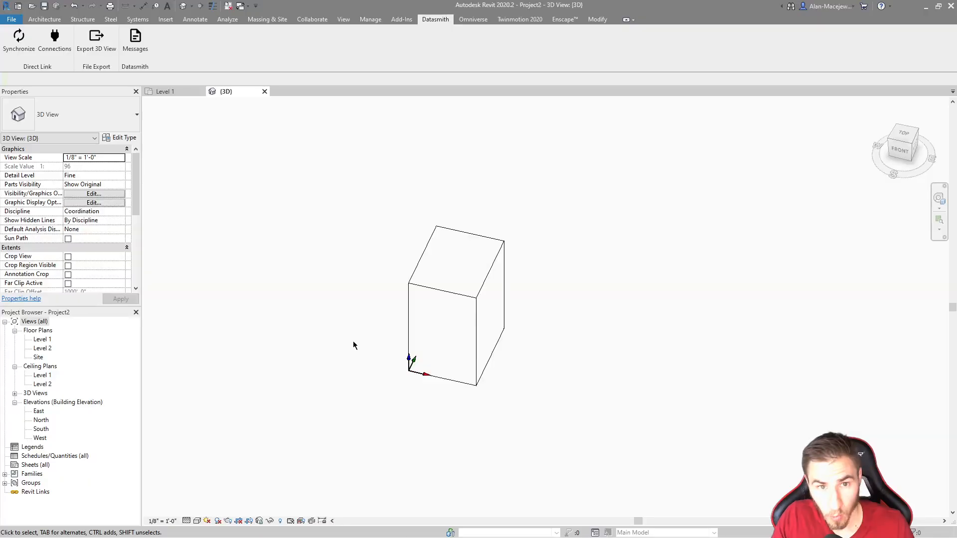
scroll(410, 377, up, 6)
scroll(404, 367, down, 5)
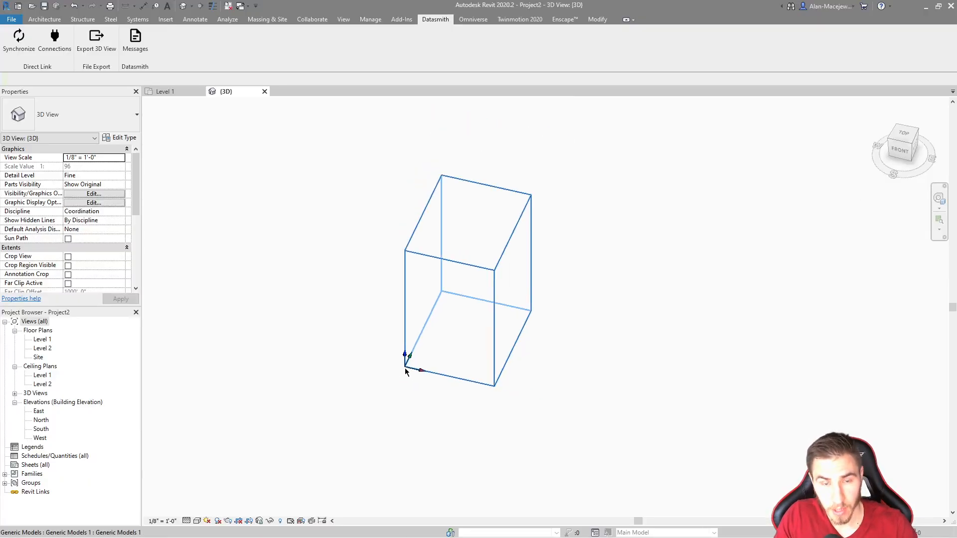
click(466, 281)
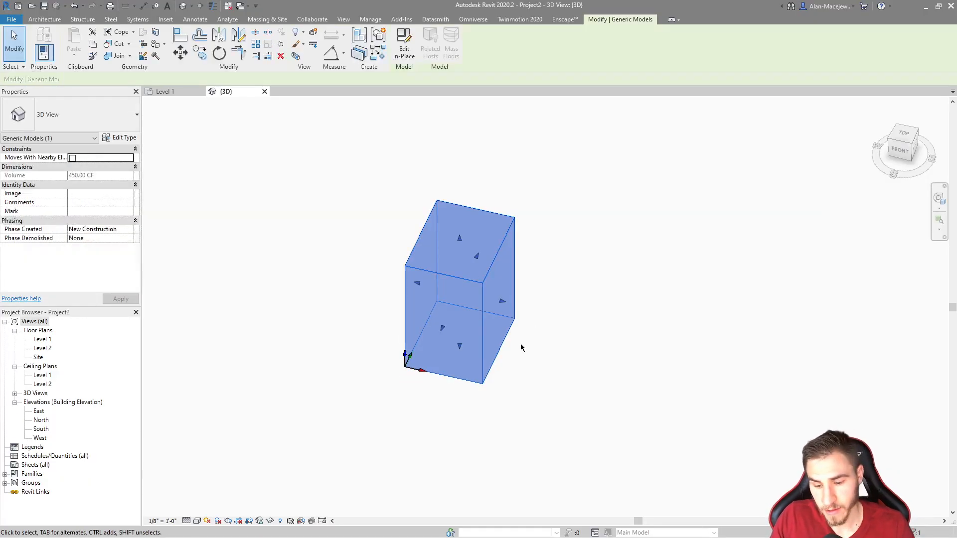
key(Delete)
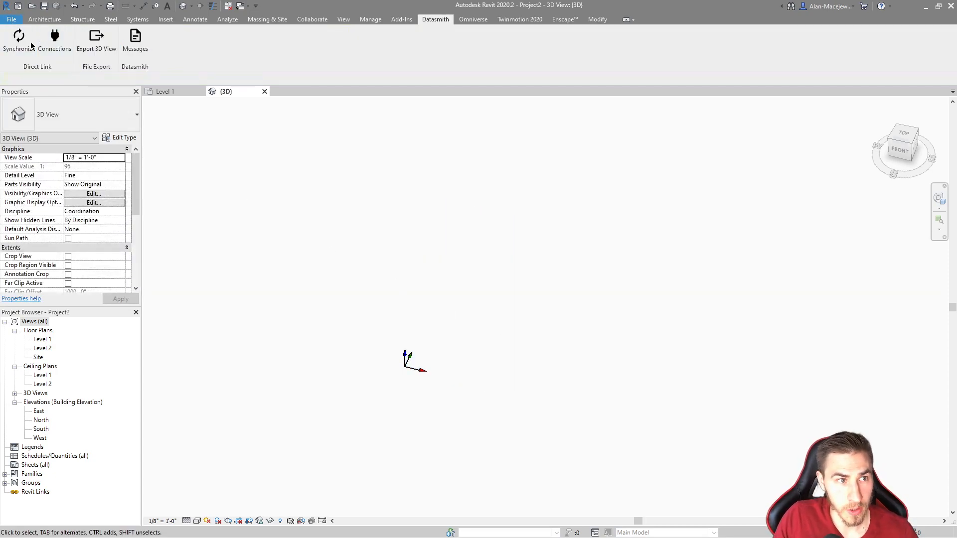
Step: Create a new family from the Generic Model template
click(11, 19)
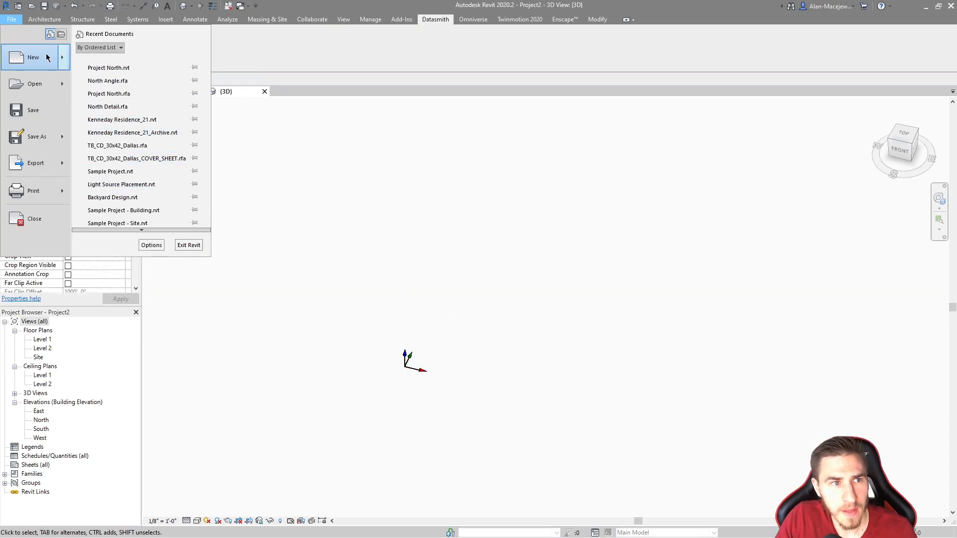
mouse_move(47, 57)
click(123, 86)
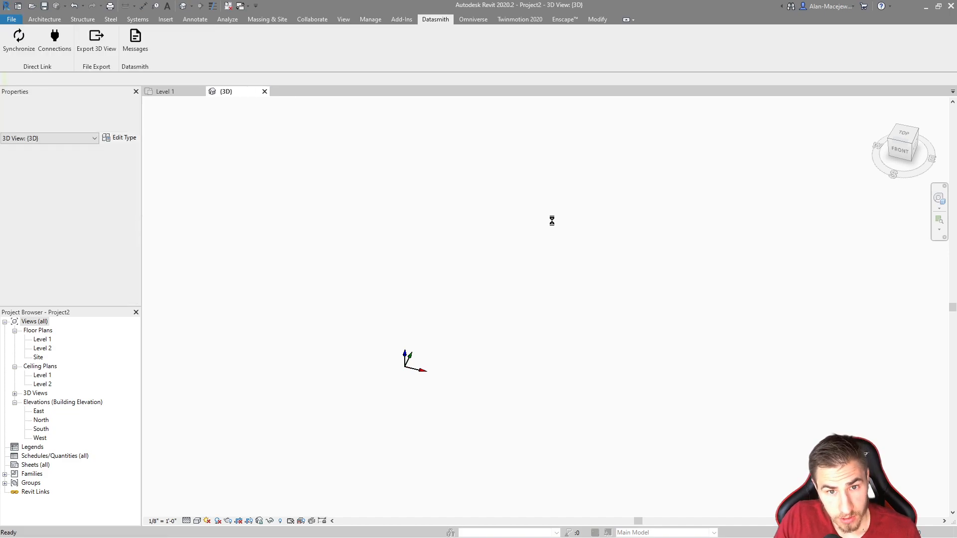
scroll(506, 274, down, 8)
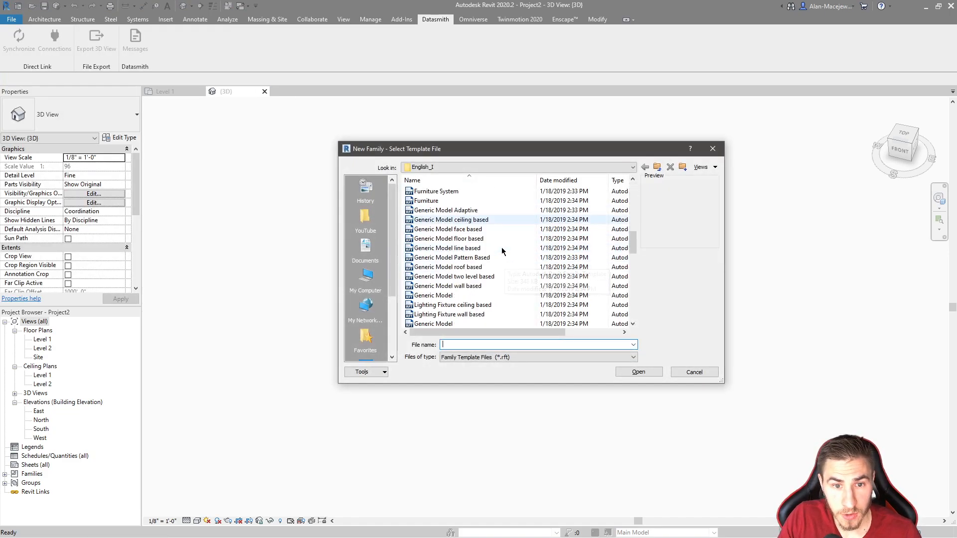
click(441, 295)
click(638, 372)
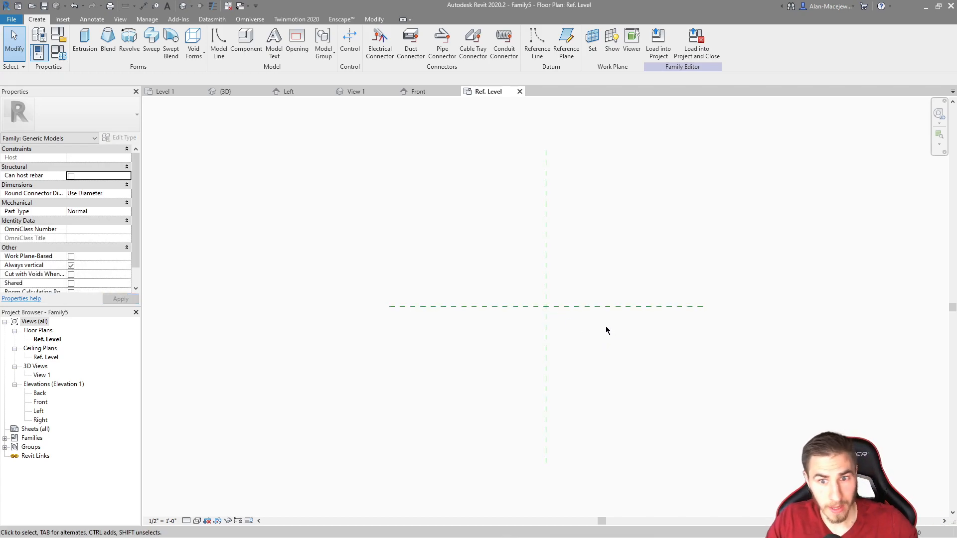
Step: Start an extrusion and sketch a rectangle about 3'-7" by 3'-1" with its lower-left corner on the intersection of the reference planes
mouse_move(599, 293)
mouse_down()
mouse_move(531, 334)
mouse_move(589, 290)
mouse_up()
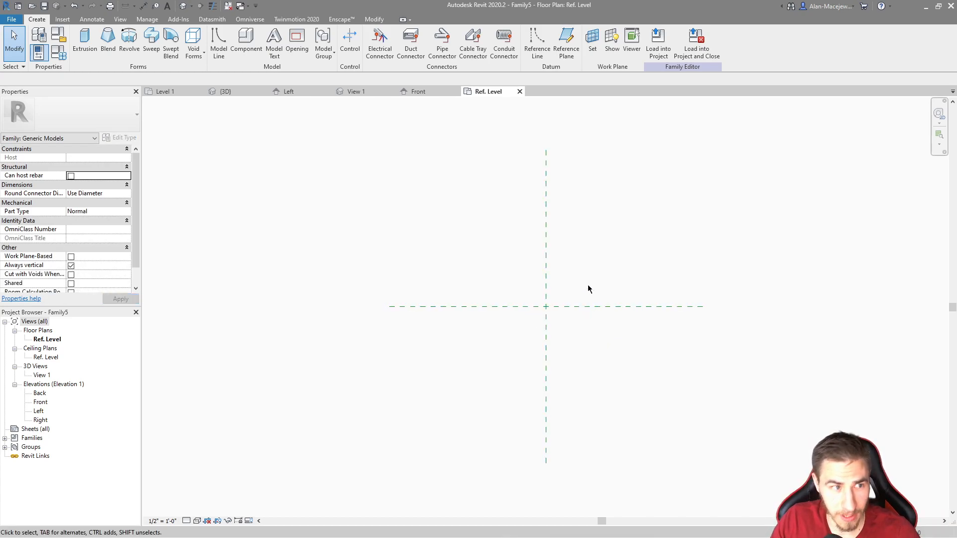
click(85, 39)
click(374, 34)
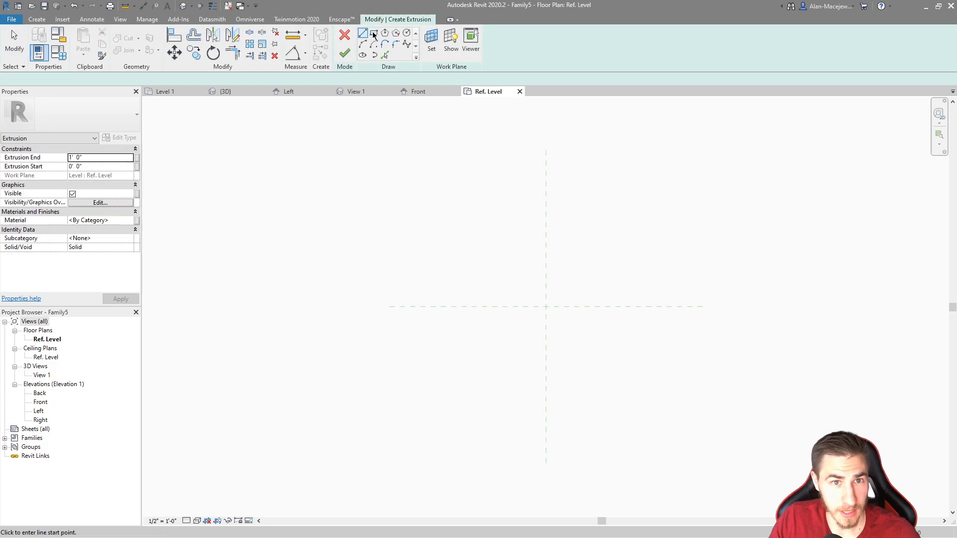
click(546, 306)
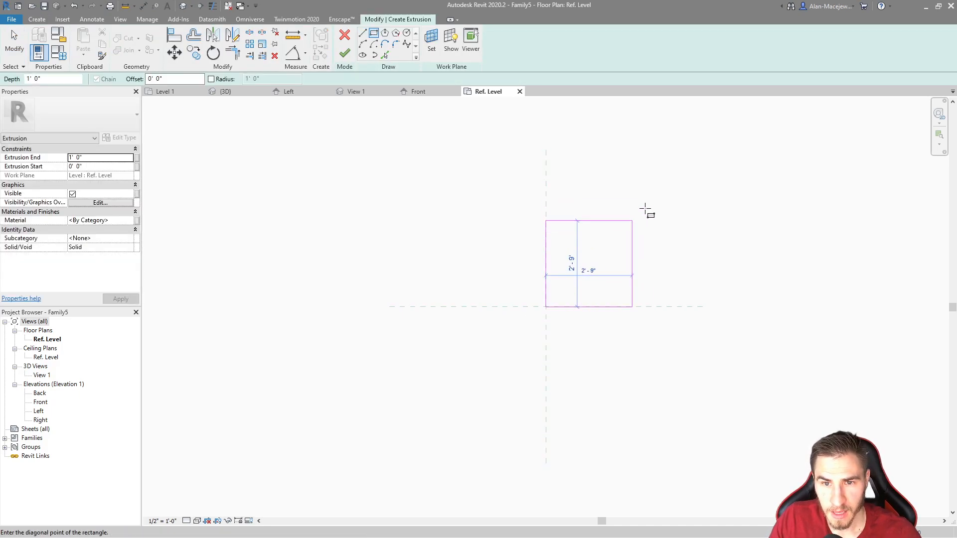
click(658, 210)
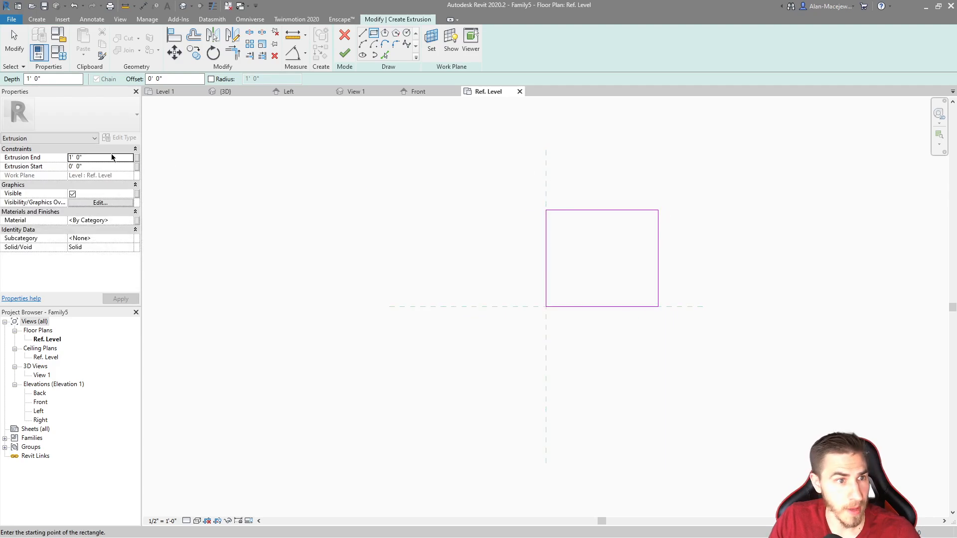
Step: Set the extrusion end to 10', finish the extrusion and check its corner against the reference plane intersection
click(95, 159)
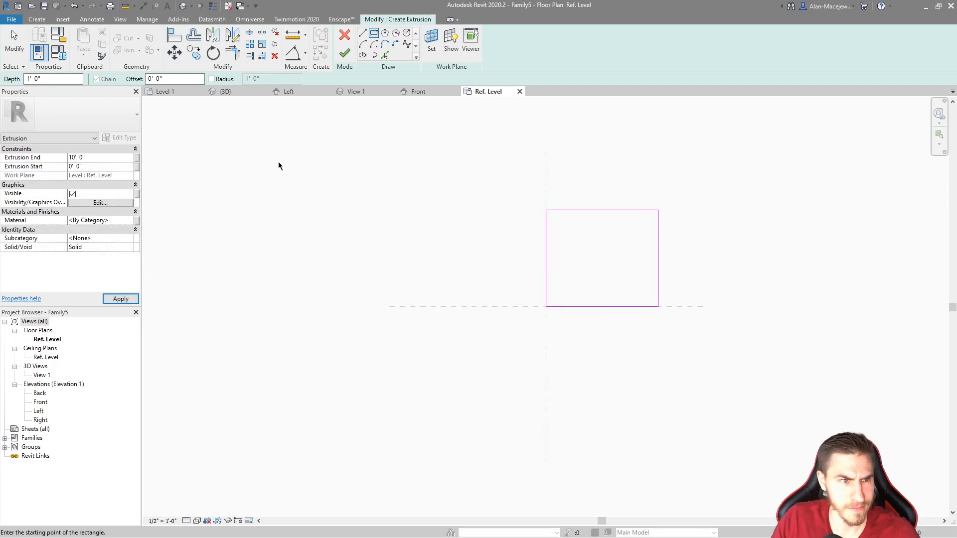
click(344, 53)
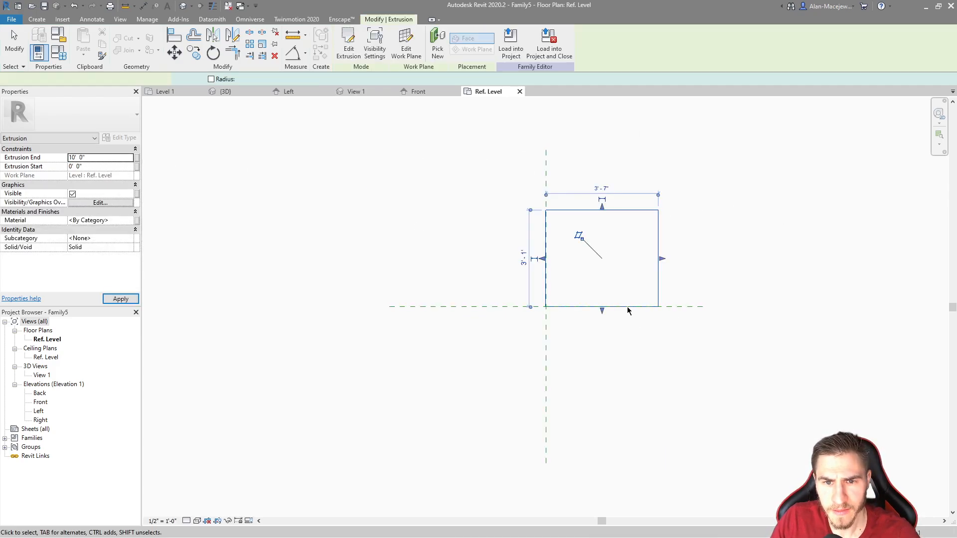
scroll(613, 313, up, 3)
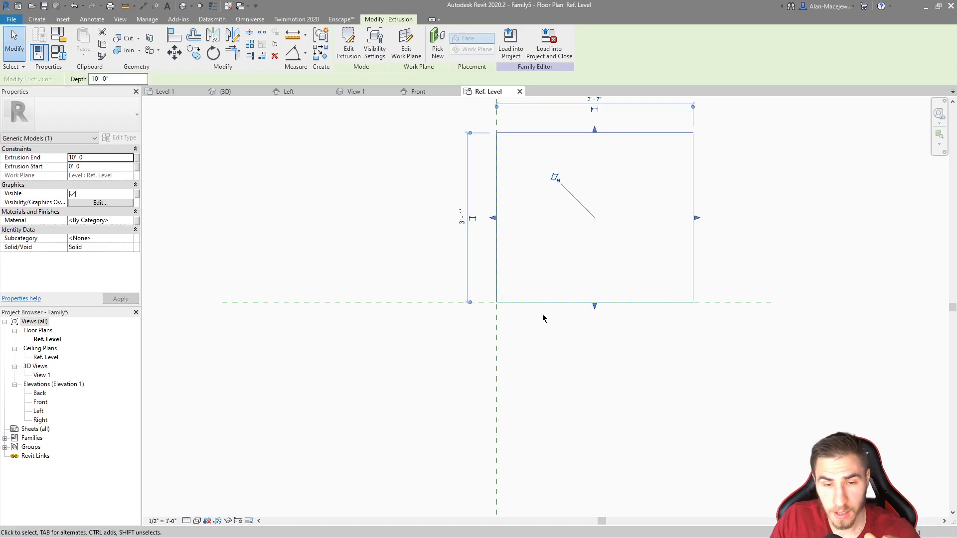
click(539, 334)
drag(561, 281, 395, 370)
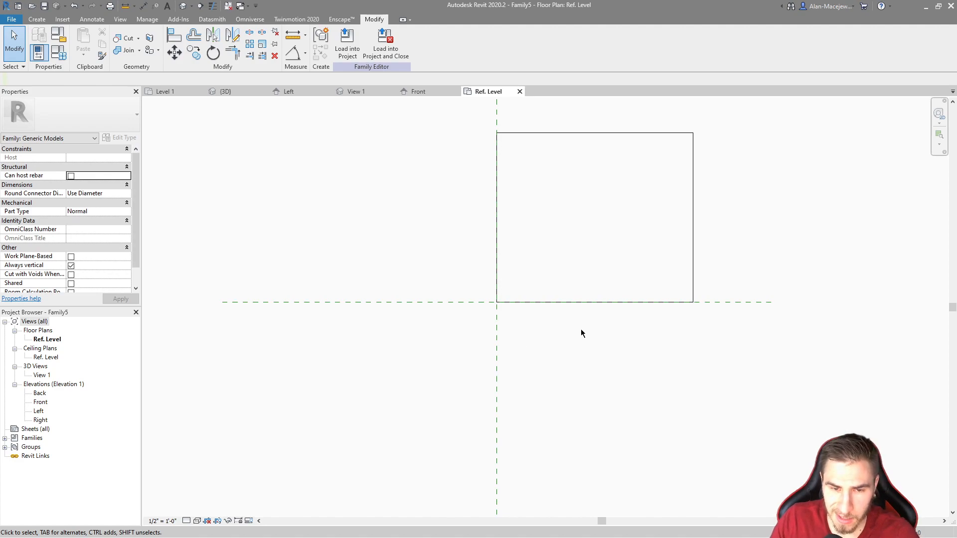
scroll(568, 307, down, 2)
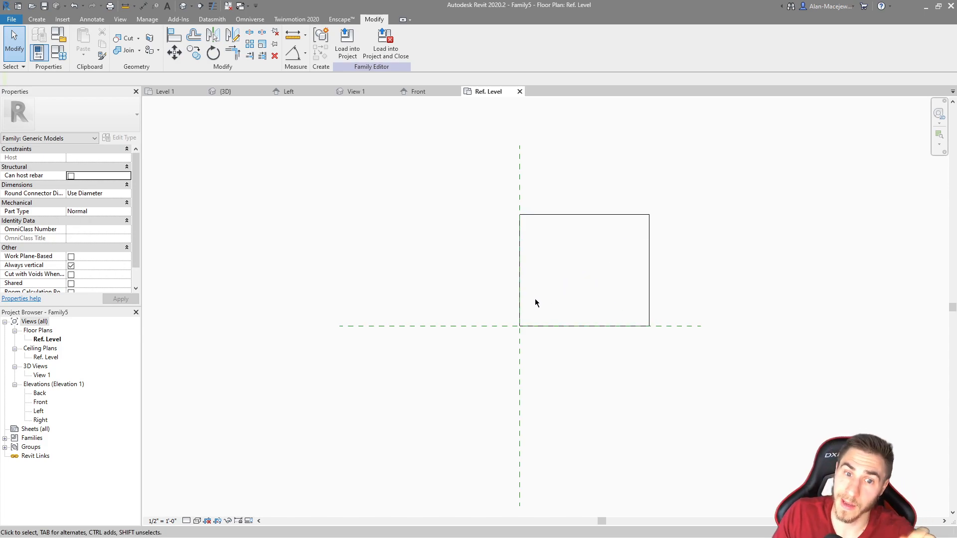
Step: Load the family into the project, closing its editor, and place one instance above and to the right of the internal origin on Level 1
click(396, 53)
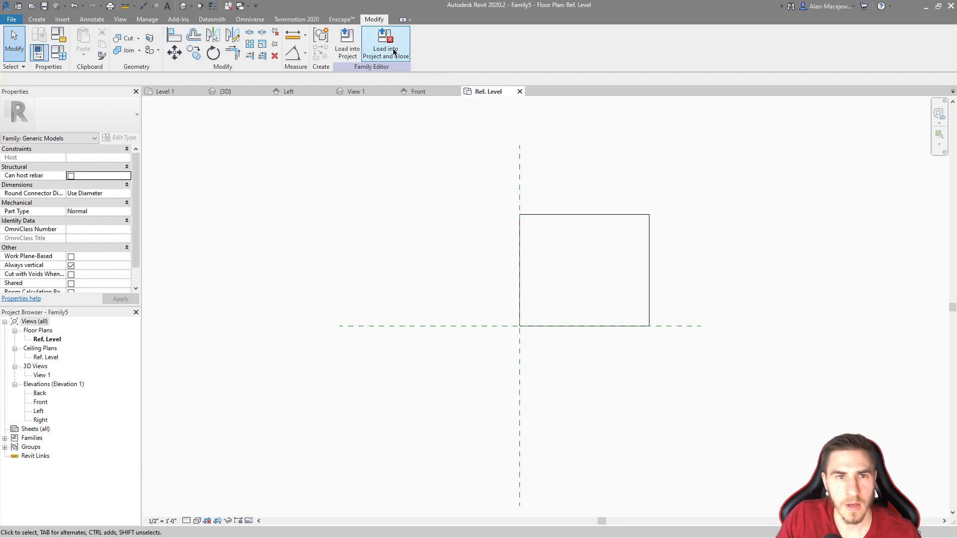
click(497, 273)
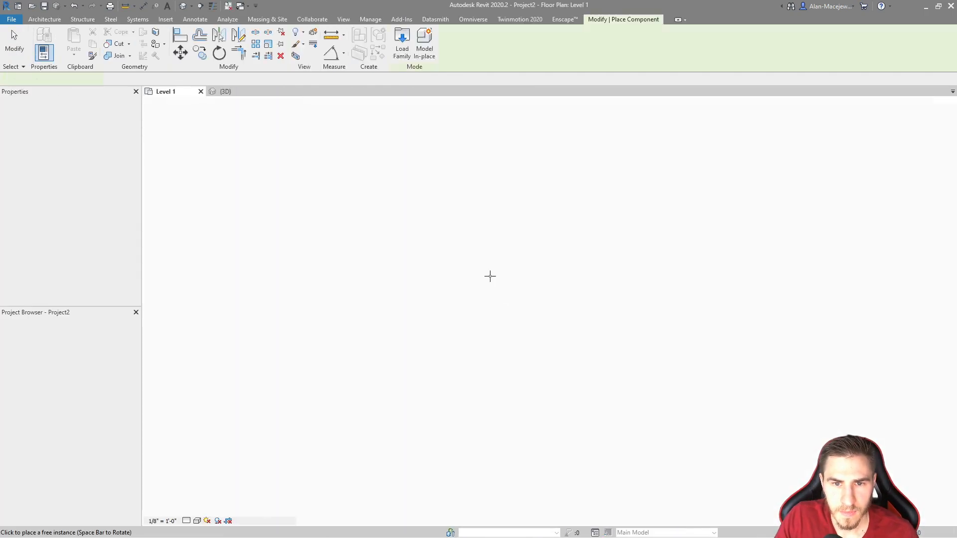
scroll(546, 263, up, 1)
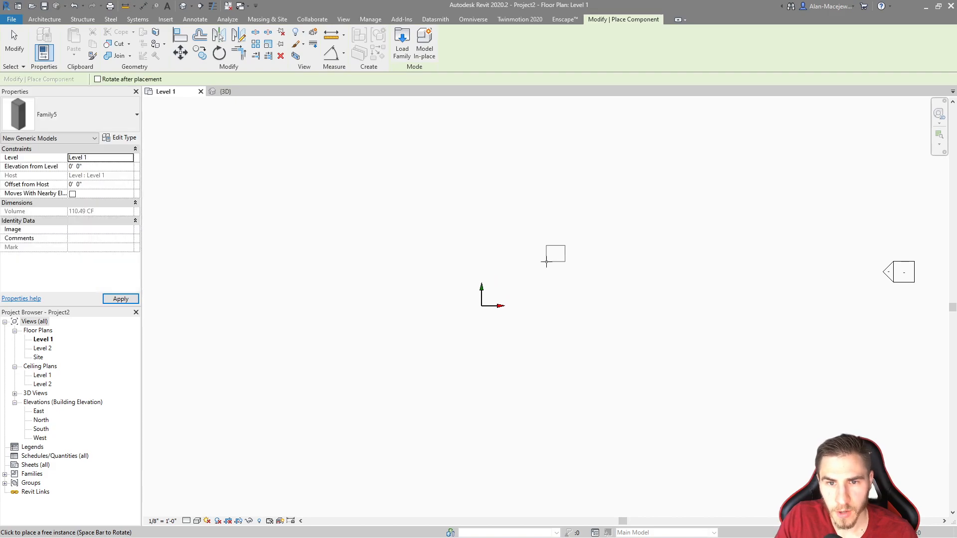
scroll(533, 279, up, 3)
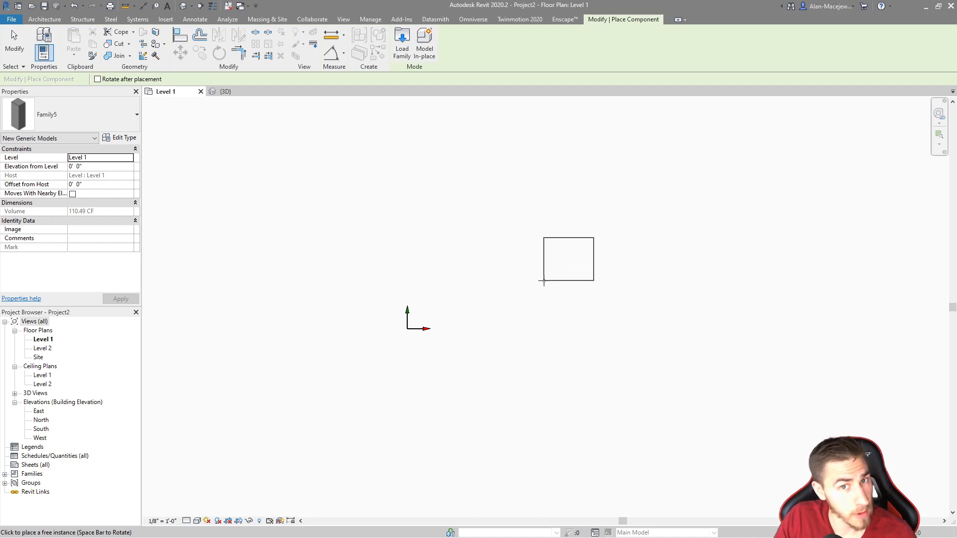
click(543, 235)
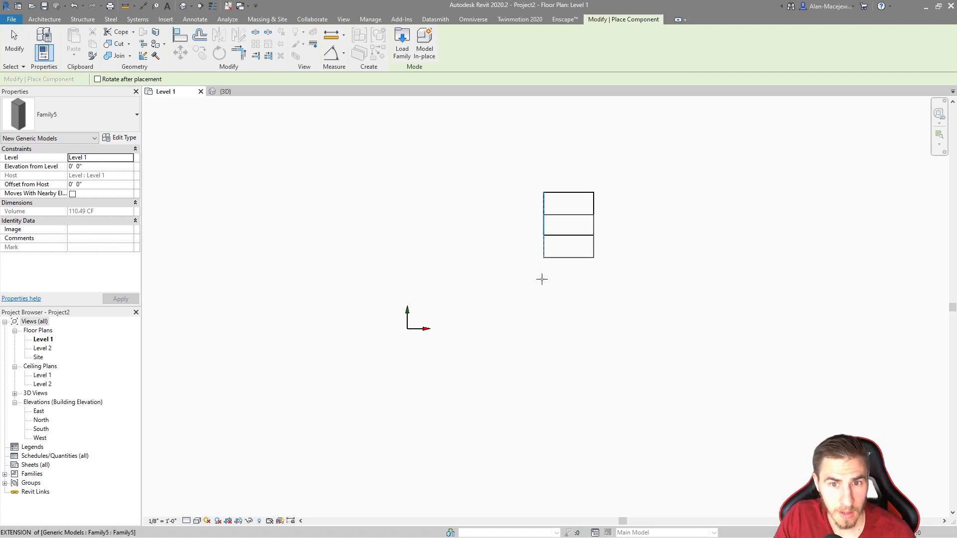
key(Escape)
key(Escape)
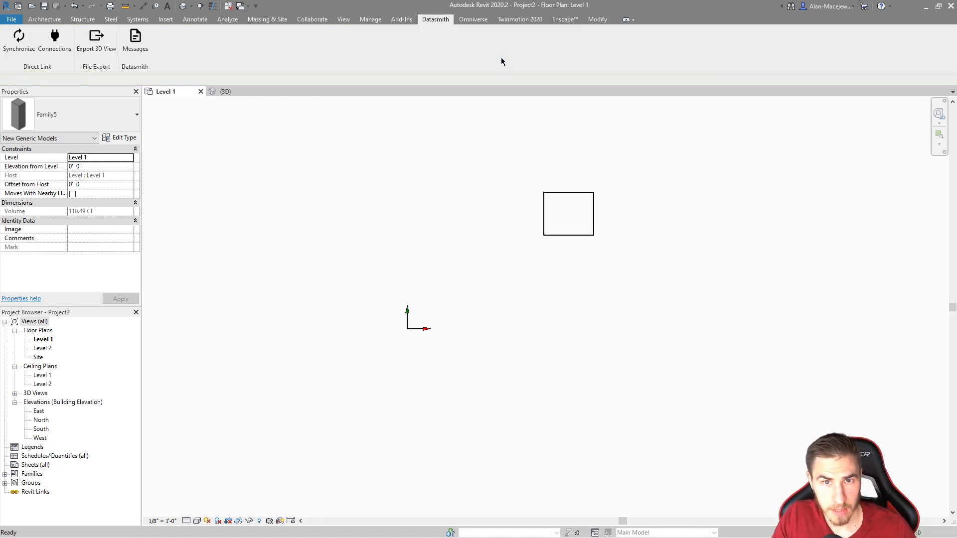
Step: Synchronize the project's 3D view with Twinmotion, select the linked family box there and examine its pivot and transform values
click(43, 45)
click(518, 296)
click(230, 93)
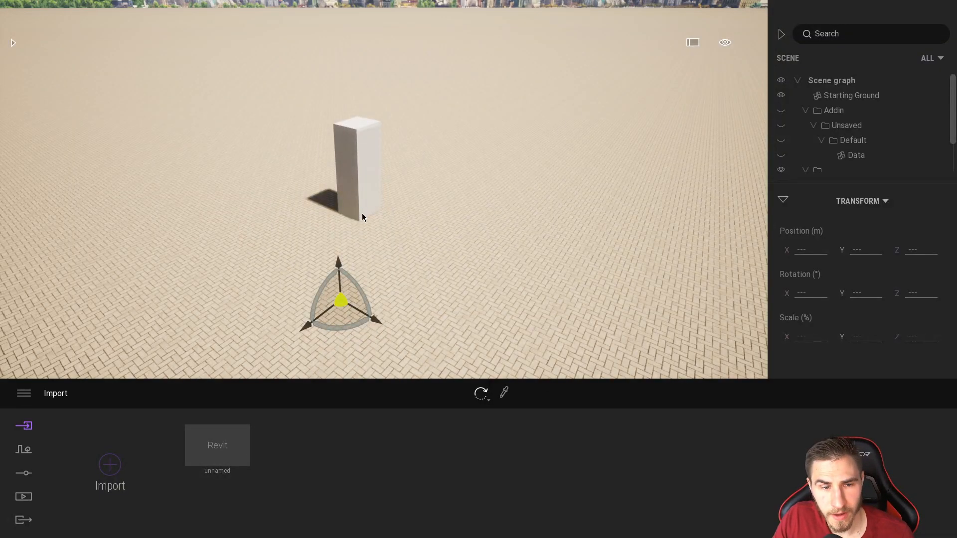
click(353, 215)
shift+middle_drag(367, 315, 425, 224)
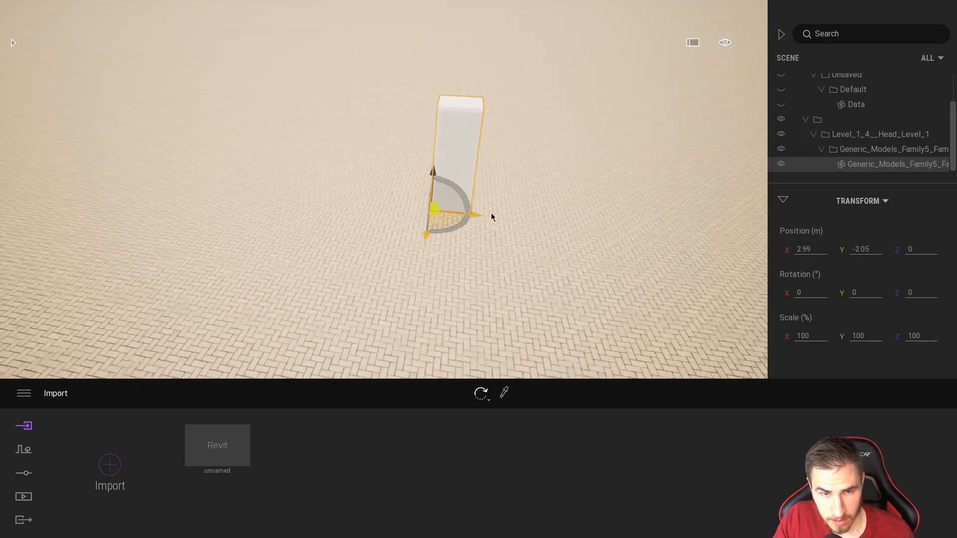
scroll(428, 214, up, 5)
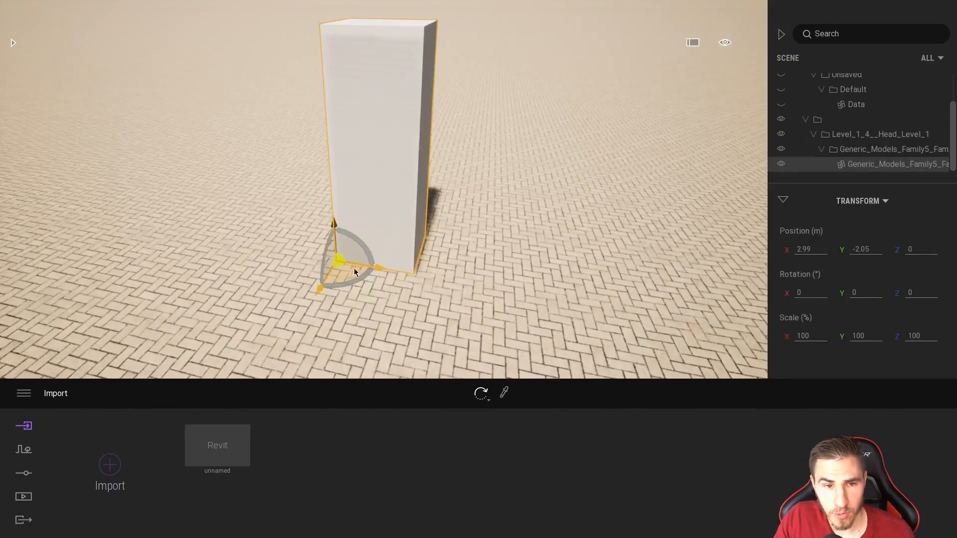
Step: Switch back to Revit, open the placed box's family for editing and show its Ref. Level floor plan
key(alt+Tab)
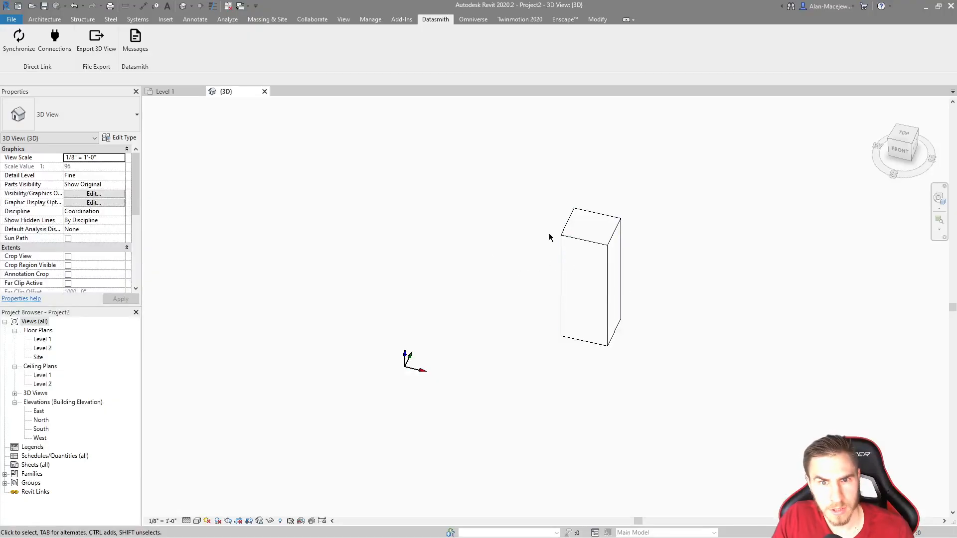
click(563, 239)
double_click(562, 239)
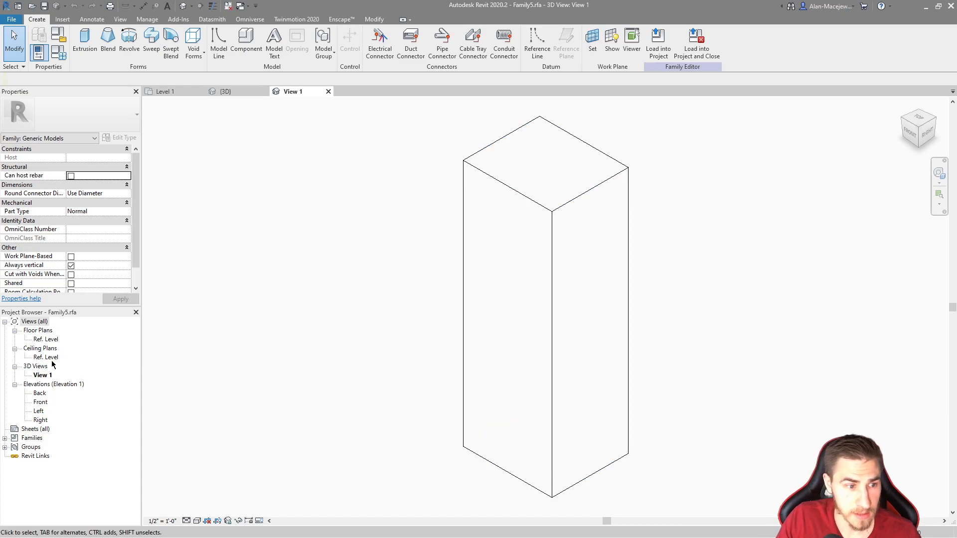
double_click(45, 340)
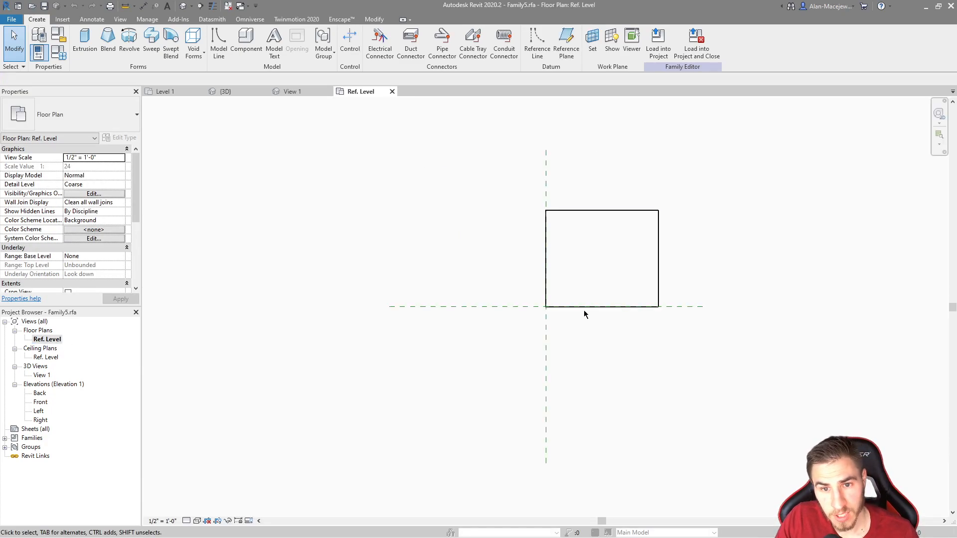
Step: Stretch the extrusion's left and lower edges outward past the reference planes so their intersection falls inside the box
click(658, 272)
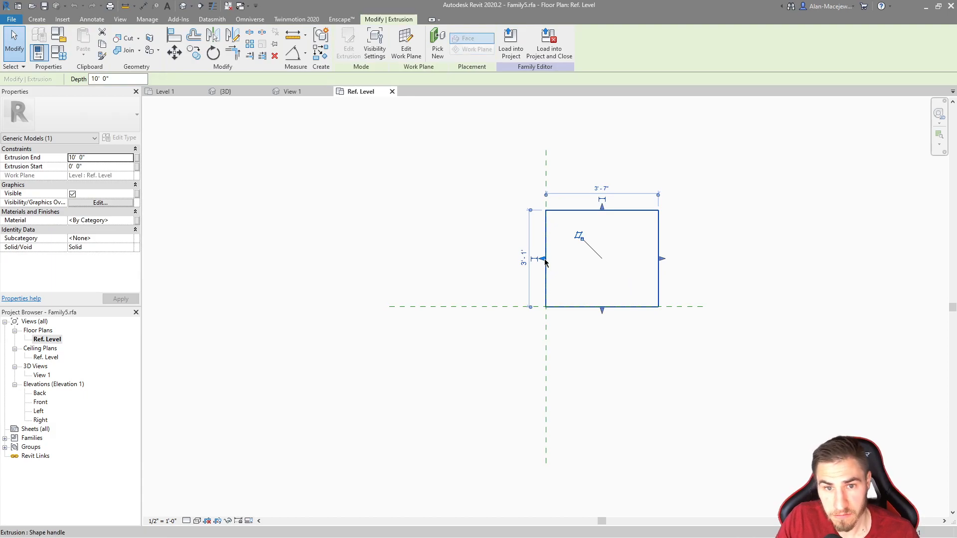
drag(541, 259, 514, 259)
drag(587, 317, 581, 357)
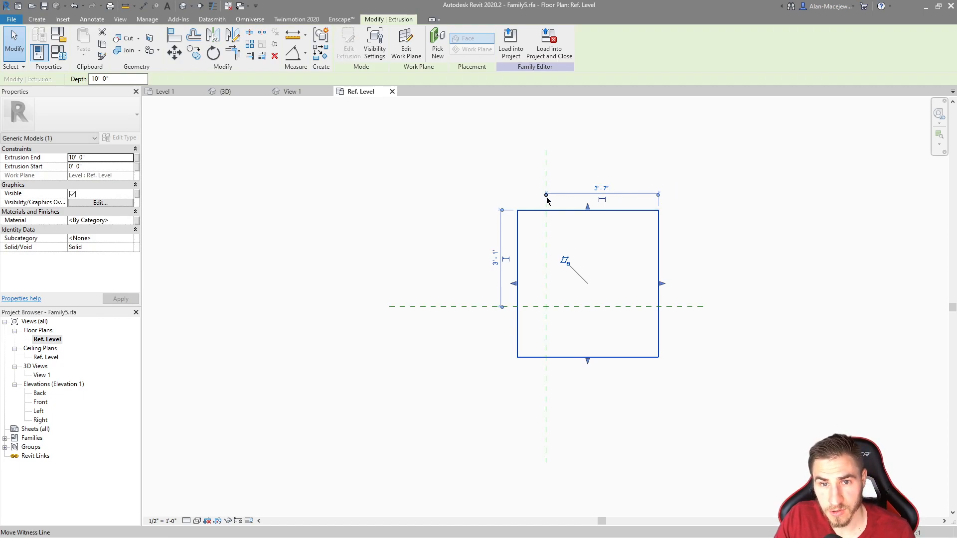
Step: Edit the extrusion's sketch and dimension its left edge, the vertical reference plane and its right edge with an equality constraint
click(349, 52)
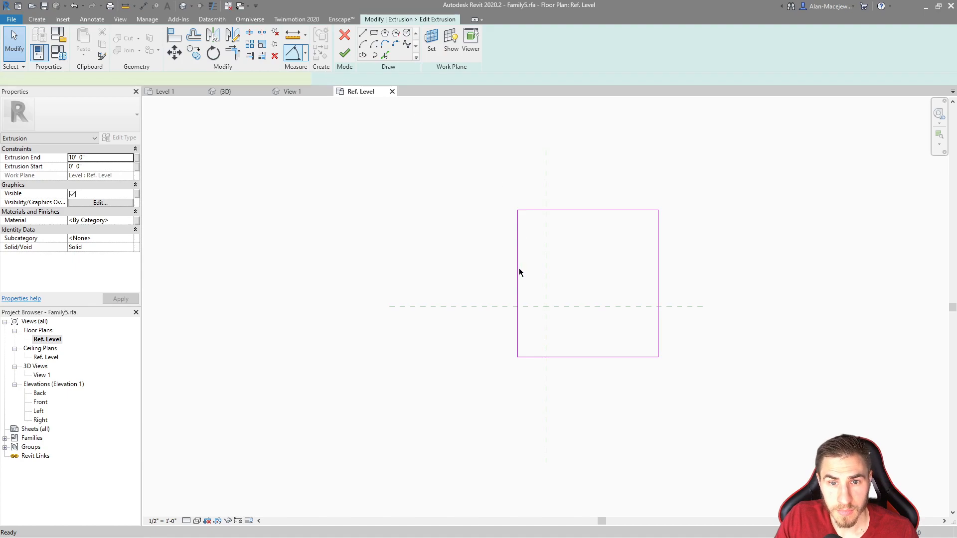
key(d)
key(i)
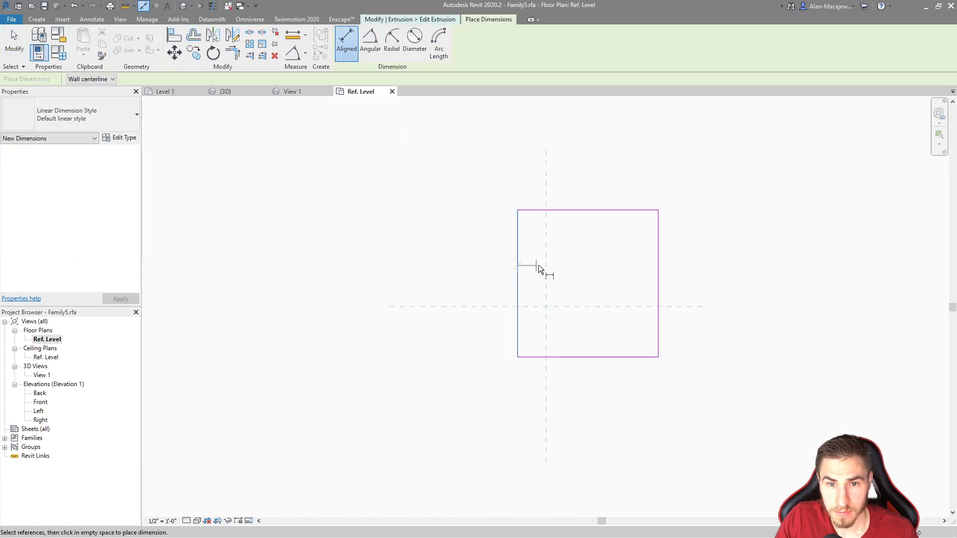
click(545, 268)
click(656, 267)
click(591, 183)
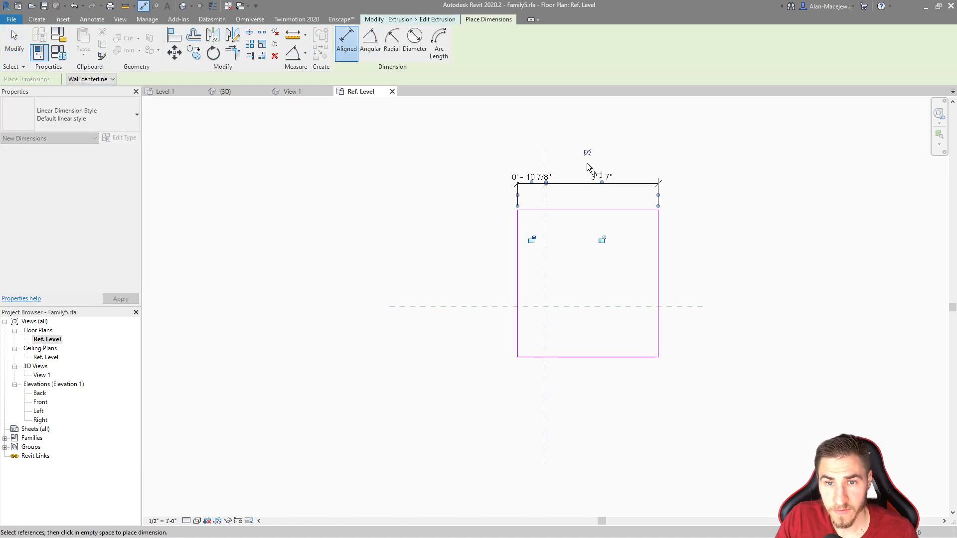
click(587, 153)
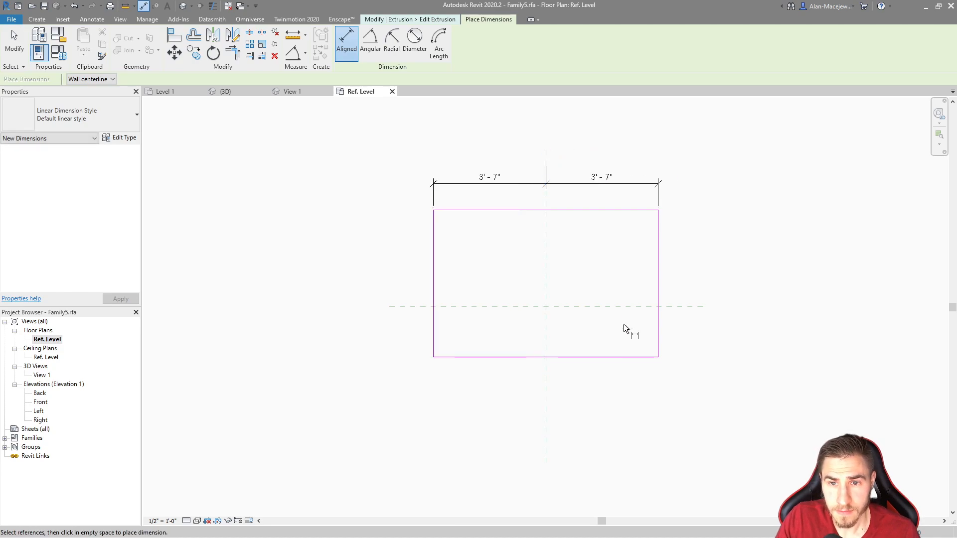
Step: Add an equality-constrained dimension across the lower edge, horizontal reference plane and upper edge, and finish the extrusion's sketch
click(560, 357)
click(554, 210)
click(694, 280)
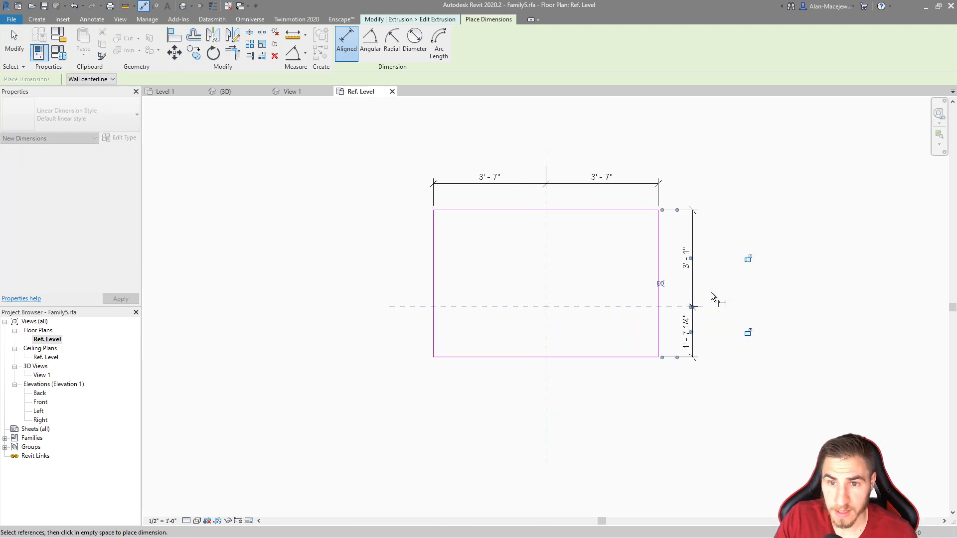
click(661, 284)
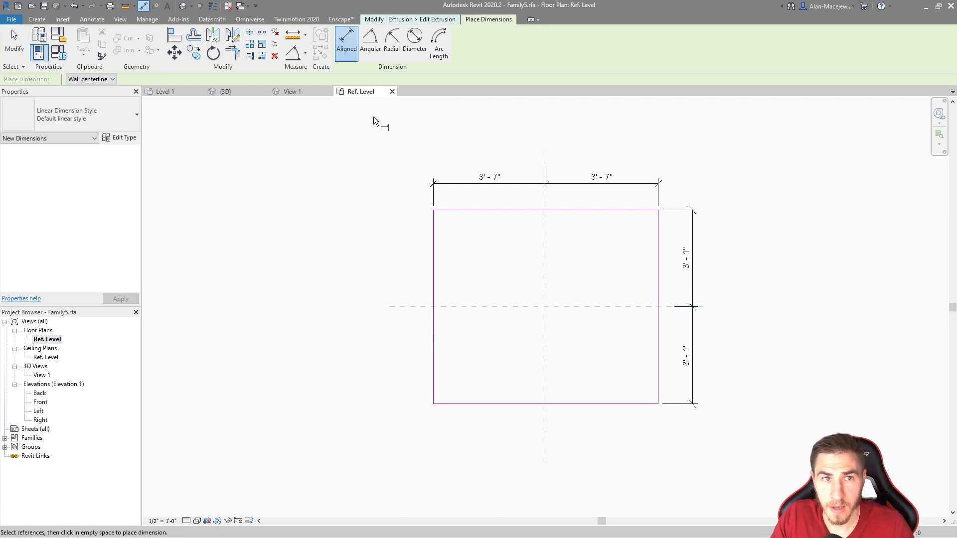
key(Escape)
key(Escape)
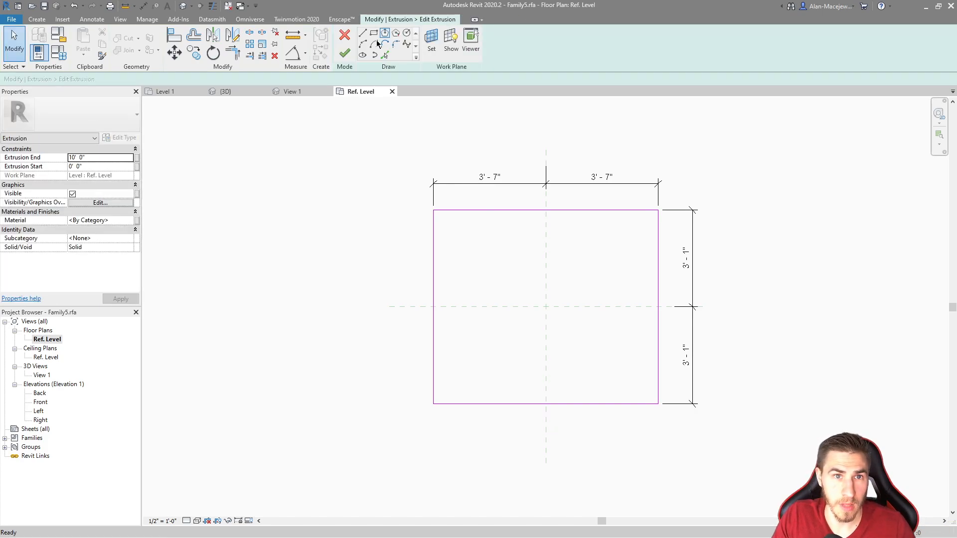
click(345, 53)
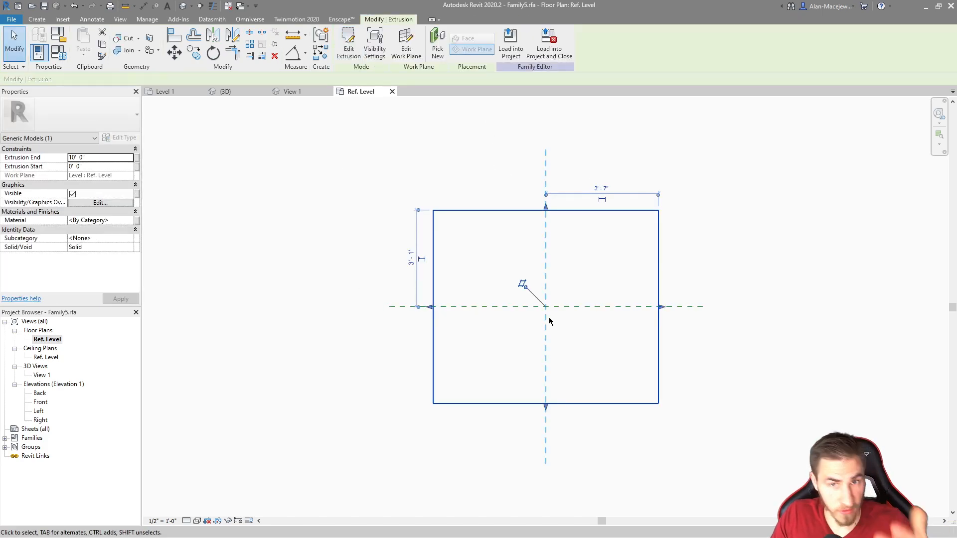
Step: Load the centred box family into the project, closing its editor without saving and overwriting the existing version
click(549, 46)
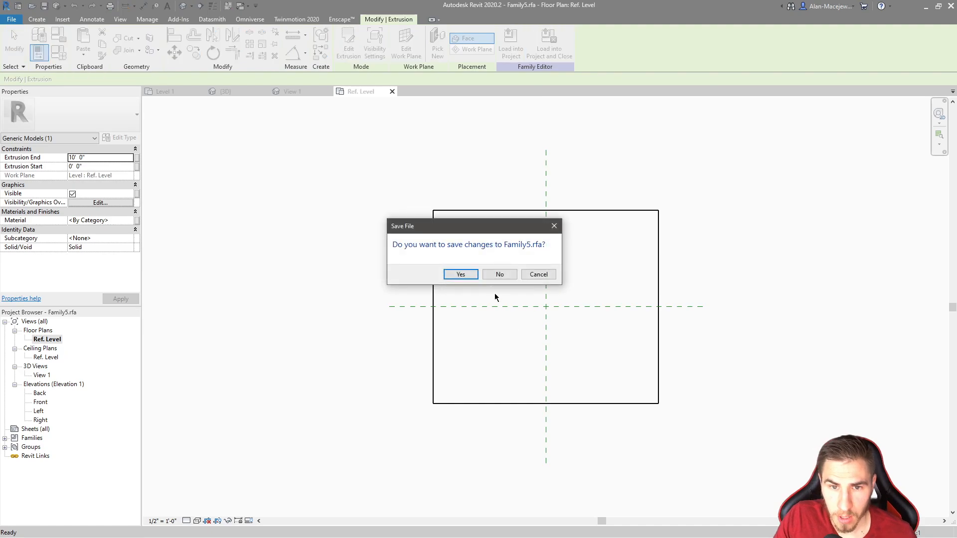
click(499, 274)
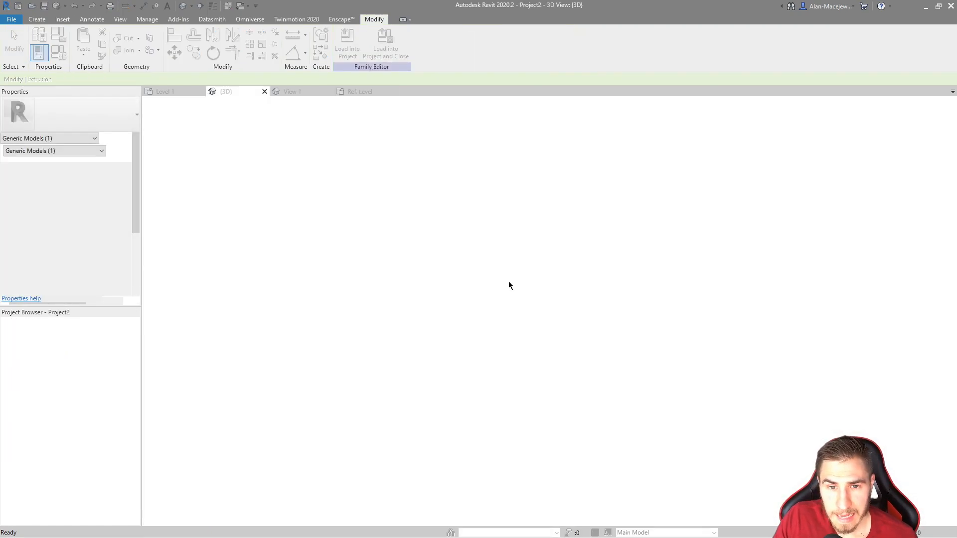
click(539, 242)
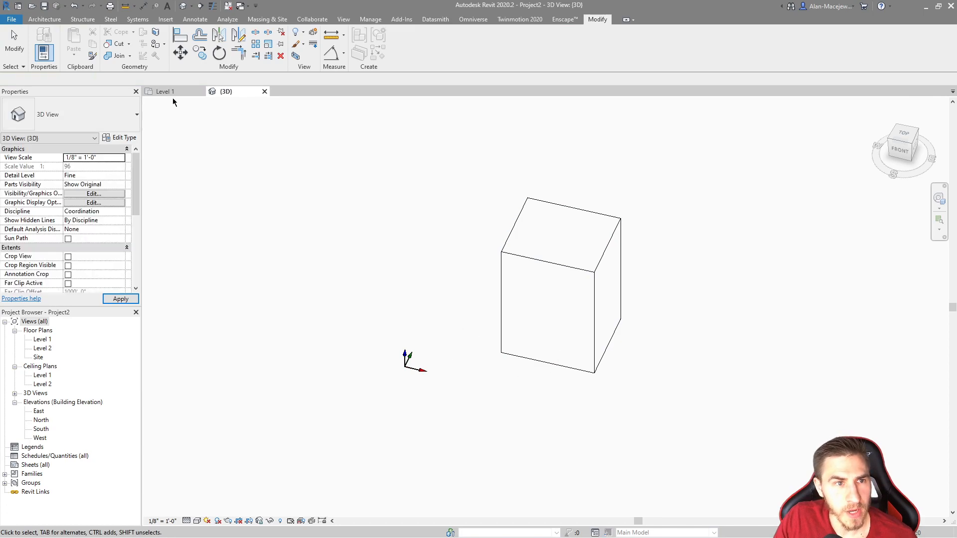
Step: Place a second instance of the box family on Level 1, below and to the right of the first box
click(171, 91)
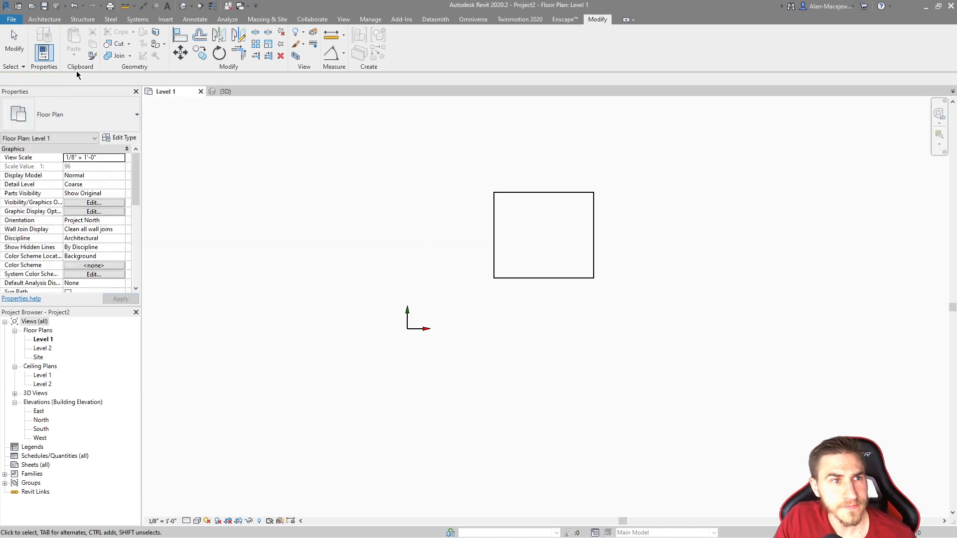
click(44, 19)
click(118, 40)
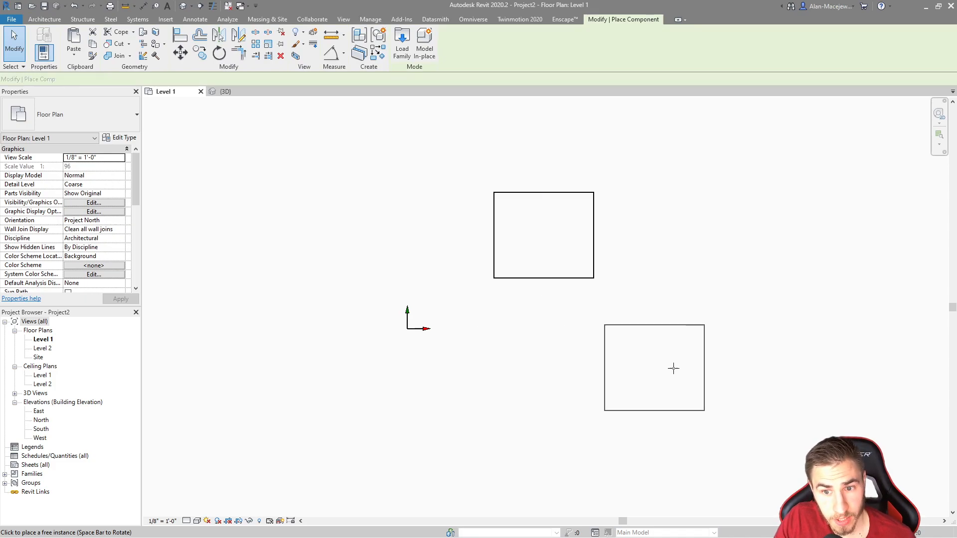
click(638, 366)
key(Escape)
key(Escape)
Step: Synchronize the project's 3D view with Twinmotion and select the newly placed box there
click(248, 92)
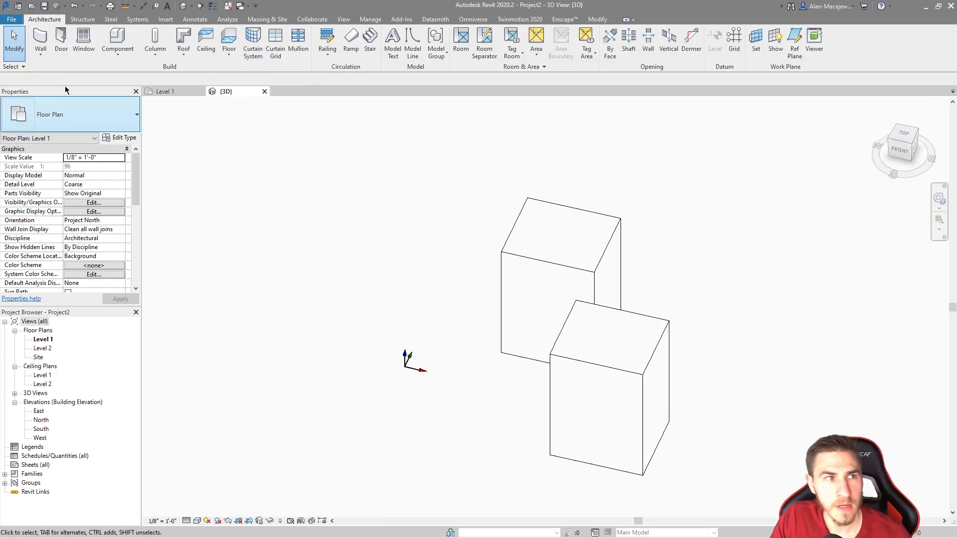
click(435, 19)
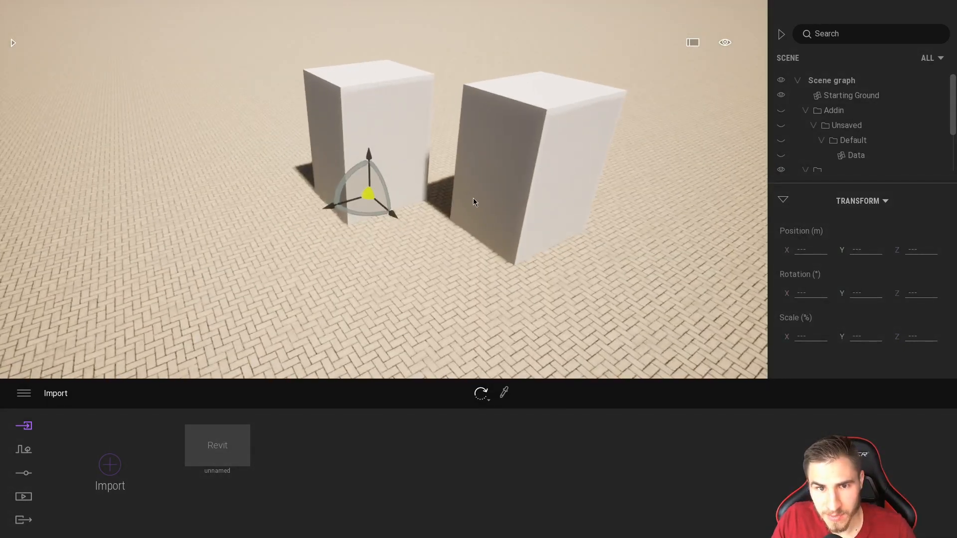
click(474, 201)
Step: Examine the selected box's pivot from several sides and compare it with its transform position values
key(d)
right_drag(653, 273, 324, 274)
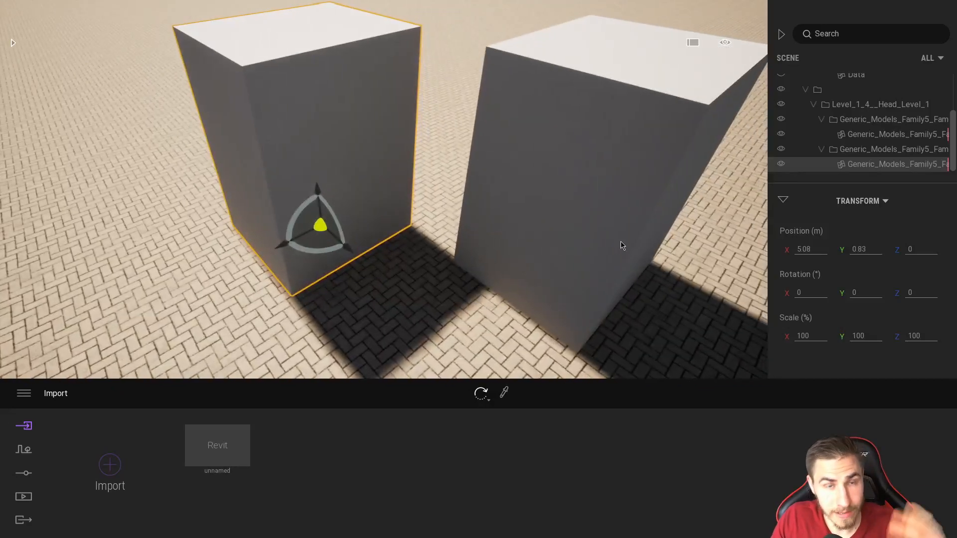
key(a)
right_drag(427, 287, 747, 247)
key(a)
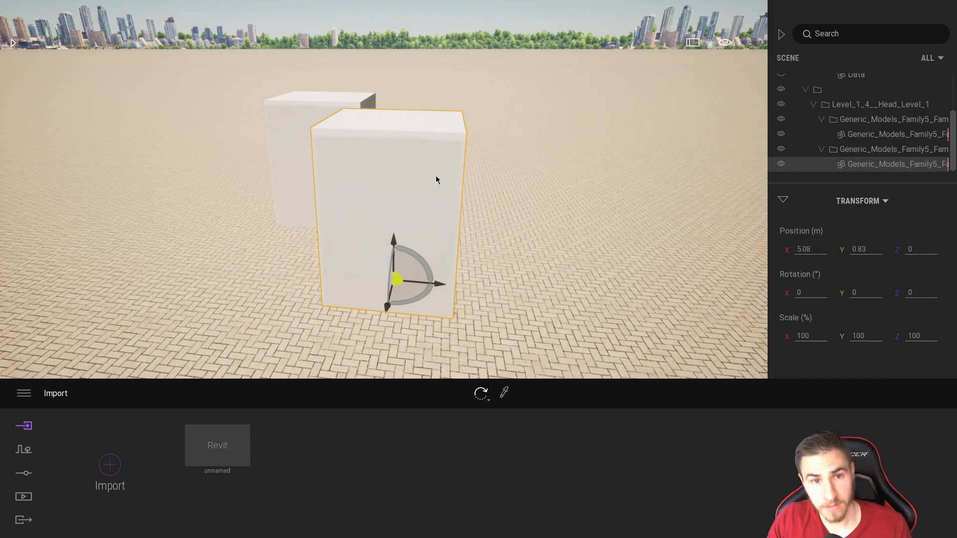
click(409, 264)
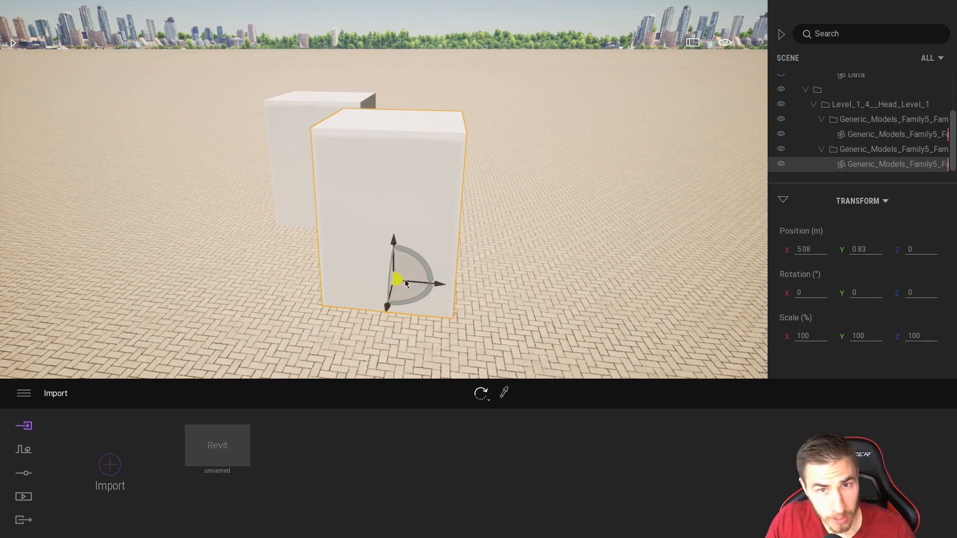
mouse_move(504, 306)
mouse_down()
mouse_move(543, 304)
mouse_move(505, 305)
mouse_up()
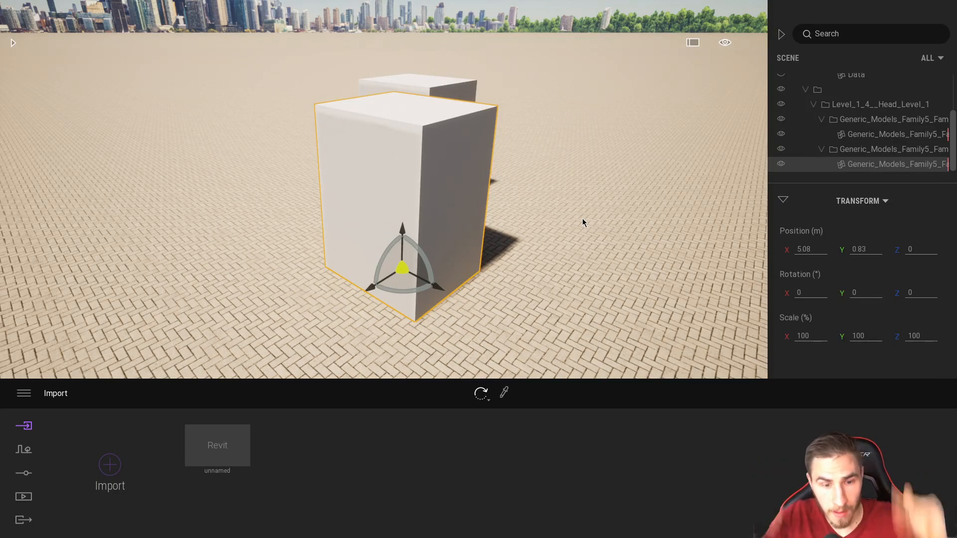
Step: Switch back to Revit, start loading a family and browse the US Imperial library to Lighting, Architectural, Internal
key(alt+Tab)
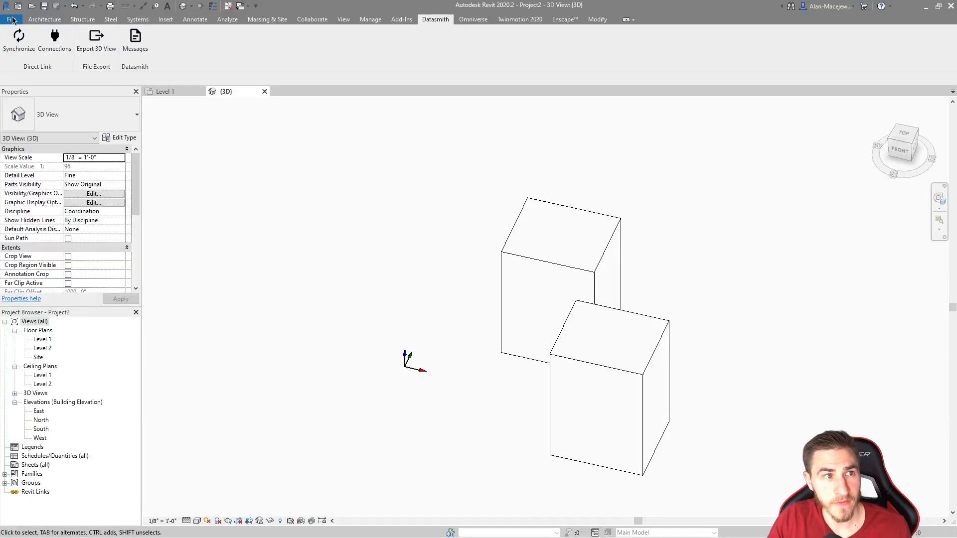
click(12, 20)
click(321, 129)
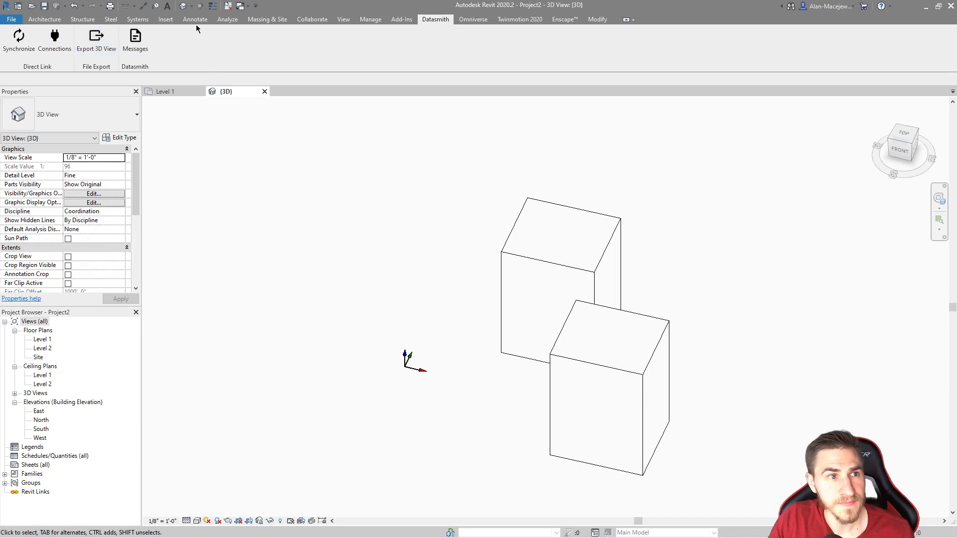
click(160, 21)
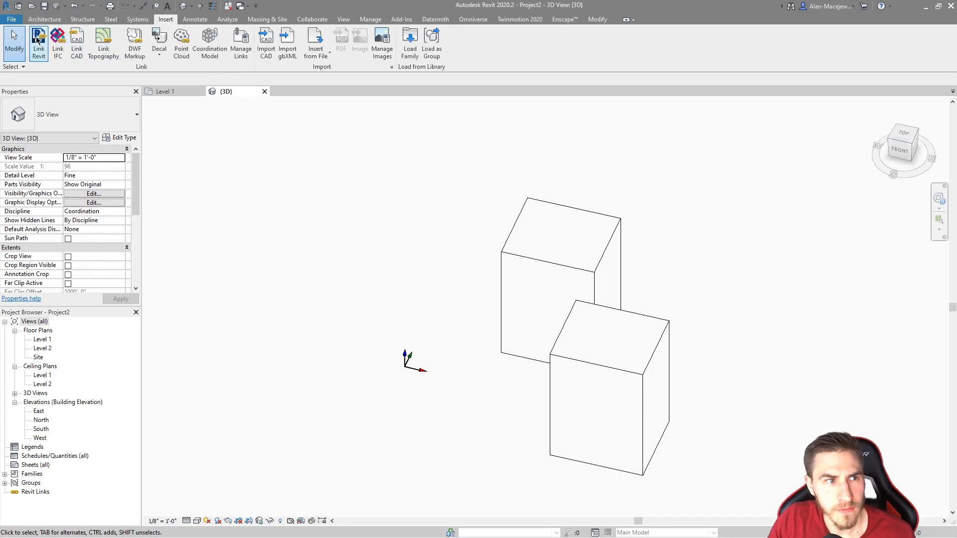
click(410, 42)
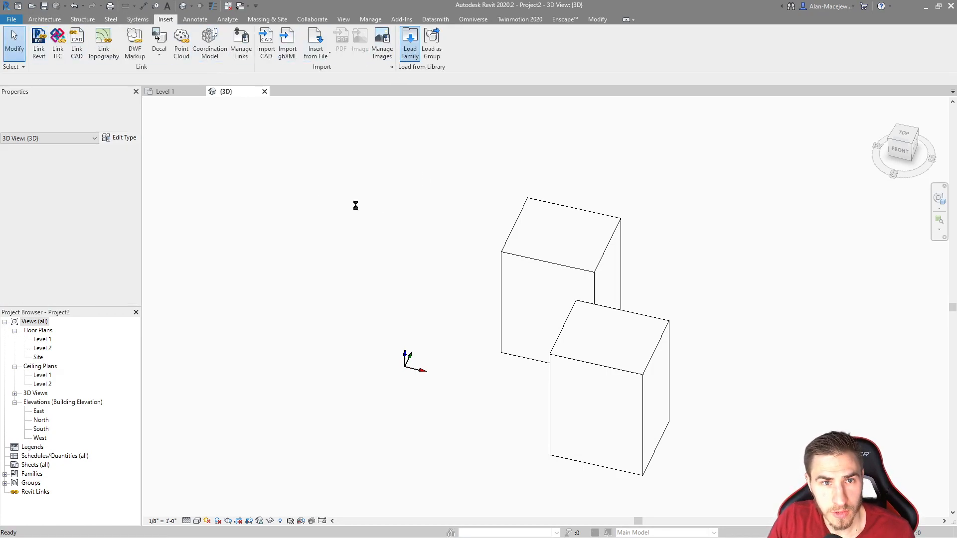
scroll(429, 276, down, 5)
scroll(393, 230, up, 2)
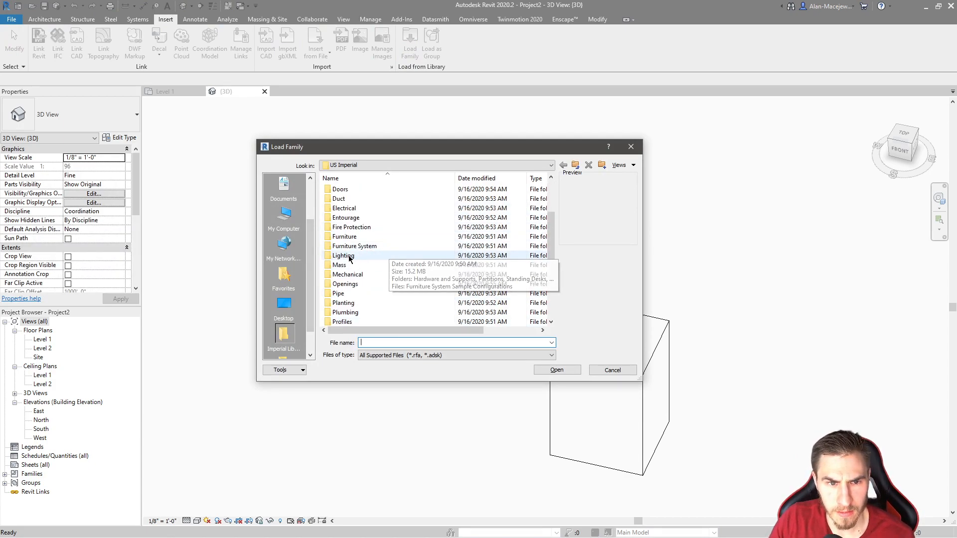
double_click(349, 257)
double_click(342, 192)
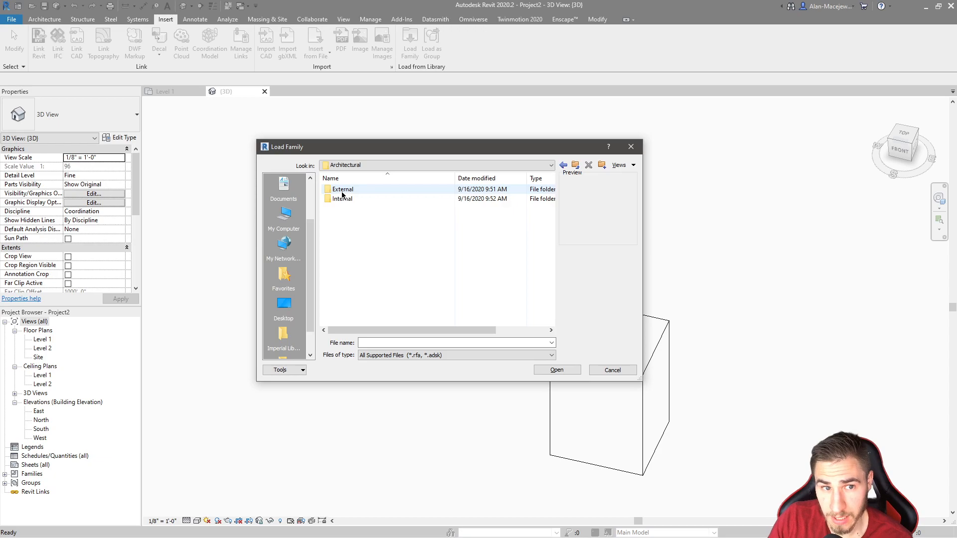
double_click(344, 198)
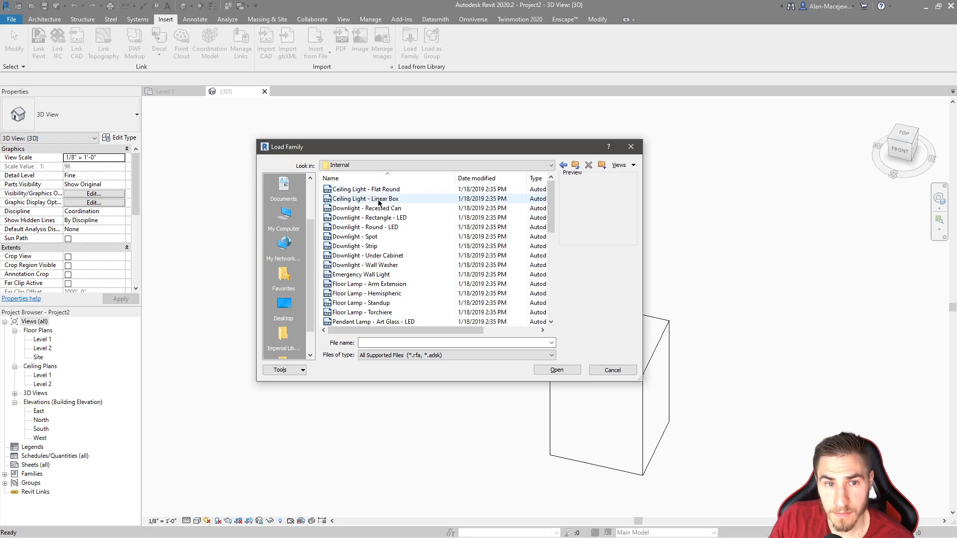
Step: Load the Downlight - Recessed Can family into the project
scroll(384, 209, down, 2)
scroll(385, 209, up, 2)
click(381, 237)
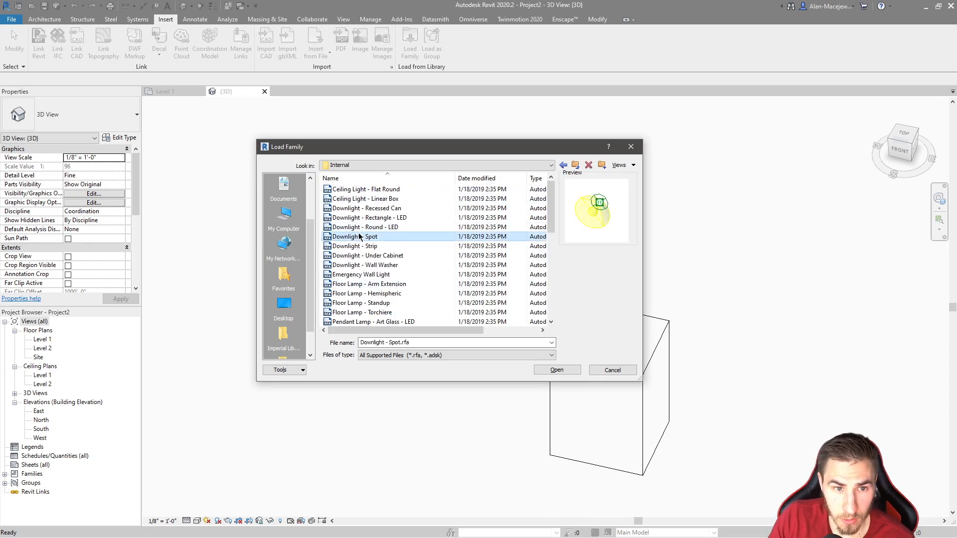
click(372, 208)
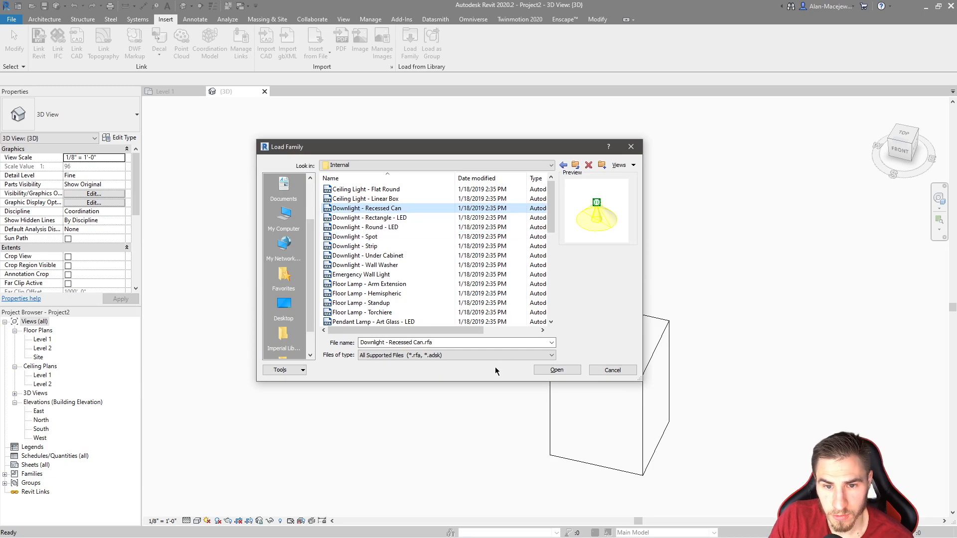
click(558, 370)
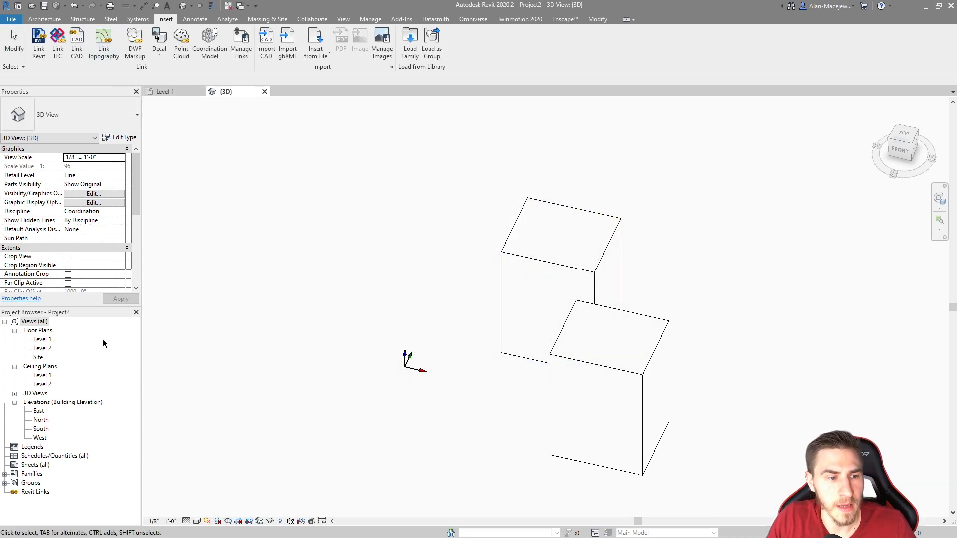
Step: Find the Downlight - Recessed Can family among the project's lighting fixtures and open it for editing
click(5, 476)
scroll(87, 388, down, 1)
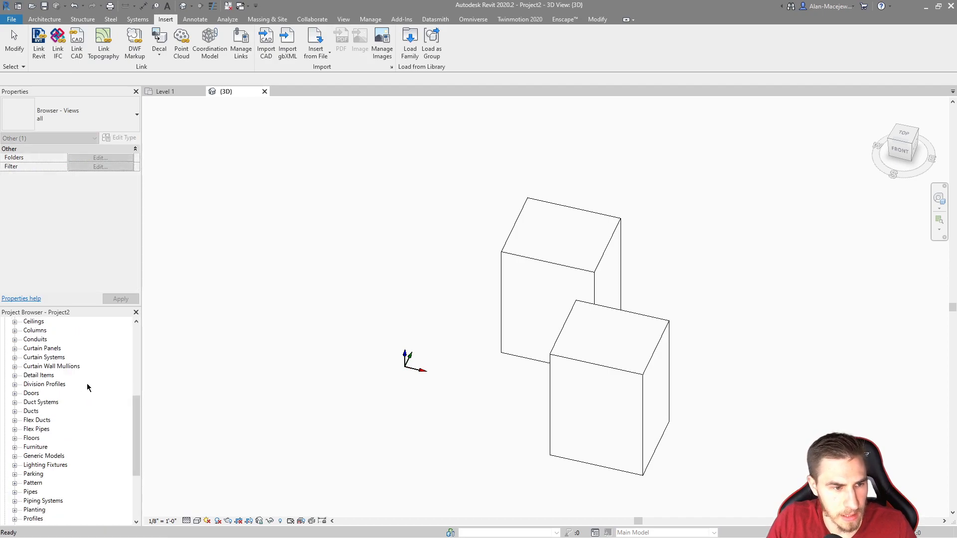
click(14, 465)
click(74, 475)
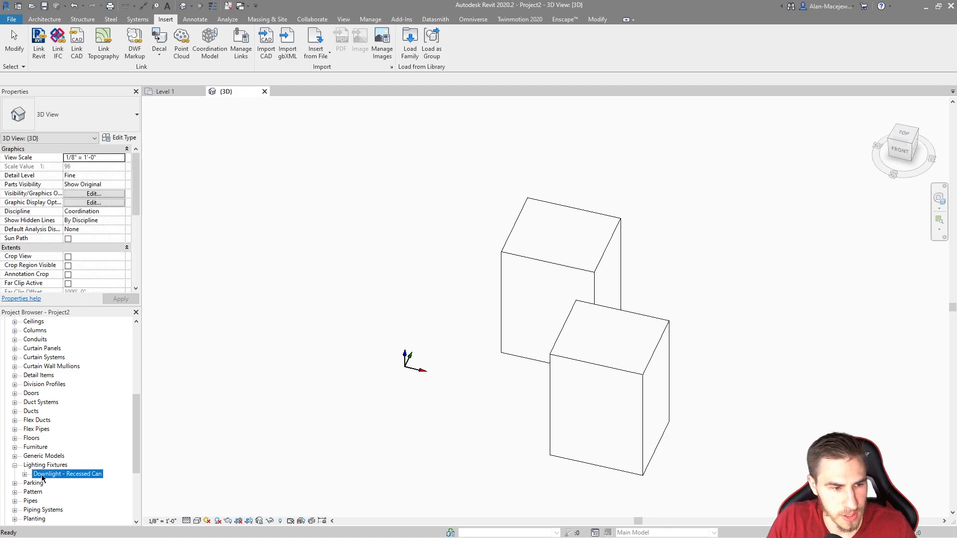
right_click(77, 477)
click(87, 397)
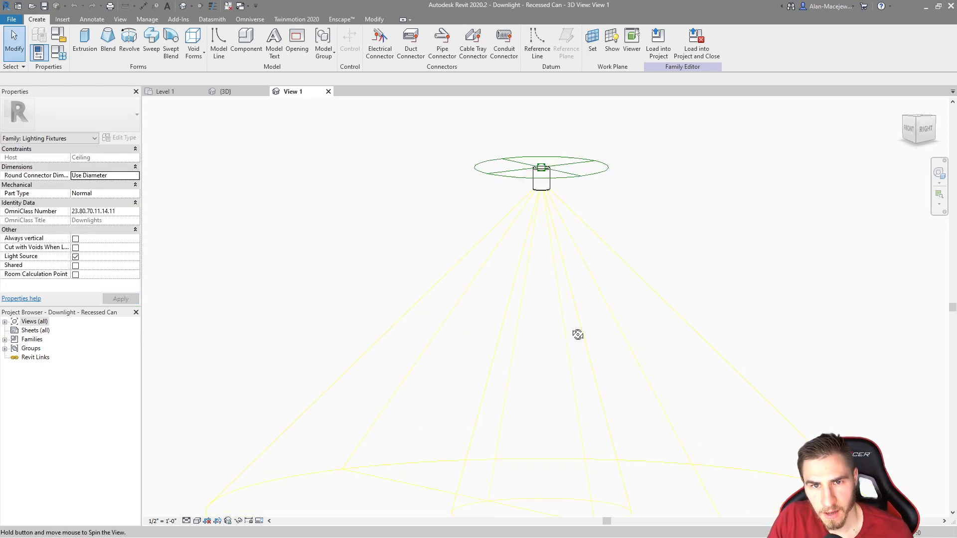
Step: Show the downlight family's Ground floor plan, framing the fixture around the crossing reference planes
scroll(419, 252, down, 2)
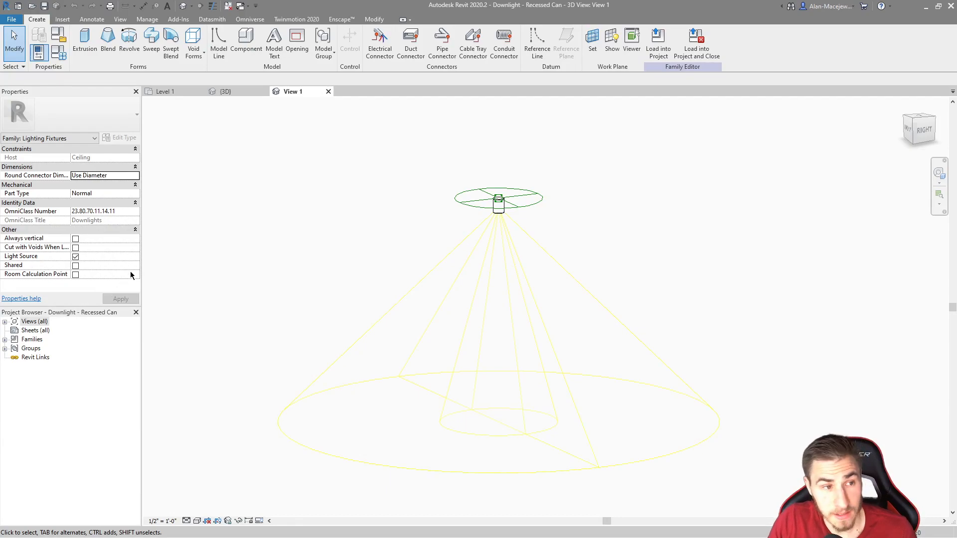
click(5, 322)
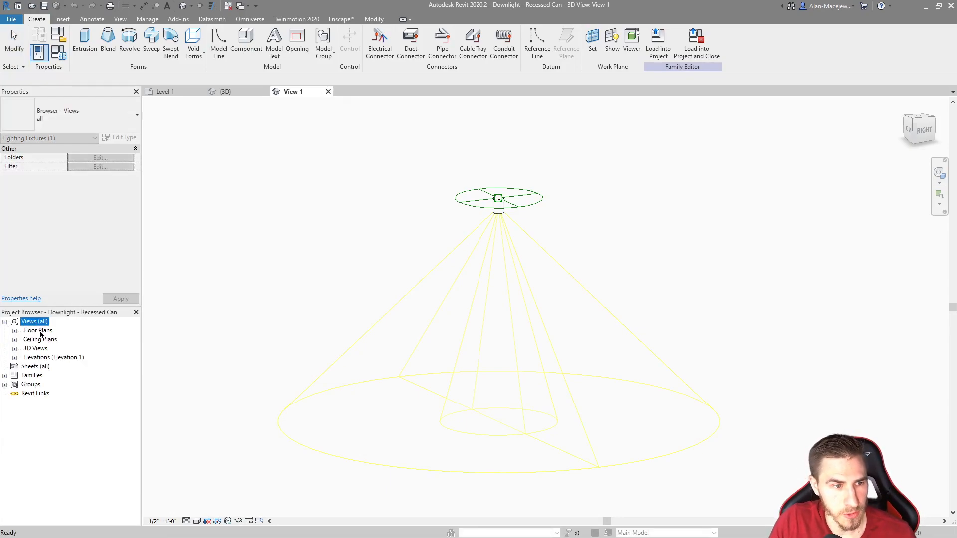
double_click(37, 330)
double_click(51, 339)
scroll(534, 318, up, 4)
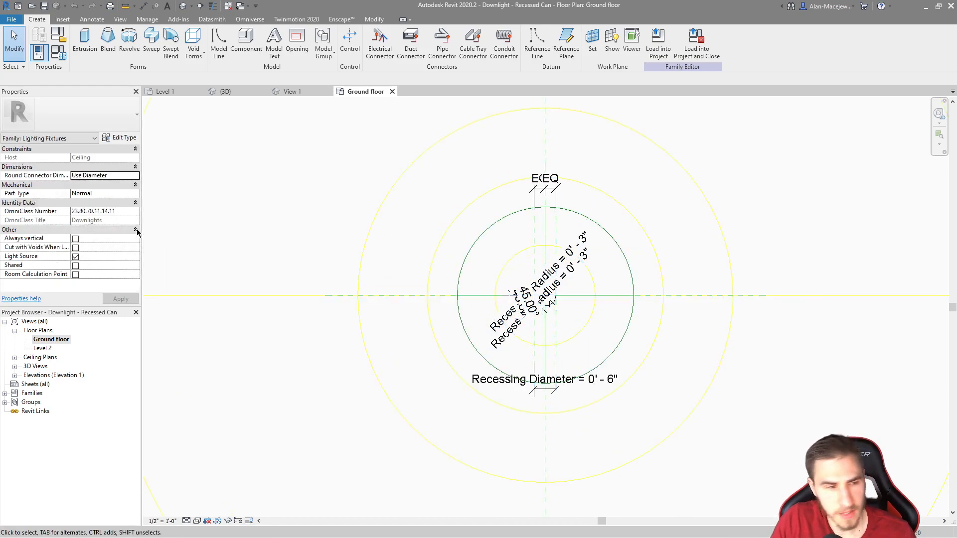
Step: Open the family's Front elevation and inspect the properties of the Light Source Elevation reference plane
click(15, 376)
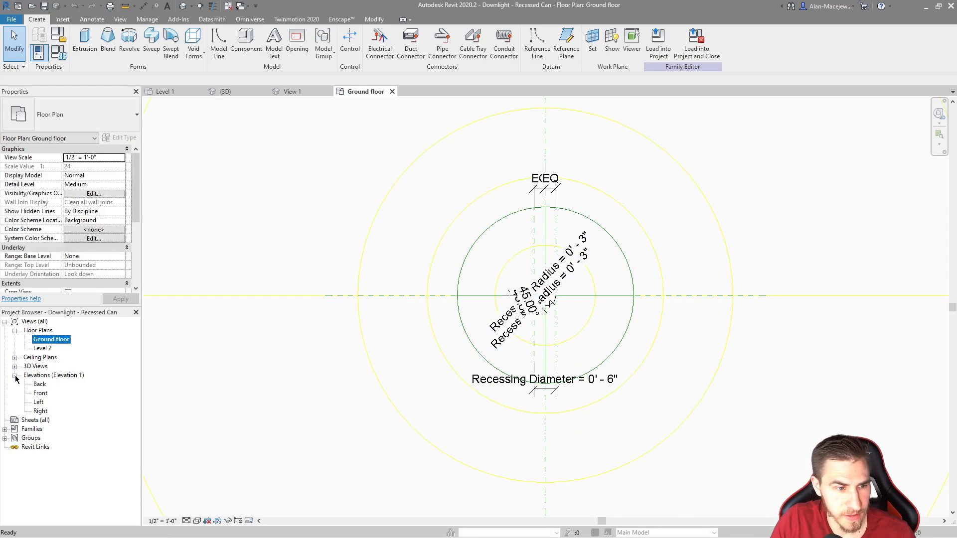
double_click(40, 393)
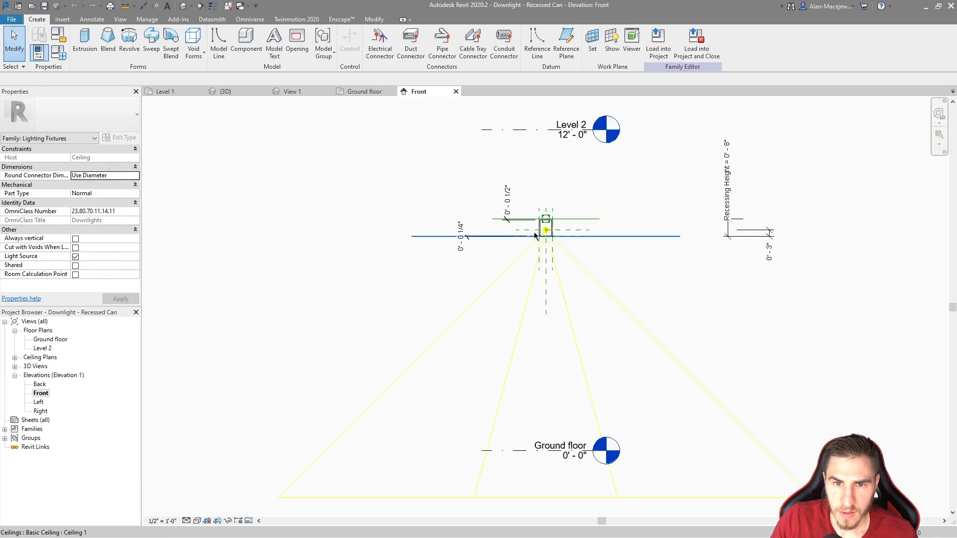
scroll(699, 248, up, 2)
scroll(531, 252, down, 3)
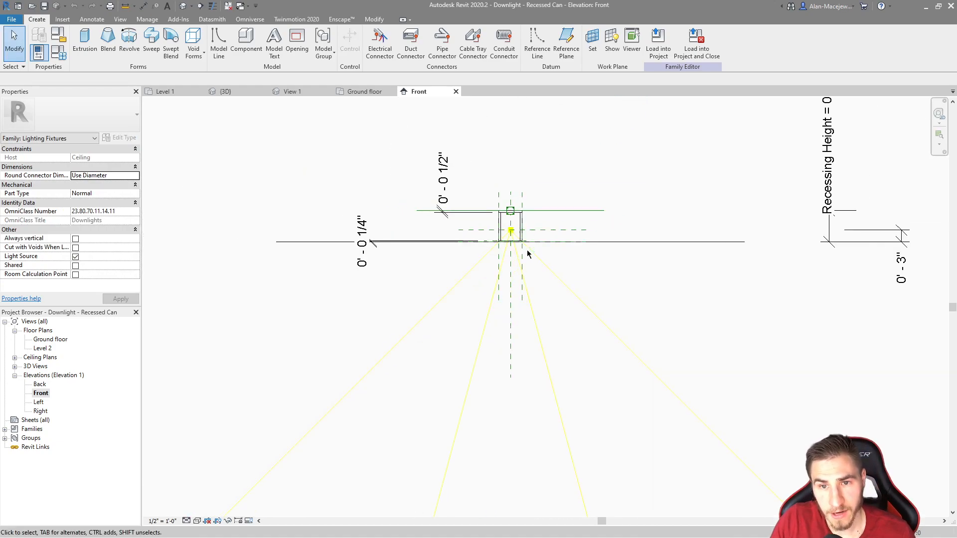
scroll(543, 232, up, 1)
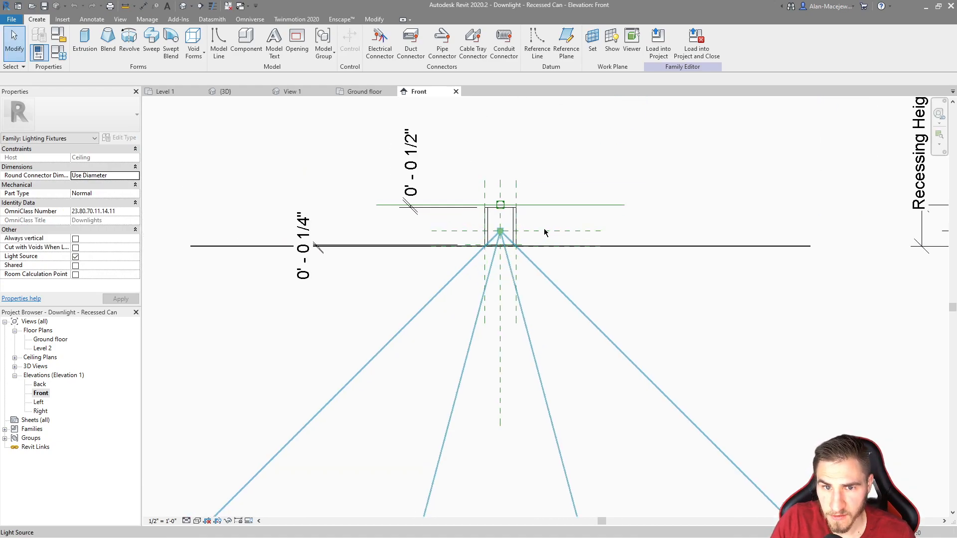
click(577, 233)
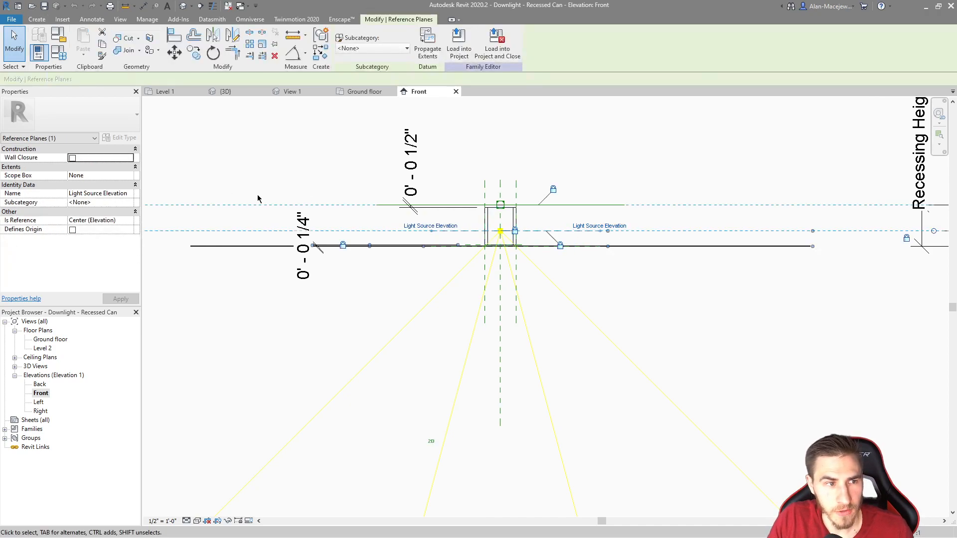
scroll(610, 267, up, 2)
key(Escape)
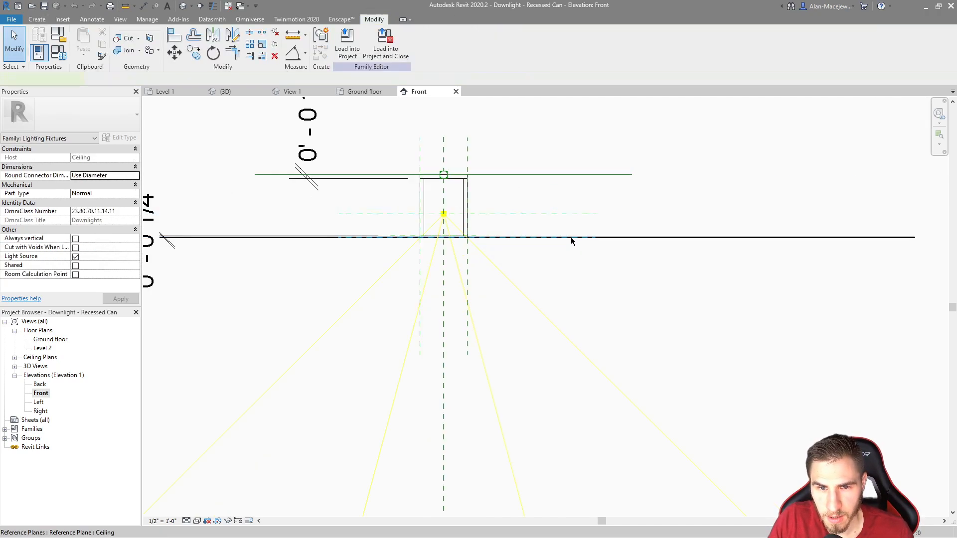
Step: Compare the Defines Origin setting of the Ceiling reference plane with that of the Light Source Elevation plane
click(571, 238)
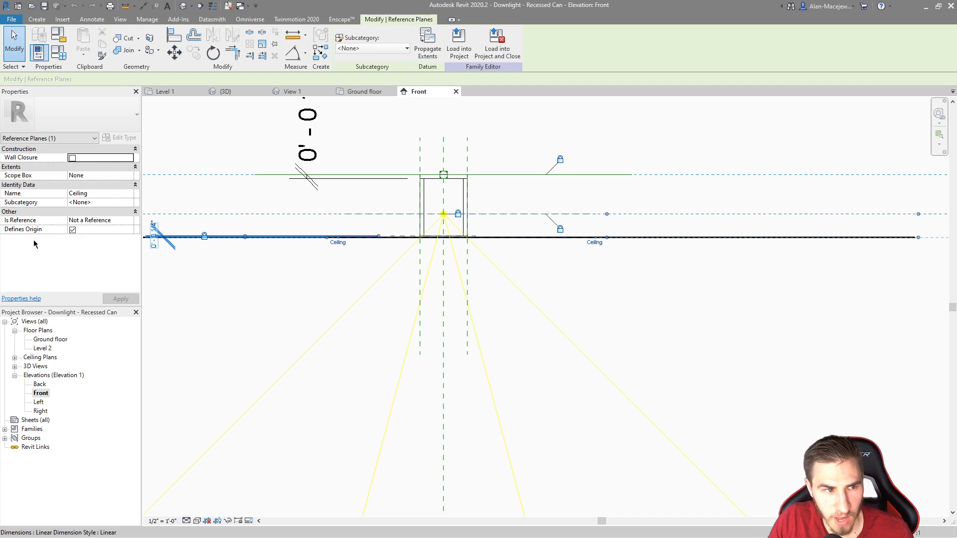
key(Escape)
click(519, 215)
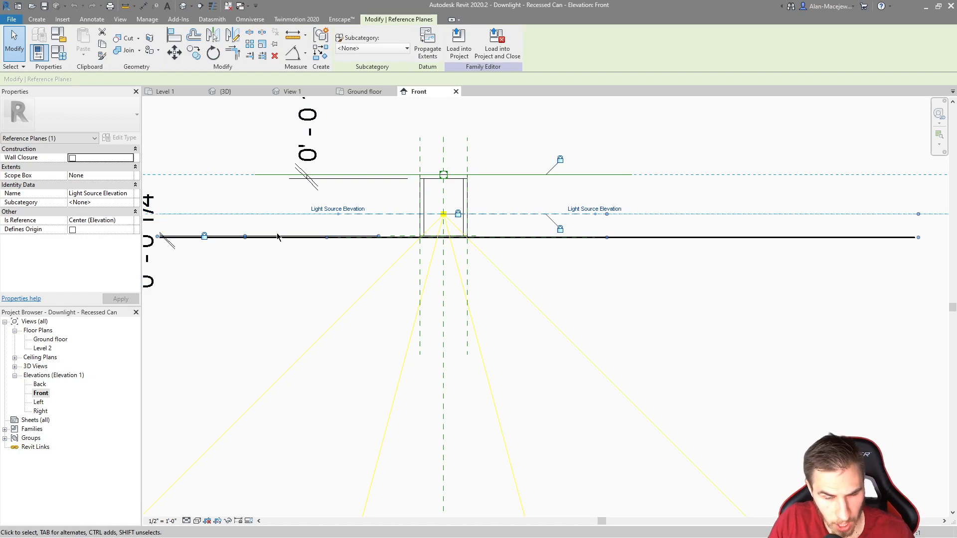
click(597, 278)
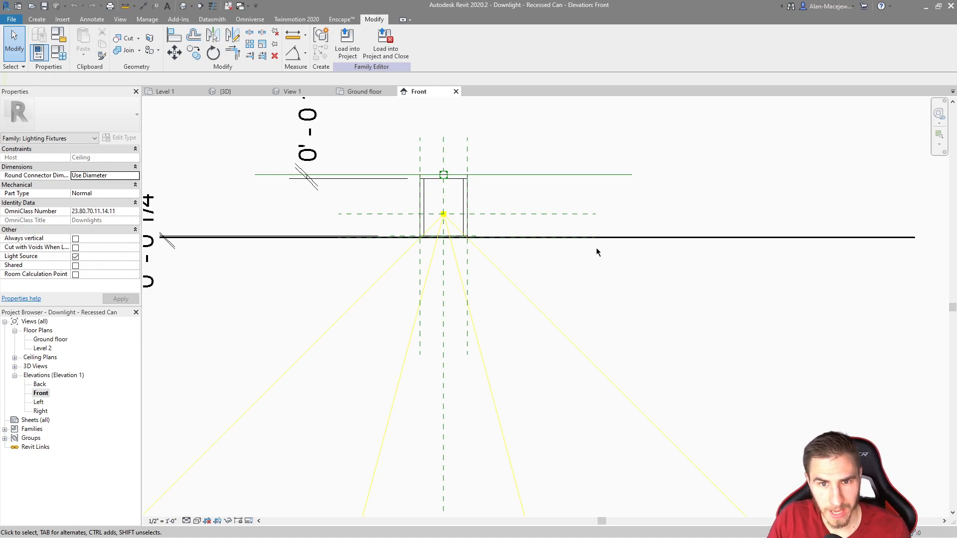
Step: Reselect the Ceiling reference plane and examine up close where it meets the fixture's underside
click(530, 237)
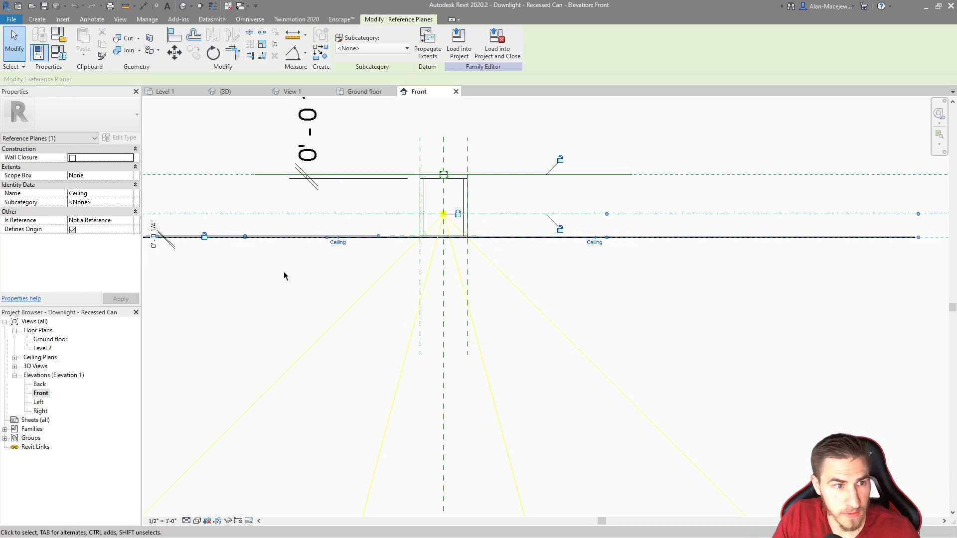
scroll(508, 236, down, 1)
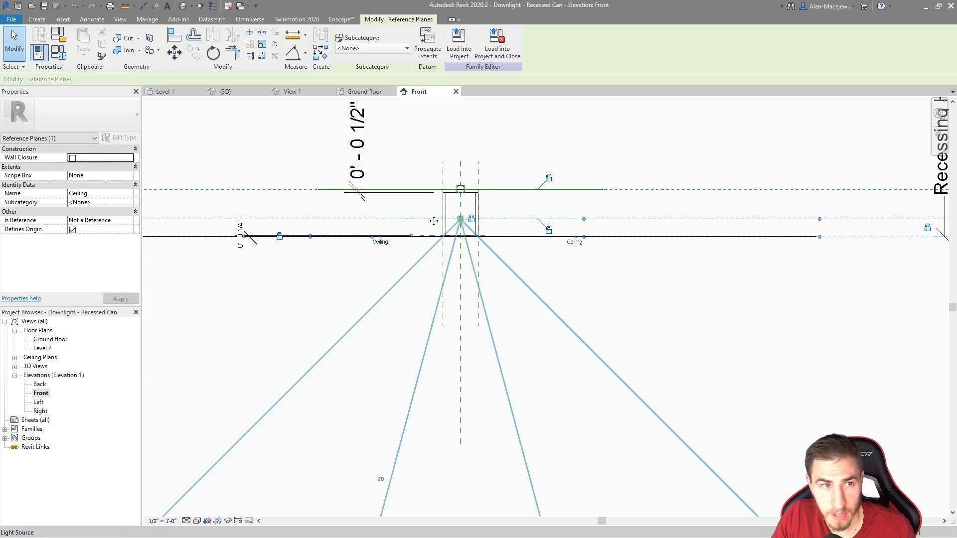
click(514, 257)
key(Tab)
click(522, 236)
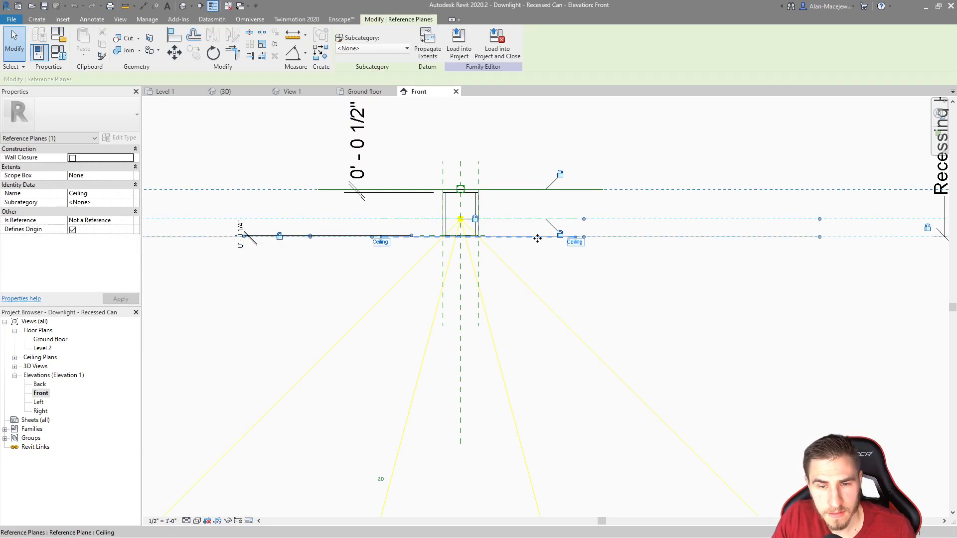
scroll(537, 239, up, 2)
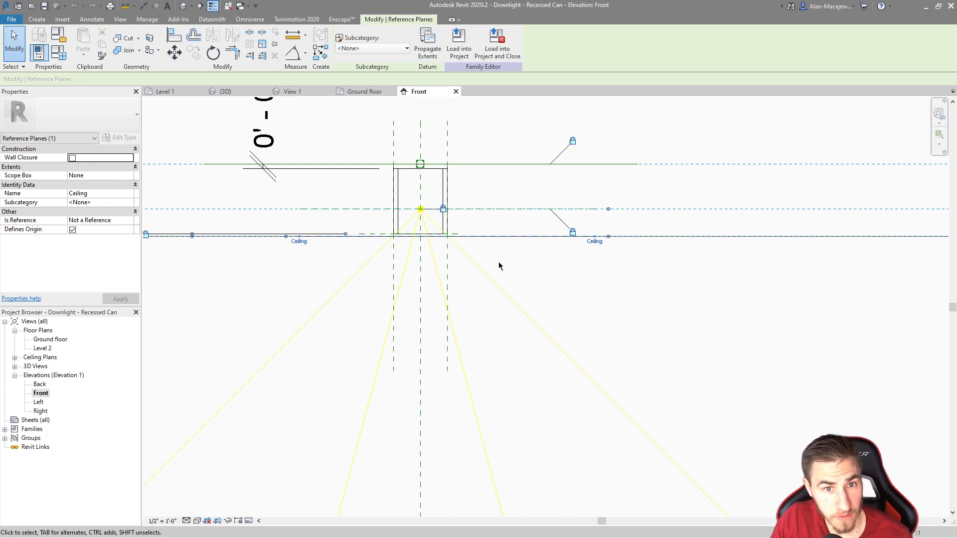
scroll(406, 246, up, 3)
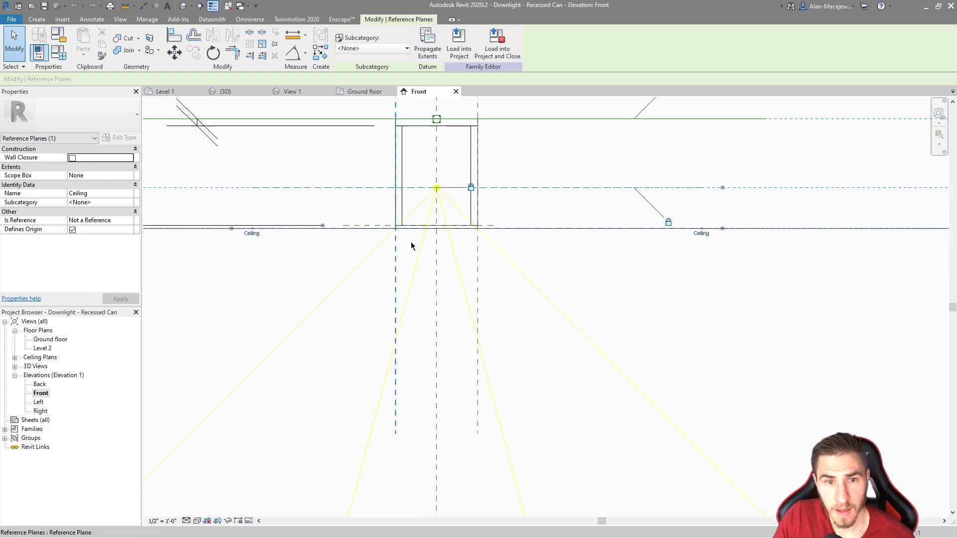
drag(406, 241, 451, 206)
drag(324, 152, 485, 186)
scroll(548, 226, down, 2)
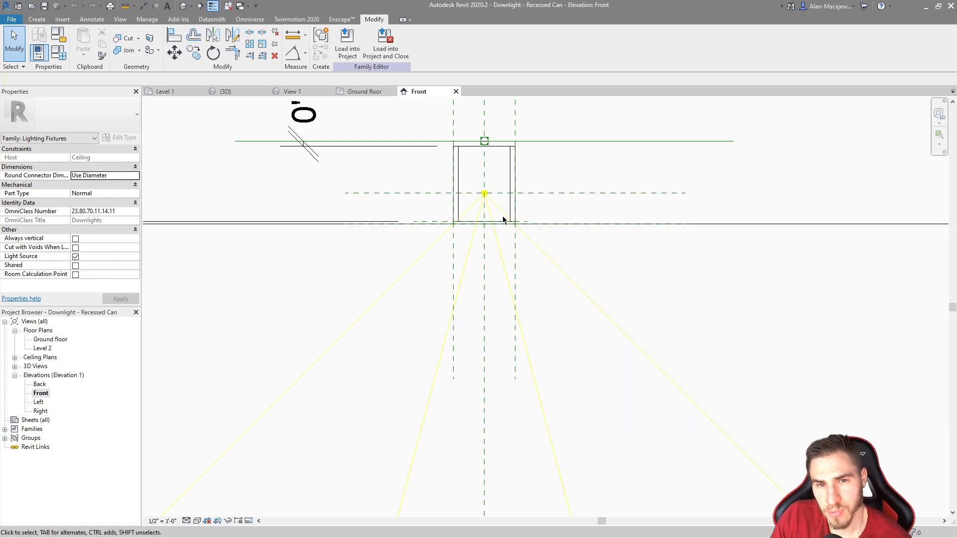
drag(426, 272, 399, 304)
key(Escape)
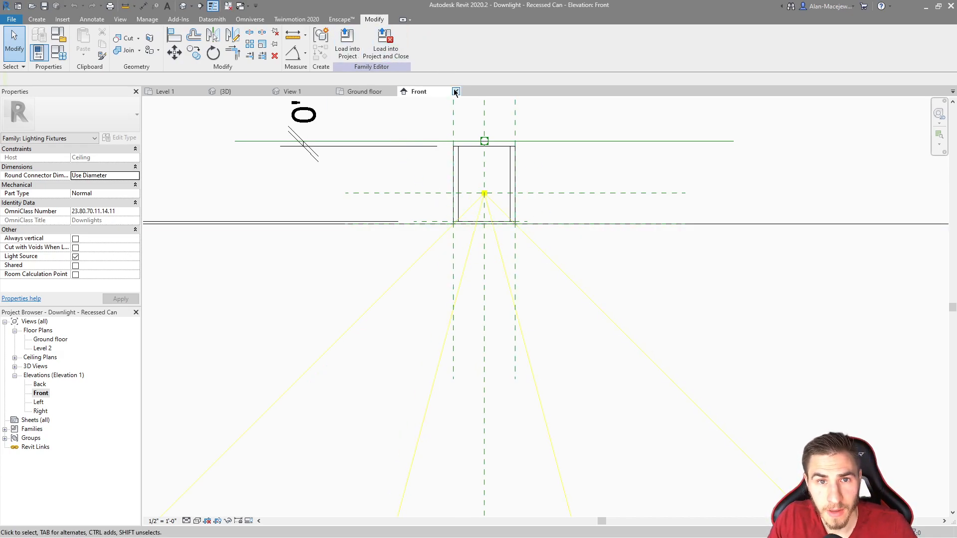
Step: Close the downlight family's open views and the View 1 family view, returning to the project's 3D view
click(387, 90)
click(392, 92)
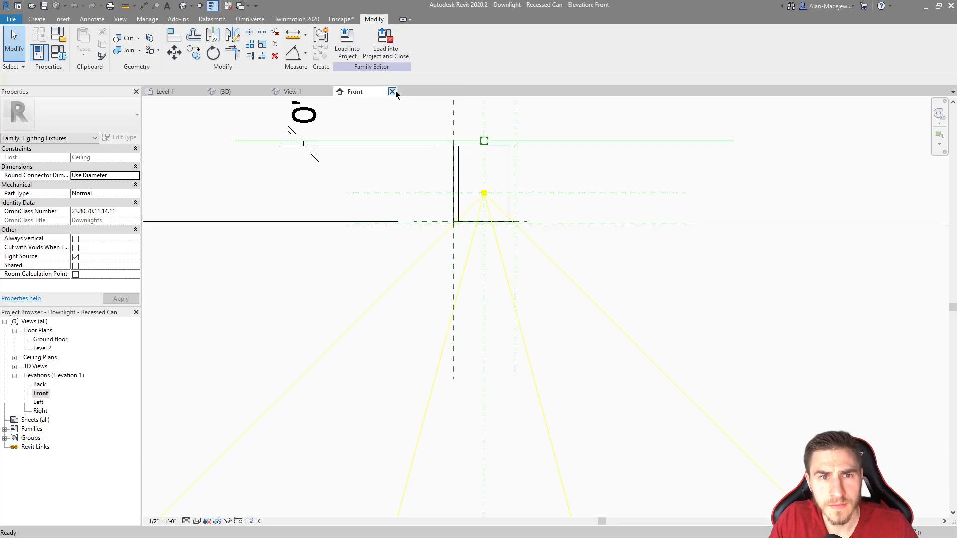
click(392, 92)
click(328, 91)
click(496, 281)
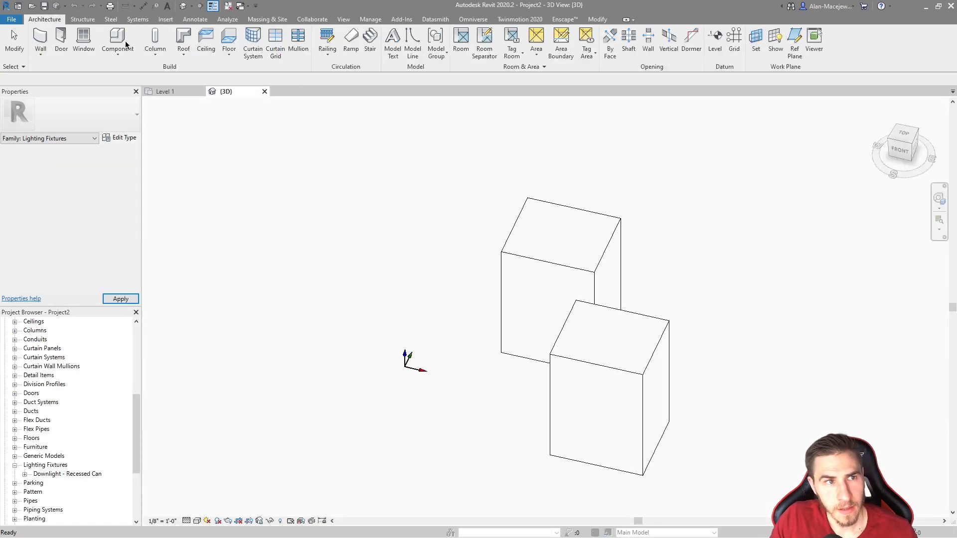
click(544, 313)
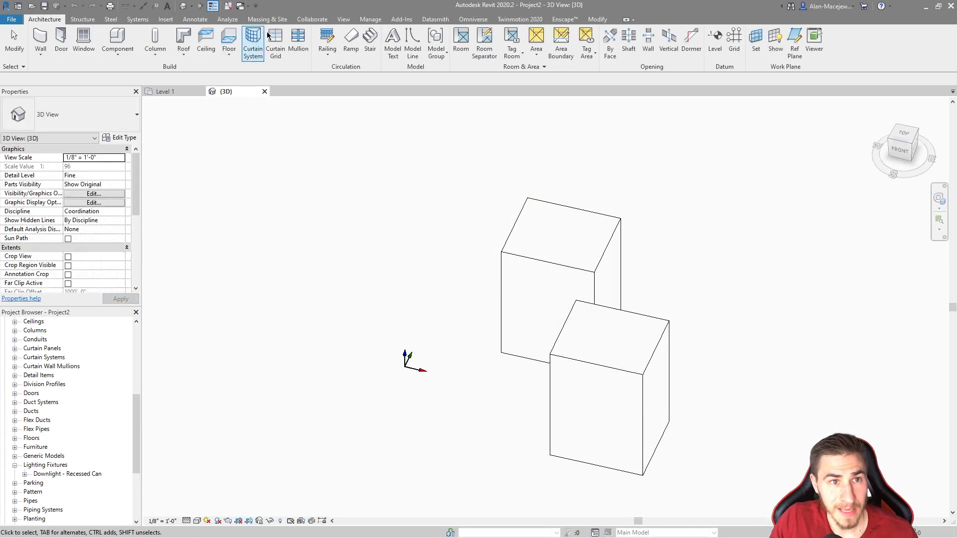
Step: Sketch a rectangular 2' x 4' ACT System ceiling beside the internal origin, offset 8' 0" from Level 1
click(206, 40)
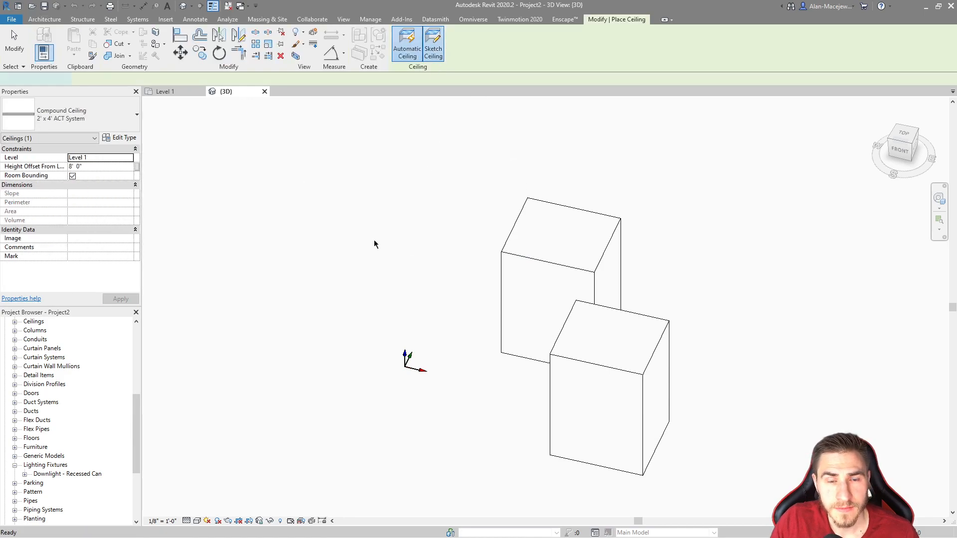
click(484, 35)
click(263, 288)
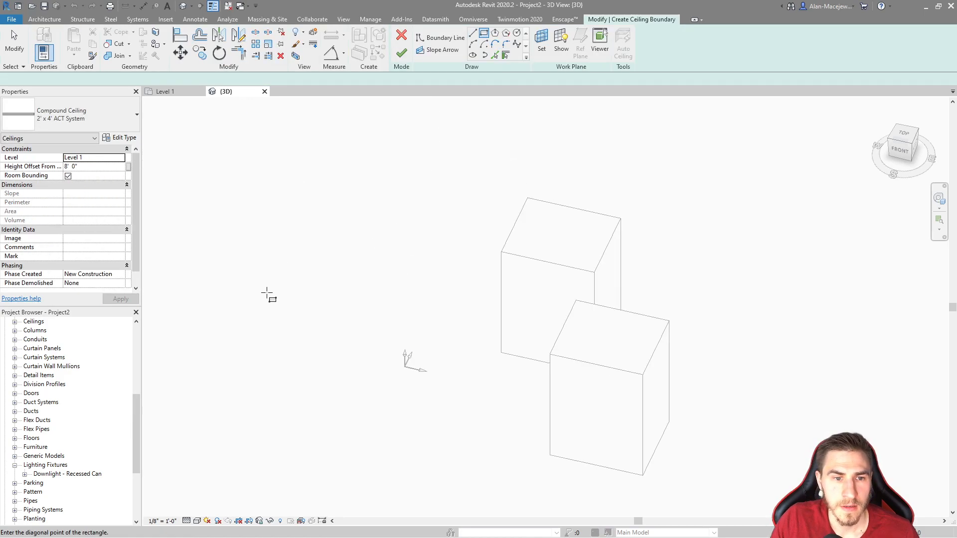
click(326, 368)
click(402, 52)
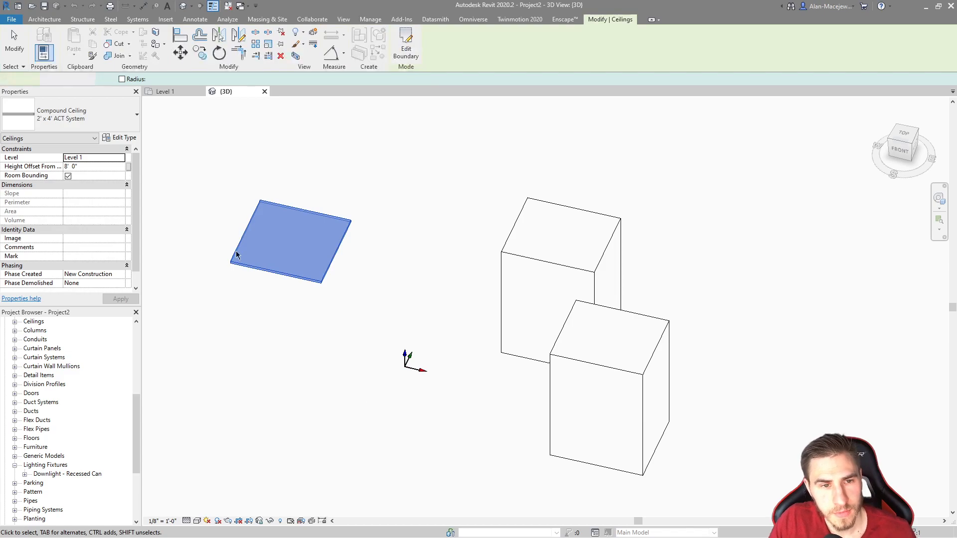
Step: Place a Downlight - Recessed Can, 6" Incandescent - 120V, near the middle of the new ceiling
key(c)
key(m)
click(290, 239)
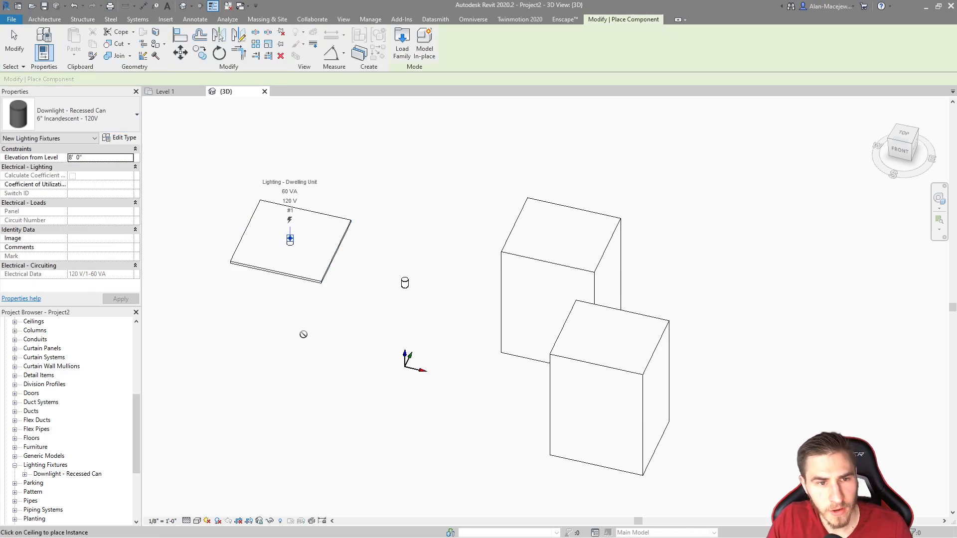
key(Escape)
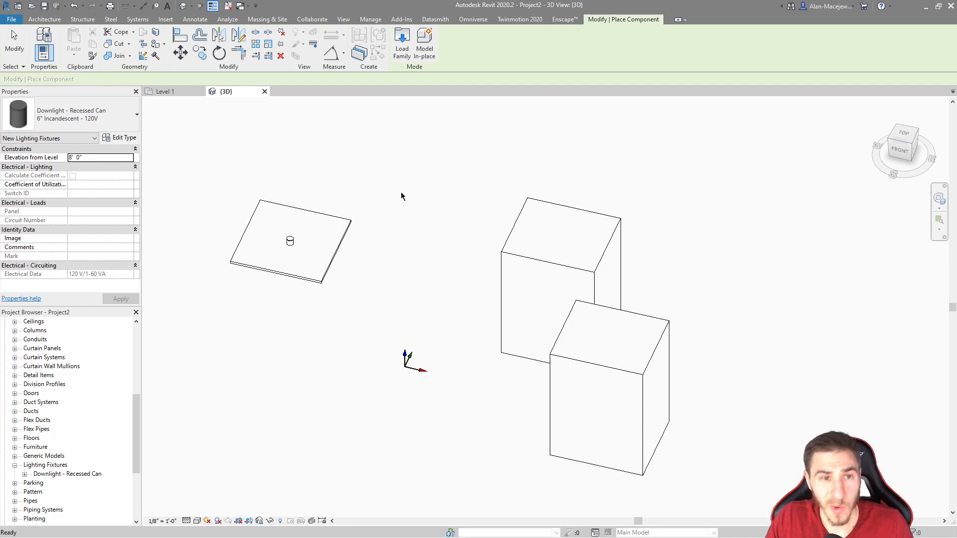
key(Escape)
Step: Update the Datasmith link, switch to Twinmotion and inspect the ceiling with its downlight from below and above
click(435, 19)
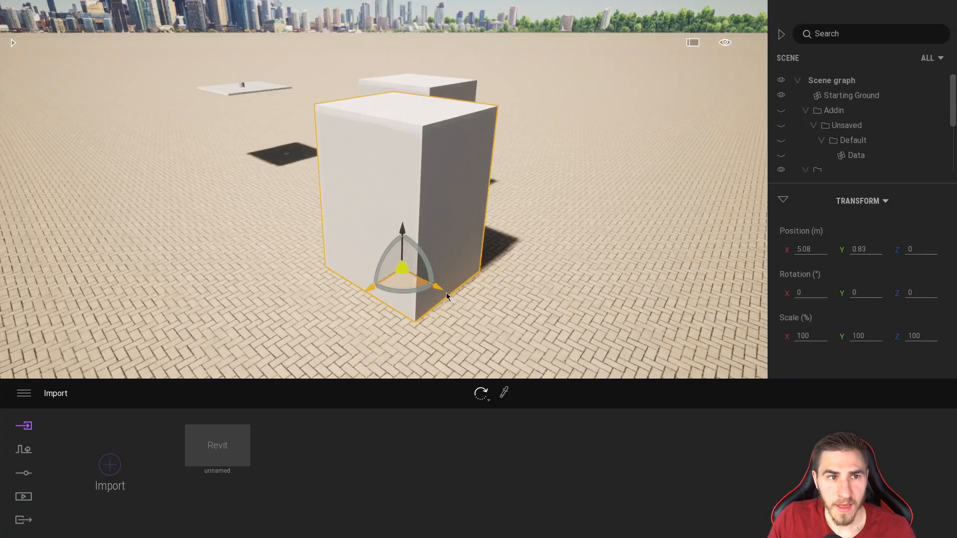
key(w)
right_drag(446, 296, 420, 288)
key(a)
key(s)
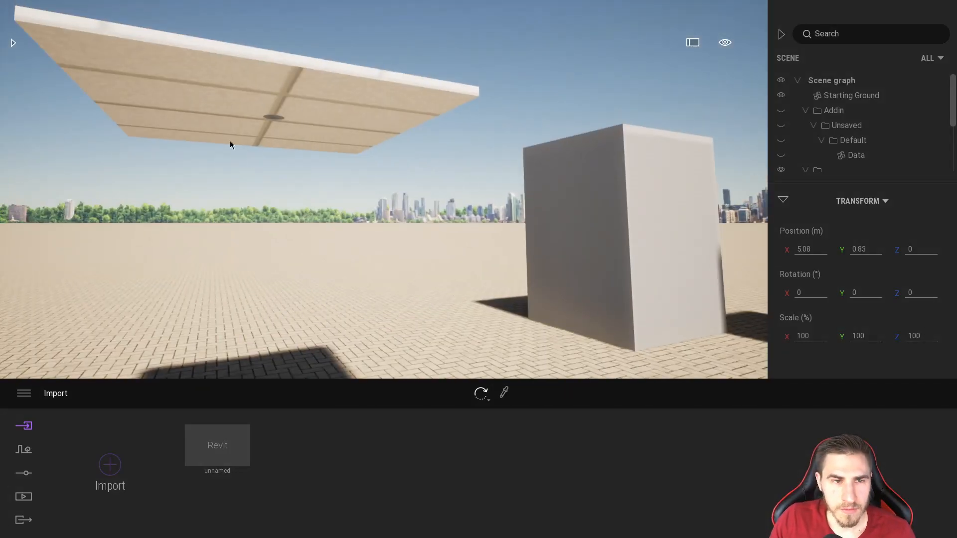
key(w)
right_drag(344, 252, 356, 307)
key(e)
key(s)
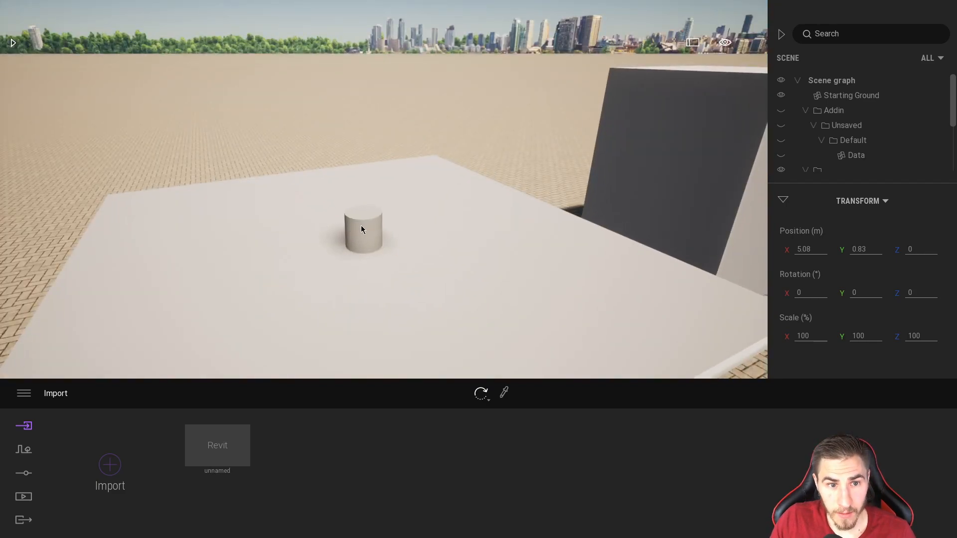
Step: Select the downlight fixture above the ceiling and examine where its pivot sits relative to the ground
click(361, 225)
right_drag(267, 301, 309, 343)
key(s)
key(d)
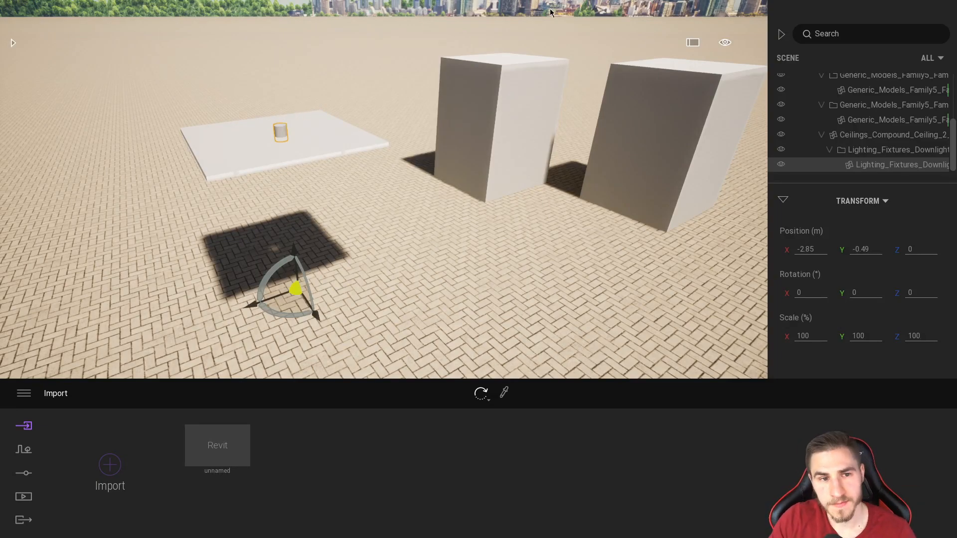
key(s)
right_drag(511, 206, 550, 212)
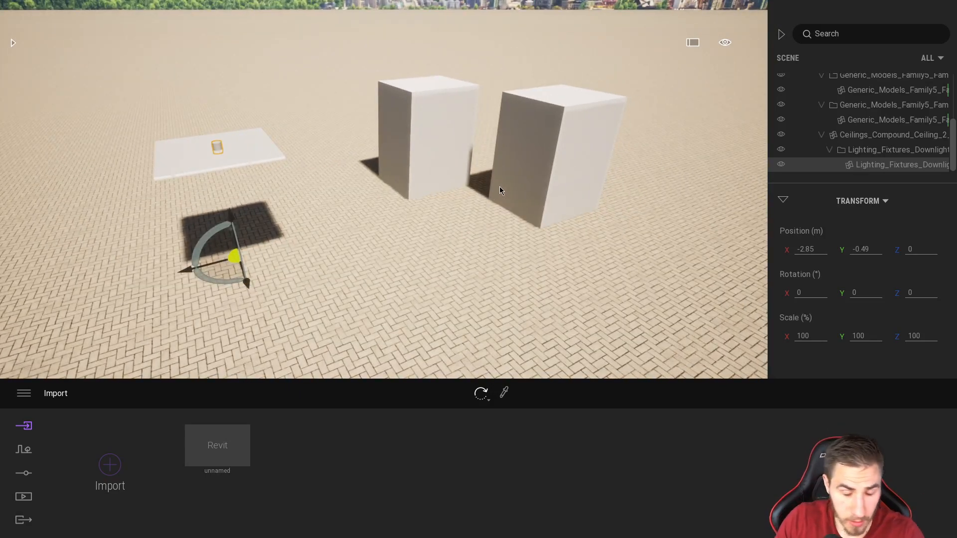
Step: Select the two generic model boxes in turn to compare their pivot positions
click(460, 148)
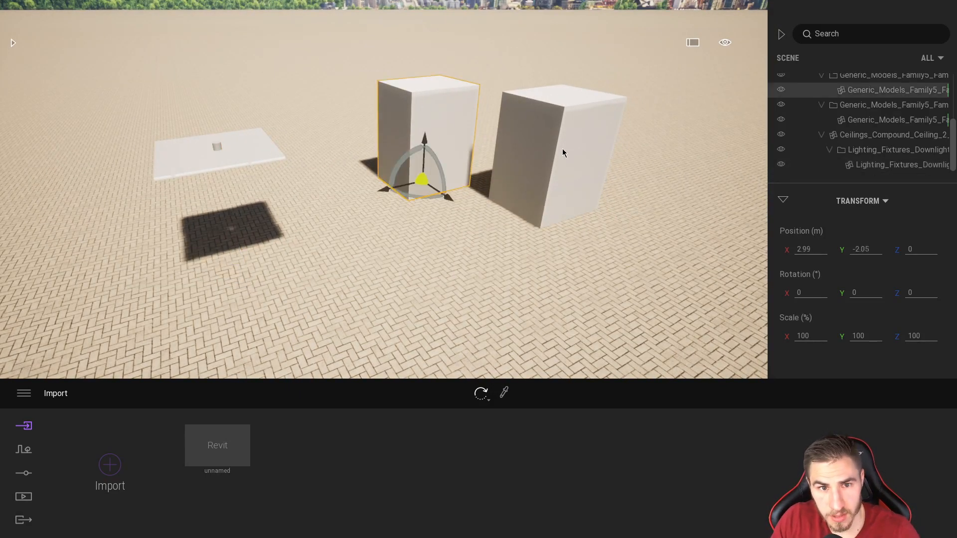
click(561, 154)
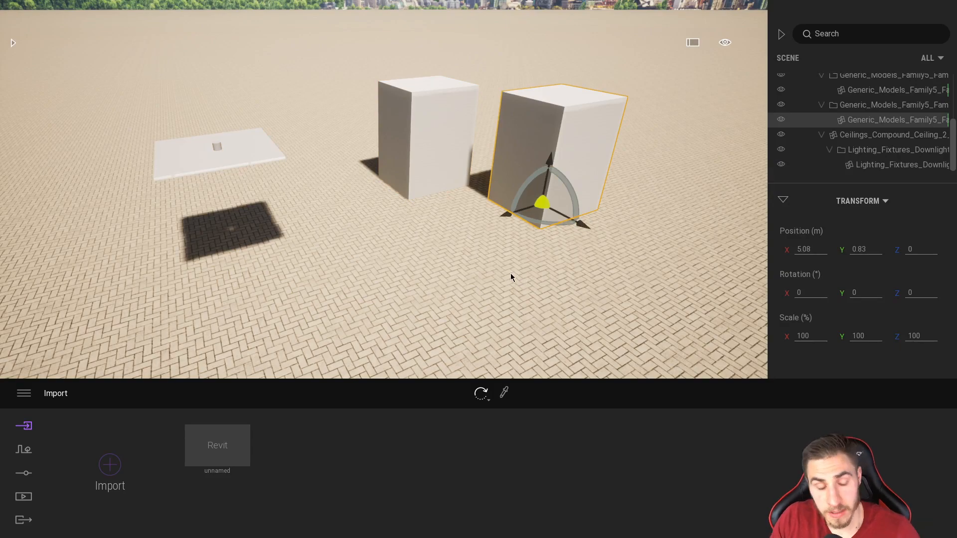
click(512, 273)
click(530, 189)
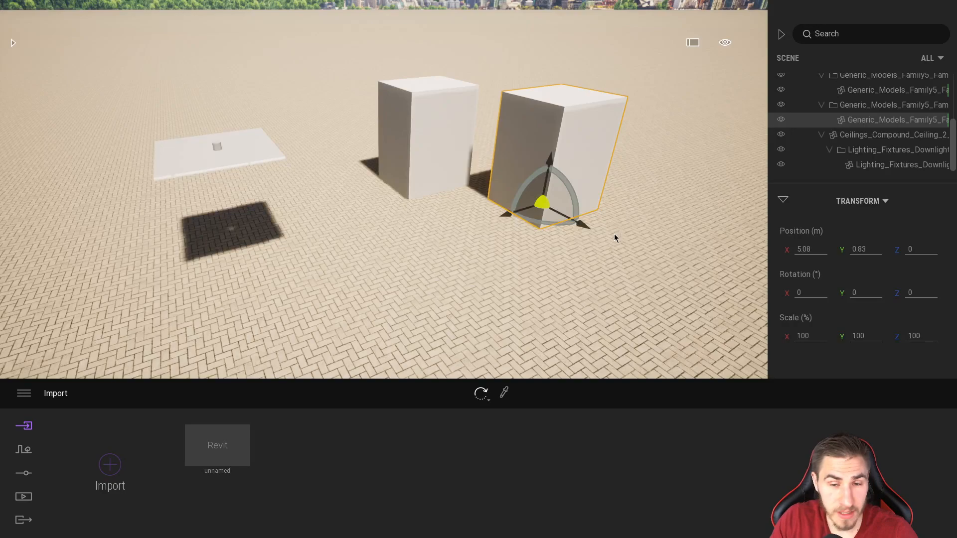
Step: Move the generic model box farther from the ceiling across the ground to about X 5.59, Y 1.12, Z 0 m
drag(544, 200, 609, 198)
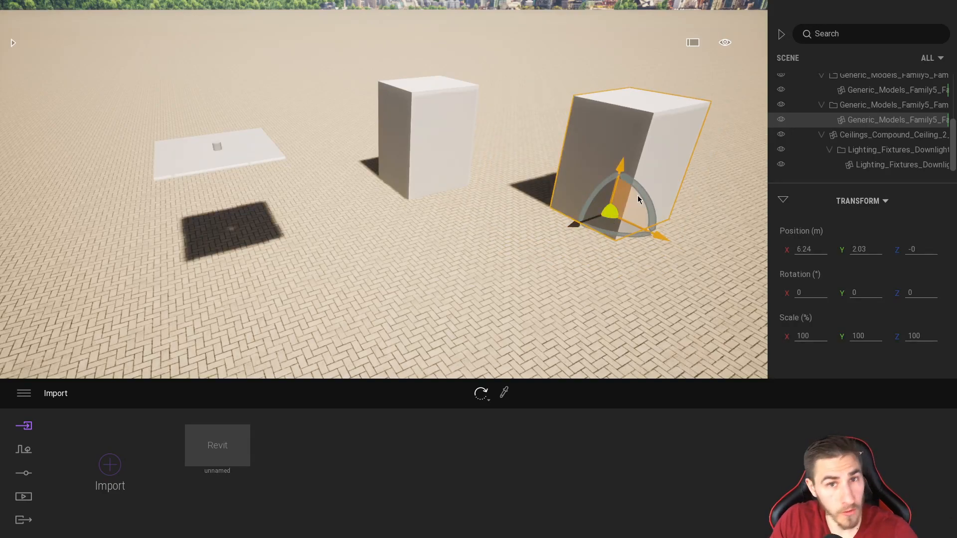
drag(620, 201, 591, 186)
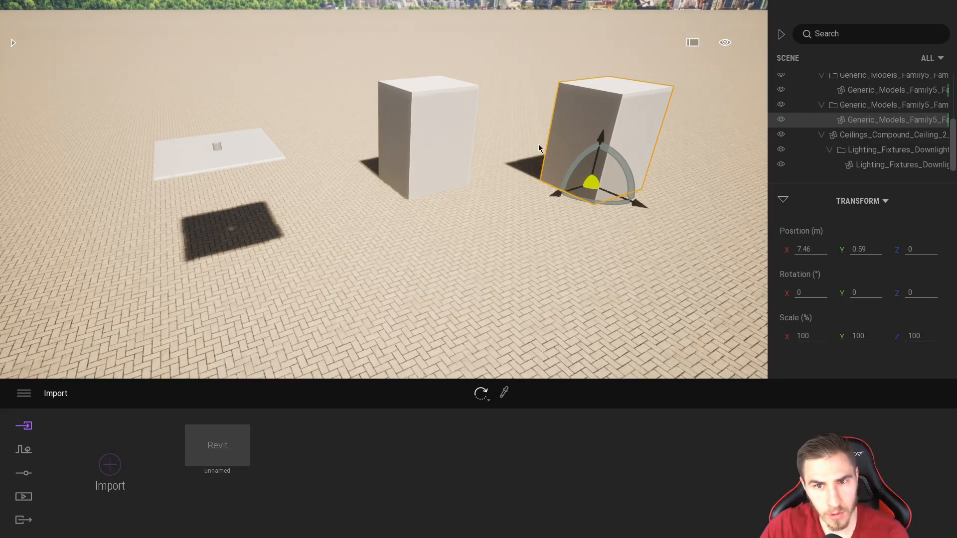
drag(587, 183, 564, 203)
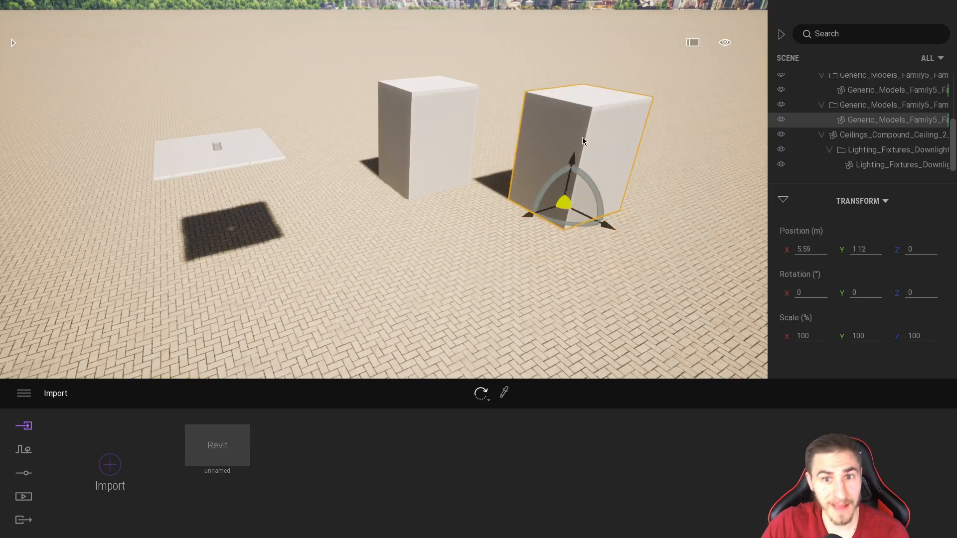
Step: Select the nearer generic model box, the ground, the ceiling downlight and the box again to compare their pivot positions
click(414, 154)
click(566, 253)
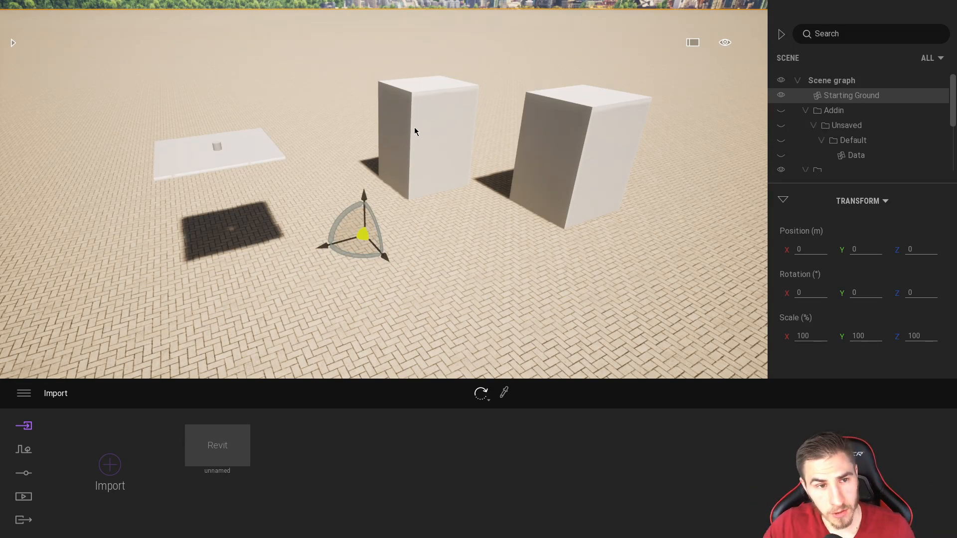
click(221, 151)
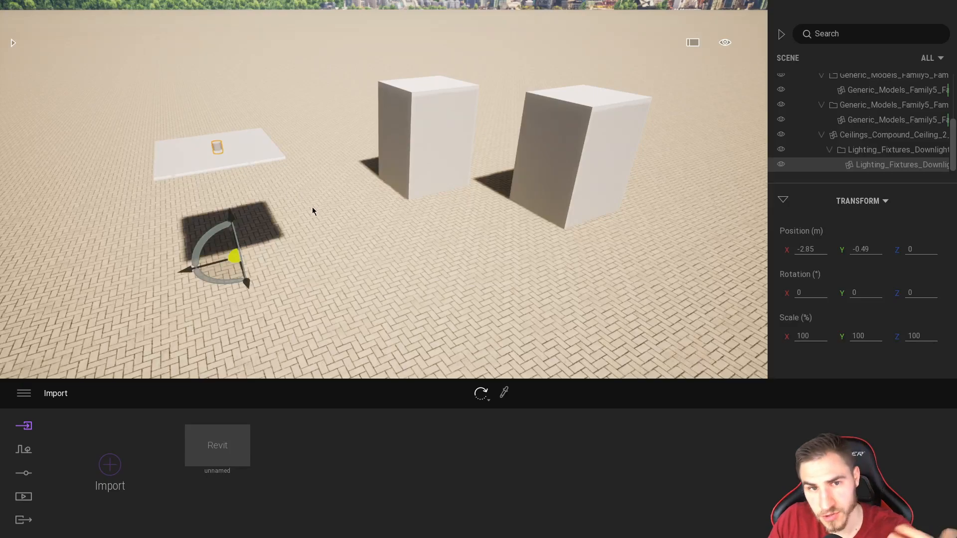
click(441, 182)
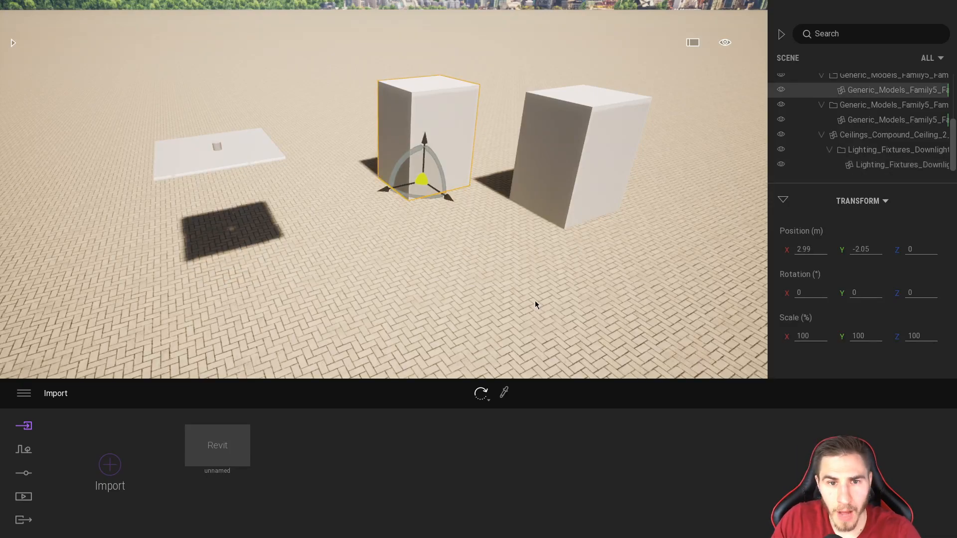
Step: Place the Woop chair from the library's Home living room chairs on the ground at about X 0.17, Y 2.9, Z 0 m
click(13, 43)
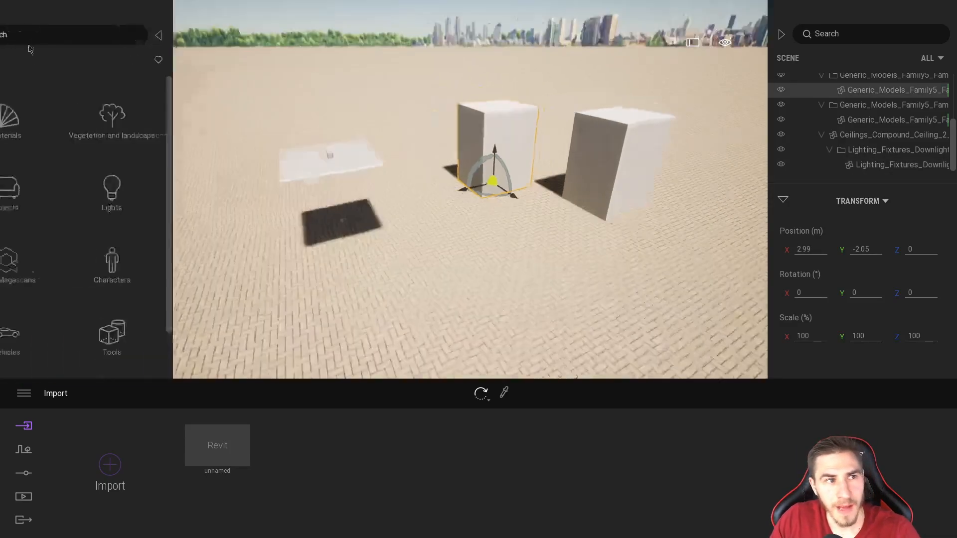
click(52, 117)
click(54, 119)
click(55, 131)
click(59, 133)
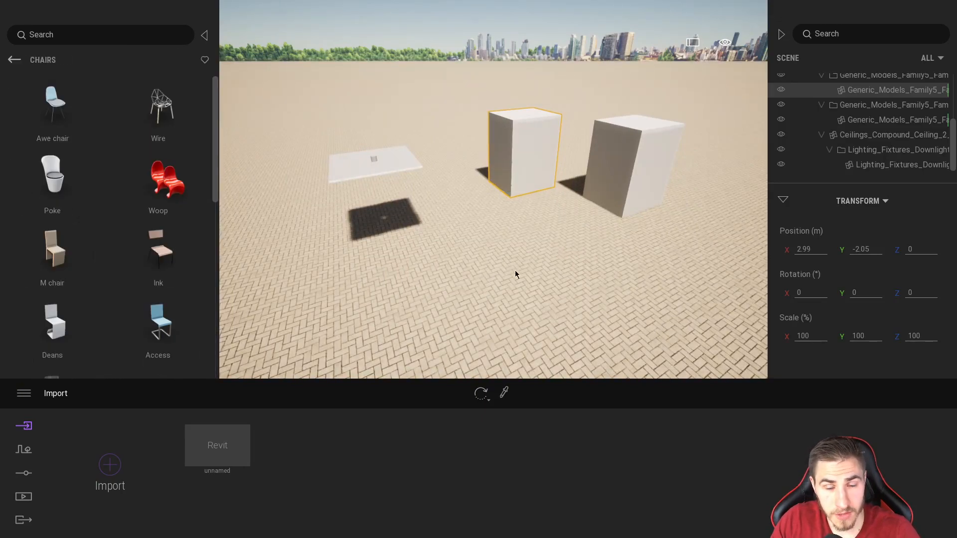
drag(488, 269, 531, 283)
key(w)
right_drag(453, 362, 543, 339)
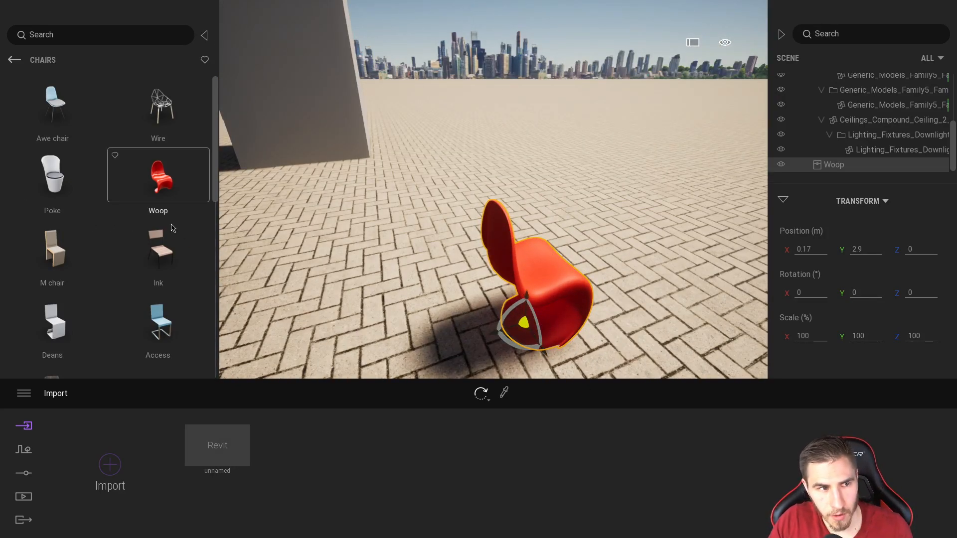
Step: Return the asset library to its Home categories, close the library and deselect the Woop chair
click(14, 59)
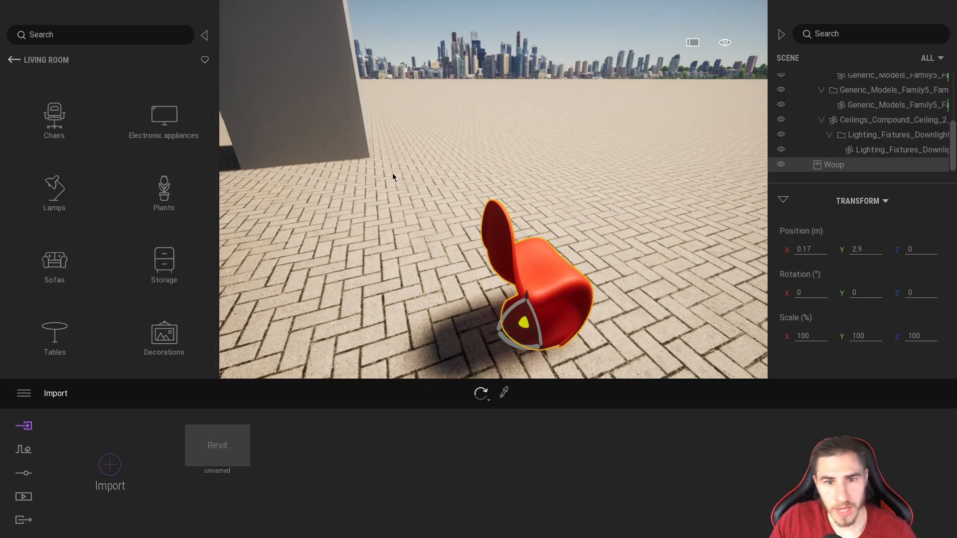
right_drag(365, 168, 309, 187)
key(s)
click(14, 60)
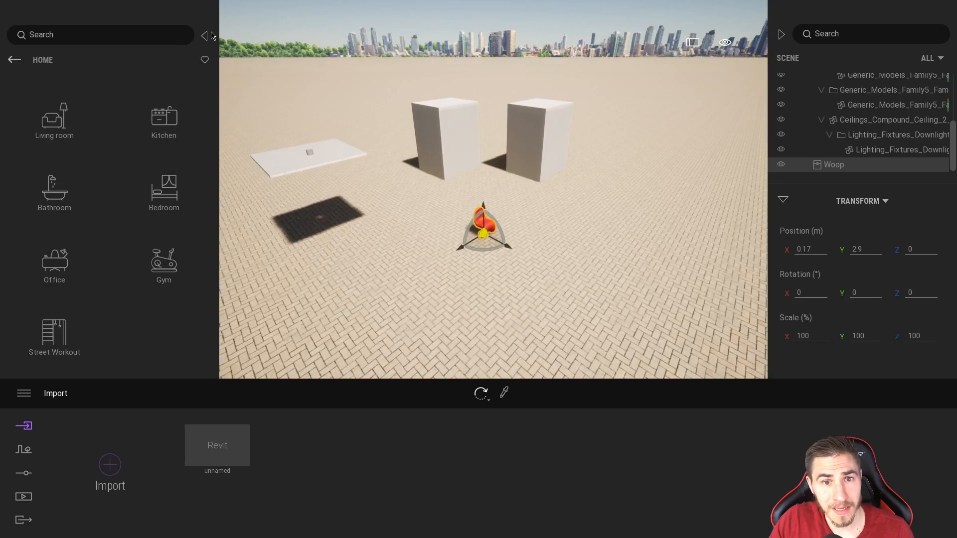
click(211, 34)
click(496, 214)
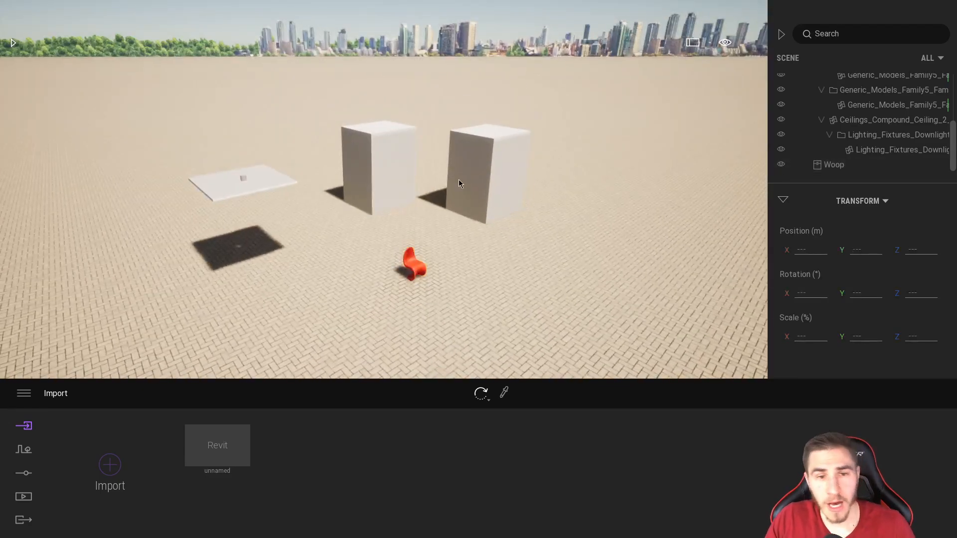